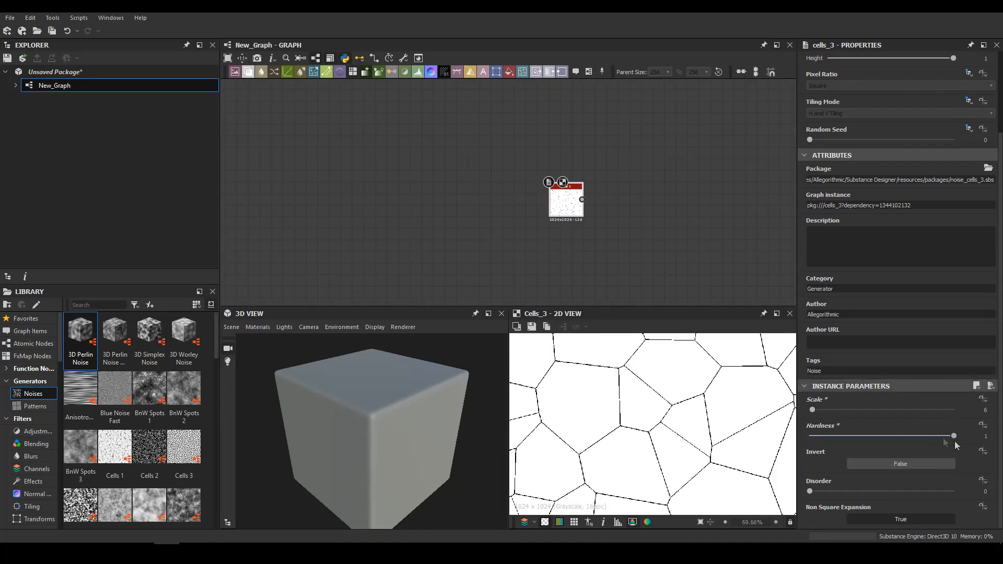
Add an Edge Detect node after Cells 3 with edge width 1.38 and edge roundness 9.42
{"action": "key", "text": "f"}
{"action": "middle_click_drag", "start_coordinate": [580, 202], "coordinate": [590, 214]}
{"action": "scroll", "coordinate": [596, 214], "scroll_direction": "up", "scroll_amount": 3}
{"action": "key", "text": "space"}
{"action": "type", "text": "ed"}
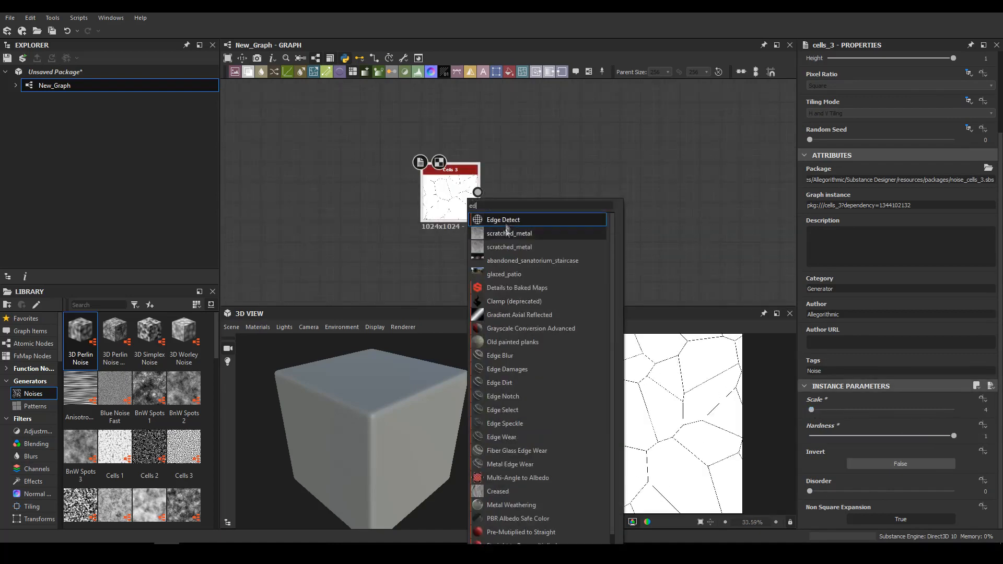
{"action": "left_click", "coordinate": [509, 221]}
{"action": "left_click_drag", "start_coordinate": [848, 466], "coordinate": [934, 465]}
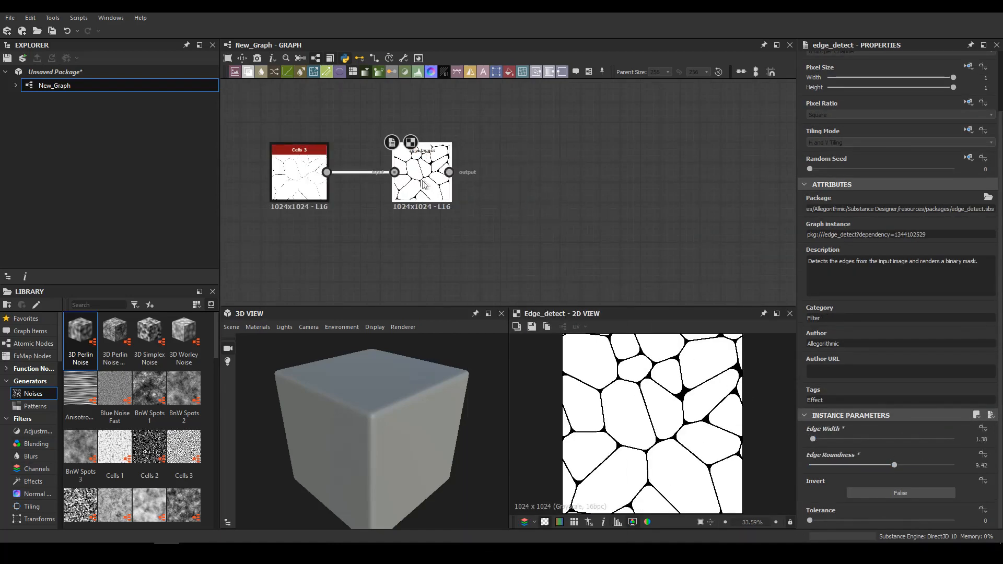
Add a Slope Blur Grayscale after Edge Detect, driven by a scale 7 Perlin Noise, with intensity 2.31
{"action": "left_click", "coordinate": [424, 183]}
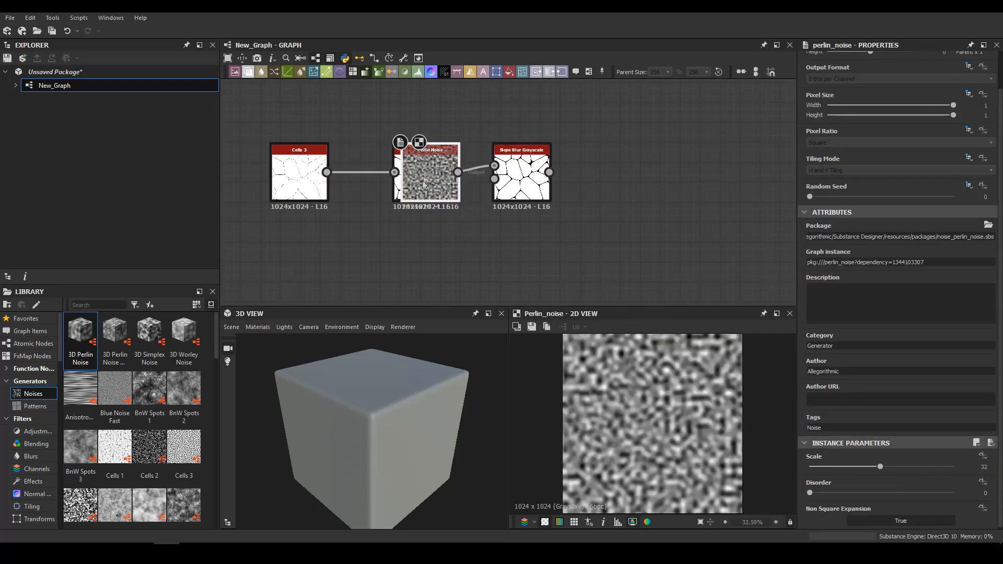
{"action": "left_click_drag", "start_coordinate": [424, 182], "coordinate": [495, 178]}
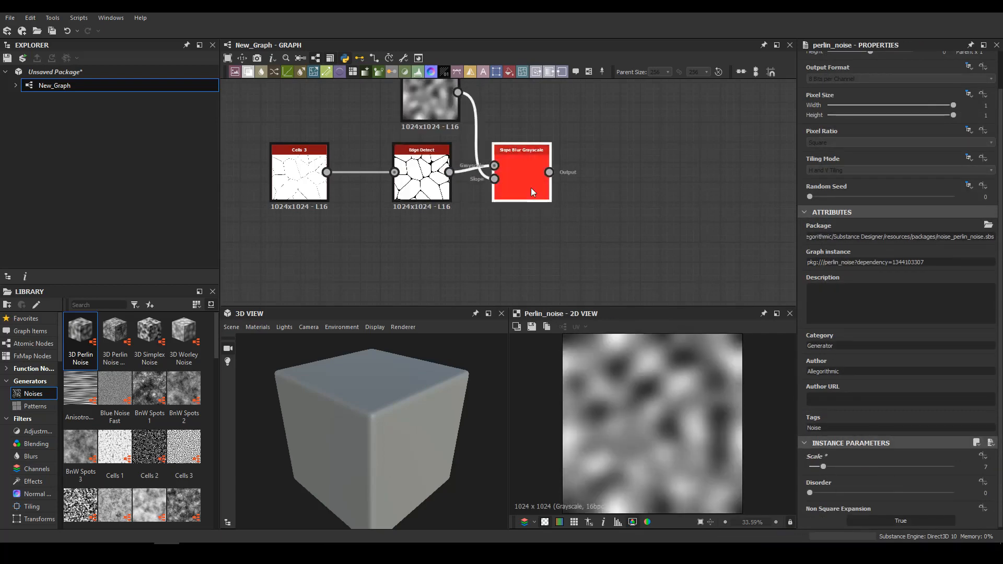
{"action": "left_click", "coordinate": [511, 149]}
{"action": "left_click_drag", "start_coordinate": [815, 493], "coordinate": [833, 494]}
Insert a Directional Warp node between Edge Detect and the Slope Blur Grayscale
{"action": "scroll", "coordinate": [827, 521], "scroll_direction": "down", "scroll_amount": 2}
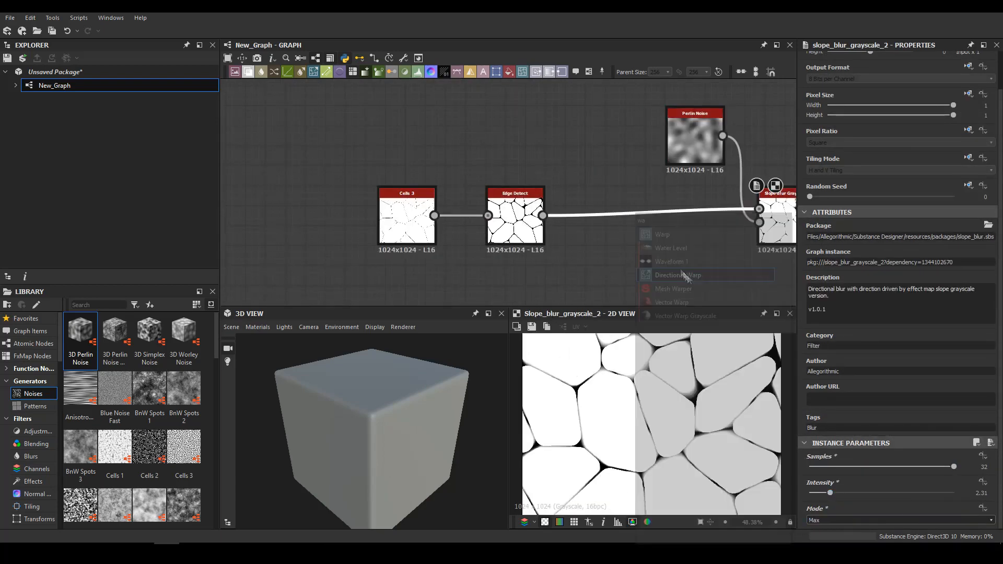
{"action": "left_click", "coordinate": [689, 149]}
{"action": "left_click", "coordinate": [632, 212]}
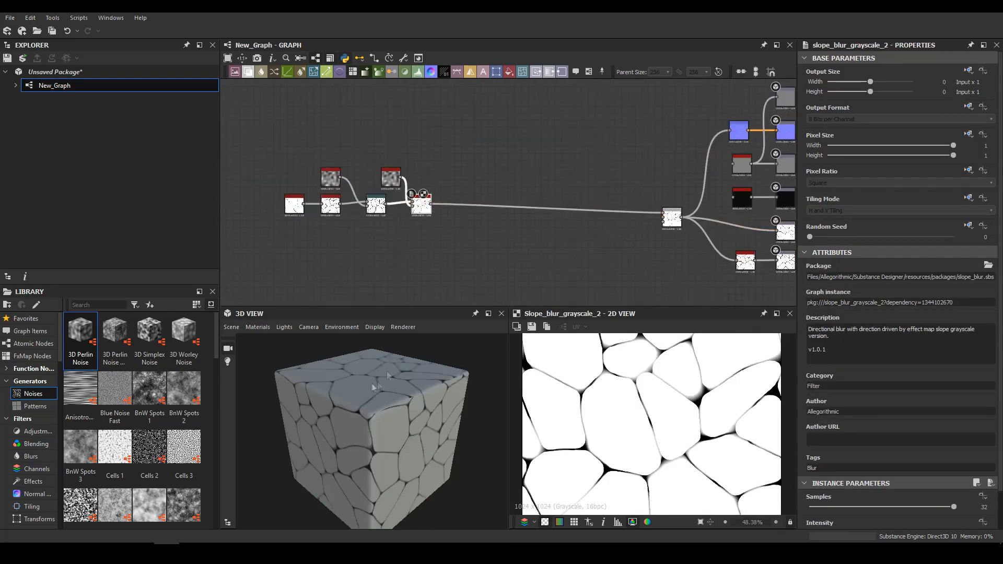
Set the 3D view's displacement scale to 3.94 and switch the preview mesh to a plane
{"action": "mouse_move", "coordinate": [350, 358]}
{"action": "left_click", "coordinate": [504, 377]}
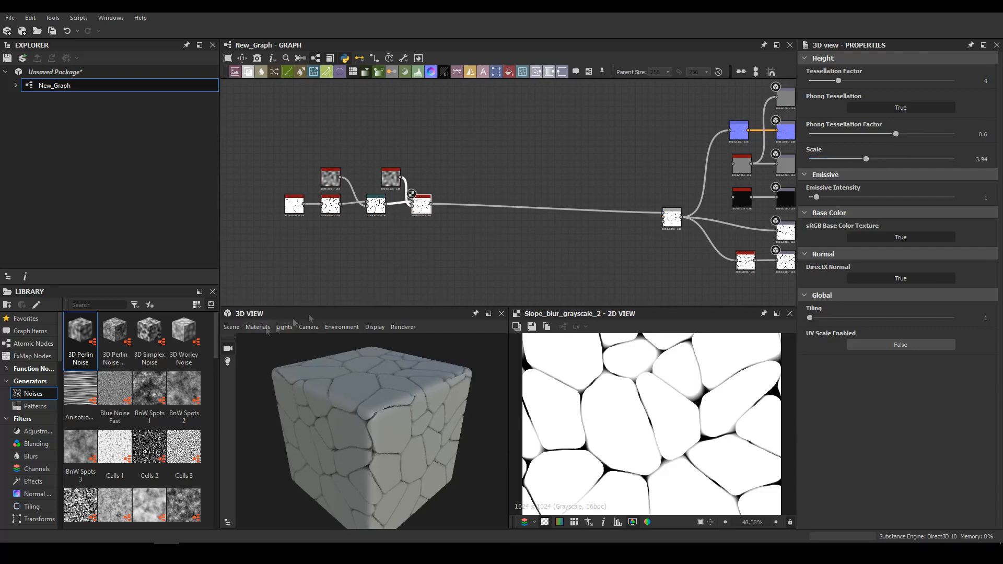
{"action": "left_click", "coordinate": [232, 327]}
Add a second Slope Blur Grayscale after the first, using another Perlin Noise with raised disorder as its slope input
{"action": "left_click", "coordinate": [272, 122]}
{"action": "scroll", "coordinate": [413, 204], "scroll_direction": "up", "scroll_amount": 5}
{"action": "key", "text": "space"}
{"action": "type", "text": "sl"}
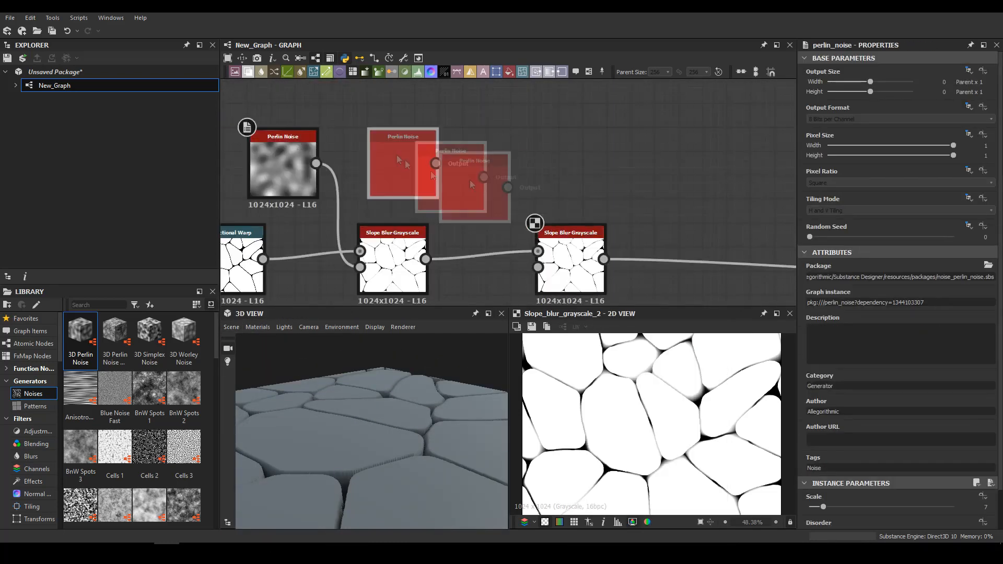
{"action": "double_click", "coordinate": [399, 158]}
{"action": "scroll", "coordinate": [899, 418], "scroll_direction": "down", "scroll_amount": 3}
{"action": "left_click_drag", "start_coordinate": [810, 492], "coordinate": [909, 493]}
{"action": "left_click_drag", "start_coordinate": [436, 164], "coordinate": [538, 267]}
Set the second Slope Blur Grayscale to 32 samples and Min mode, and lower its intensity
{"action": "double_click", "coordinate": [570, 261]}
{"action": "left_click", "coordinate": [838, 519]}
{"action": "left_click", "coordinate": [827, 524]}
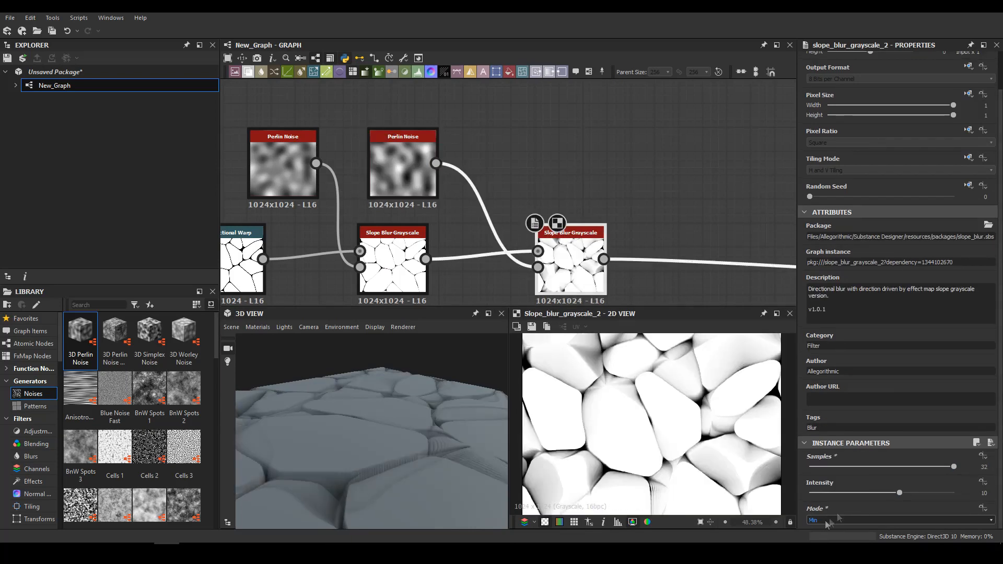
{"action": "left_click", "coordinate": [826, 493]}
Add a Flood Fill node above the chain, fed by the first Slope Blur Grayscale, and preview it
{"action": "scroll", "coordinate": [484, 167], "scroll_direction": "down", "scroll_amount": 3}
{"action": "key", "text": "space"}
{"action": "type", "text": "flood"}
{"action": "left_click", "coordinate": [513, 163]}
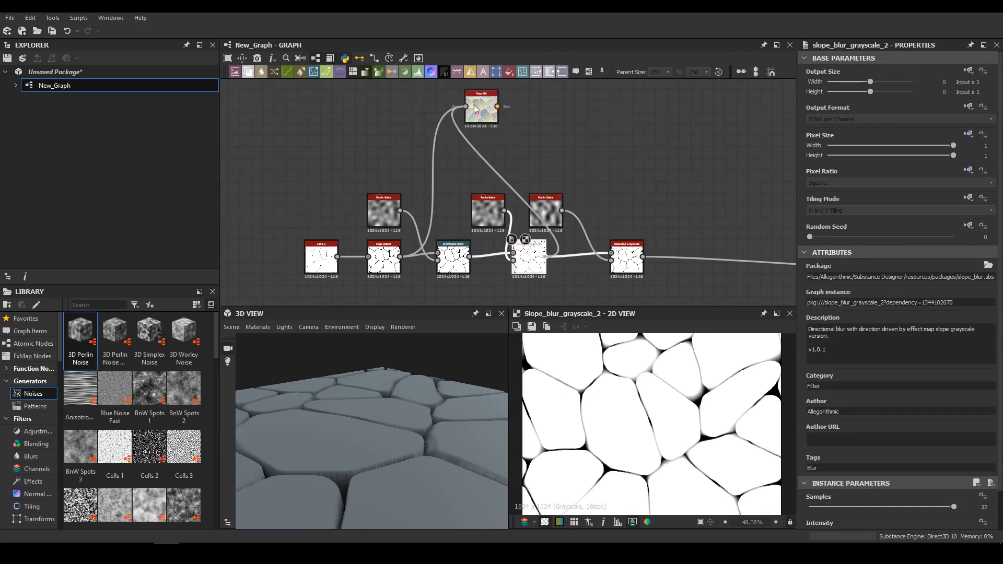
{"action": "double_click", "coordinate": [475, 109]}
Insert a Levels node ahead of the Flood Fill to clean up its input mask
{"action": "key", "text": "space"}
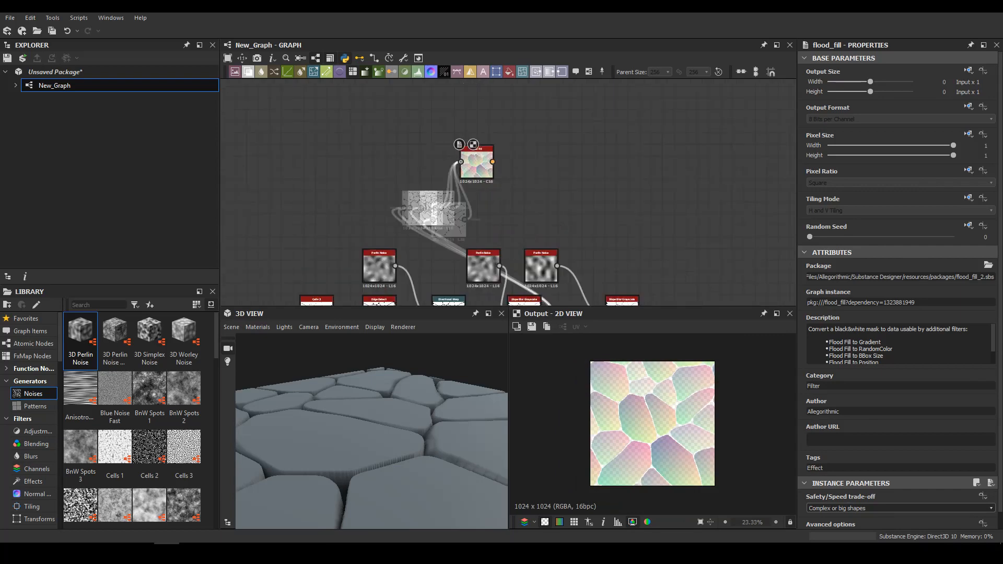
{"action": "right_click", "coordinate": [436, 187]}
{"action": "left_click", "coordinate": [492, 216]}
{"action": "left_click_drag", "start_coordinate": [824, 518], "coordinate": [775, 519]}
Attach a Flood Fill to Gradient node to the Flood Fill and set its angle variation to 1
{"action": "scroll", "coordinate": [871, 444], "scroll_direction": "down", "scroll_amount": 3}
{"action": "left_click_drag", "start_coordinate": [870, 456], "coordinate": [955, 457]}
{"action": "middle_click_drag", "start_coordinate": [554, 166], "coordinate": [527, 257]}
{"action": "left_click_drag", "start_coordinate": [508, 201], "coordinate": [479, 213]}
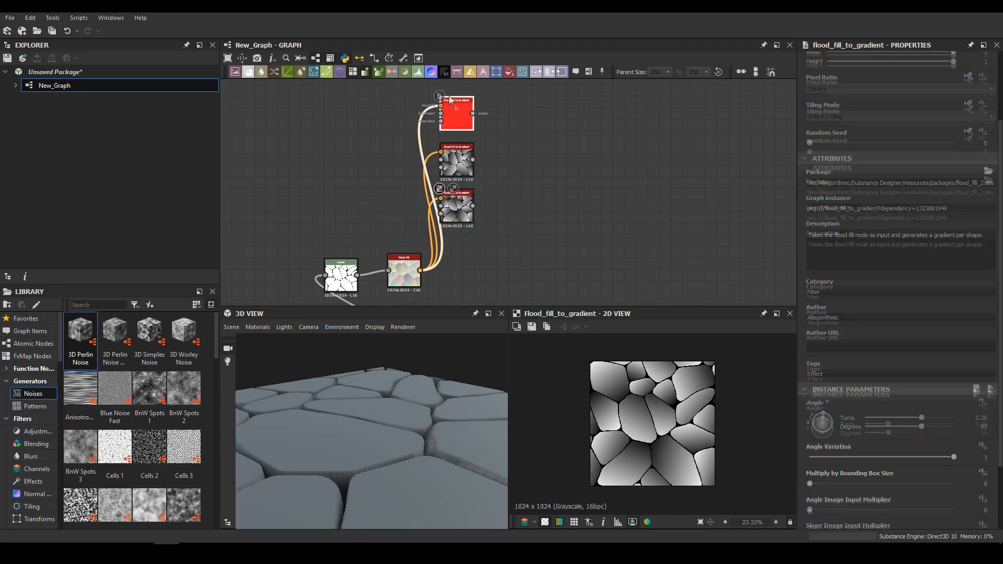
Duplicate the Flood Fill to Gradient node and vary the copies' angles, including 95 and 232 degrees
{"action": "middle_click_drag", "start_coordinate": [497, 165], "coordinate": [499, 195]}
{"action": "left_click_drag", "start_coordinate": [510, 221], "coordinate": [460, 92]}
{"action": "left_click_drag", "start_coordinate": [830, 418], "coordinate": [843, 444]}
{"action": "double_click", "coordinate": [460, 144]}
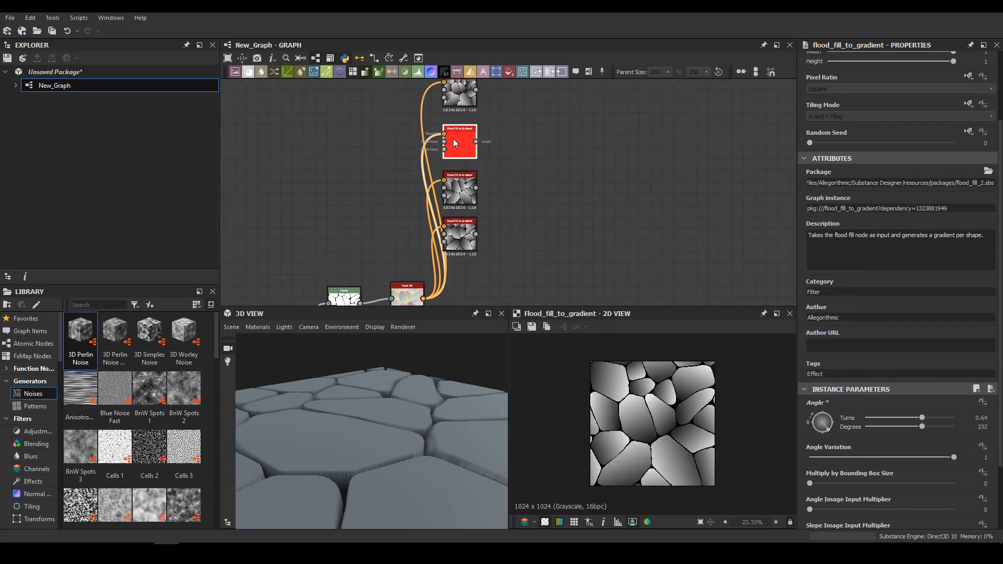
{"action": "middle_click_drag", "start_coordinate": [461, 148], "coordinate": [454, 175]}
Preview the gradient copies in turn and add another copy above them with a different angle
{"action": "double_click", "coordinate": [453, 219]}
{"action": "double_click", "coordinate": [454, 121]}
{"action": "double_click", "coordinate": [462, 267]}
{"action": "double_click", "coordinate": [455, 123]}
{"action": "double_click", "coordinate": [456, 220]}
{"action": "double_click", "coordinate": [456, 173]}
{"action": "double_click", "coordinate": [457, 123]}
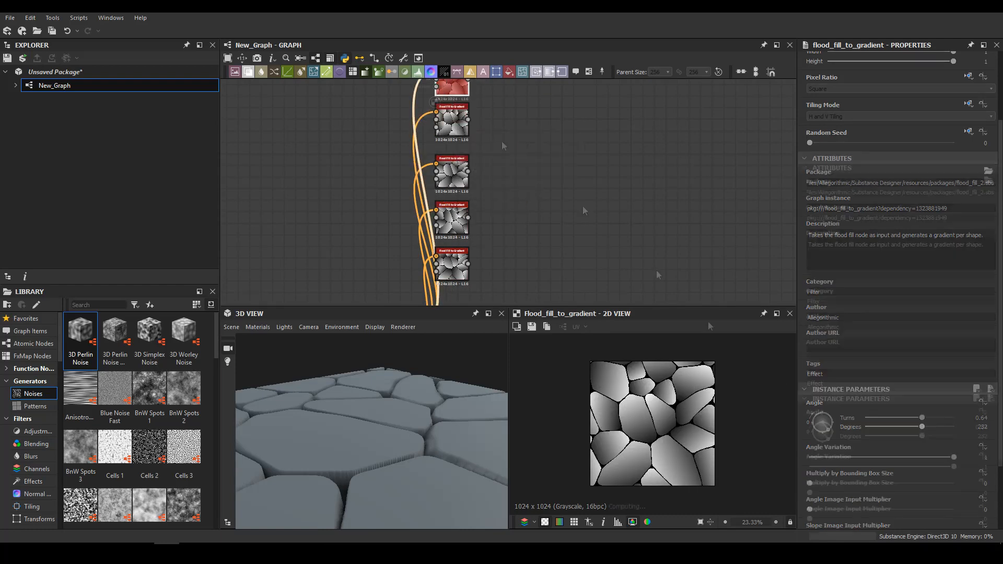
{"action": "double_click", "coordinate": [447, 85]}
{"action": "left_click_drag", "start_coordinate": [828, 430], "coordinate": [814, 431]}
Combine the two uppermost gradients in a Blend node set to Min (Darken)
{"action": "key", "text": "b"}
{"action": "double_click", "coordinate": [504, 113]}
{"action": "left_click_drag", "start_coordinate": [505, 111], "coordinate": [528, 147]}
{"action": "left_click_drag", "start_coordinate": [465, 151], "coordinate": [514, 137]}
{"action": "left_click", "coordinate": [813, 303]}
{"action": "left_click", "coordinate": [824, 353]}
Chain further Min (Darken) Blend nodes to merge the remaining gradients one after another
{"action": "left_click_drag", "start_coordinate": [472, 214], "coordinate": [465, 202]}
{"action": "middle_click_drag", "start_coordinate": [518, 219], "coordinate": [494, 155]}
{"action": "double_click", "coordinate": [557, 151]}
{"action": "left_click_drag", "start_coordinate": [557, 151], "coordinate": [557, 141]}
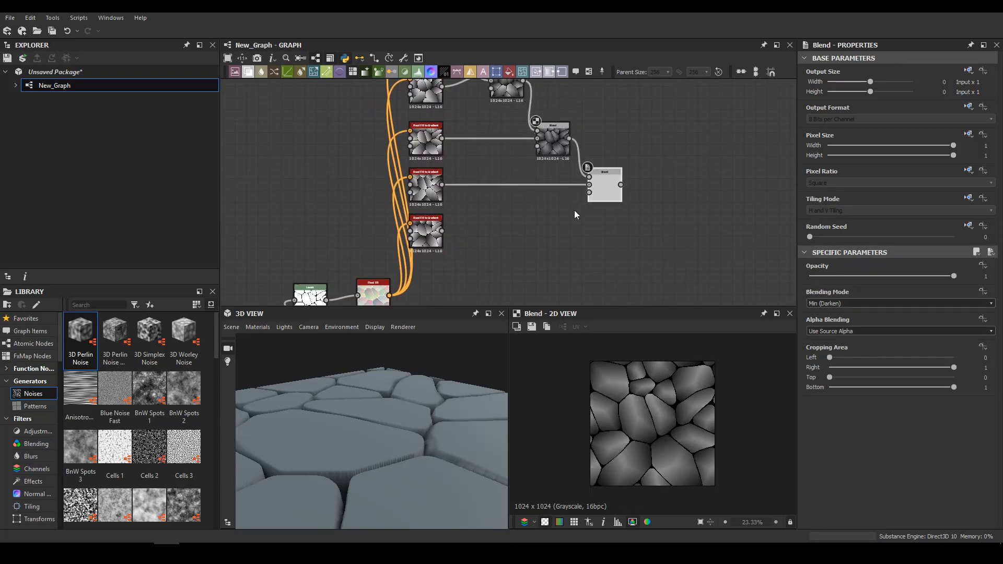
{"action": "double_click", "coordinate": [647, 232]}
{"action": "scroll", "coordinate": [687, 386], "scroll_direction": "up", "scroll_amount": 6}
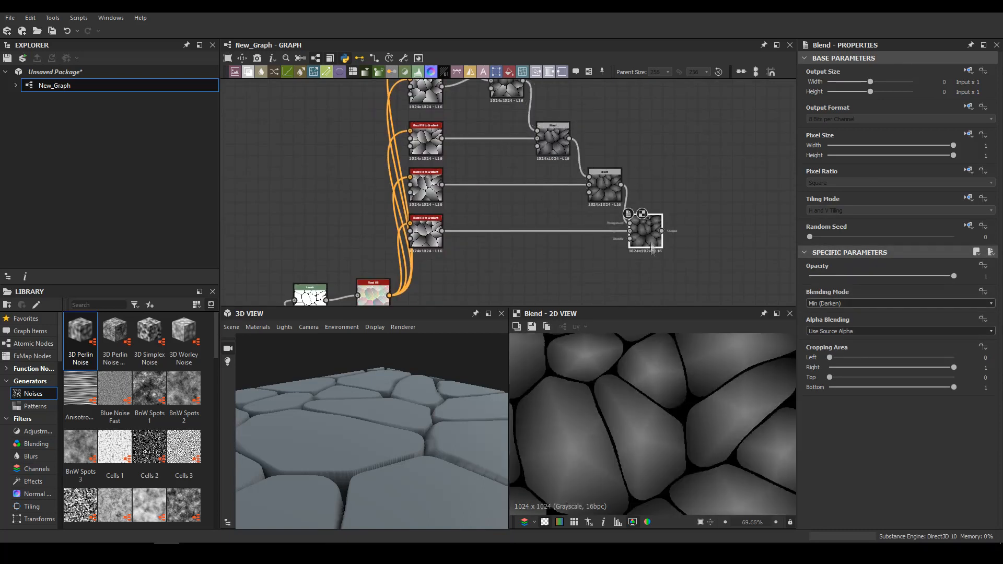
Add a Levels node after the last gradient Blend and narrow its input range to boost the contrast
{"action": "left_click_drag", "start_coordinate": [651, 239], "coordinate": [674, 240]}
{"action": "key", "text": "space"}
{"action": "left_click", "coordinate": [700, 331]}
{"action": "left_click_drag", "start_coordinate": [986, 294], "coordinate": [865, 294]}
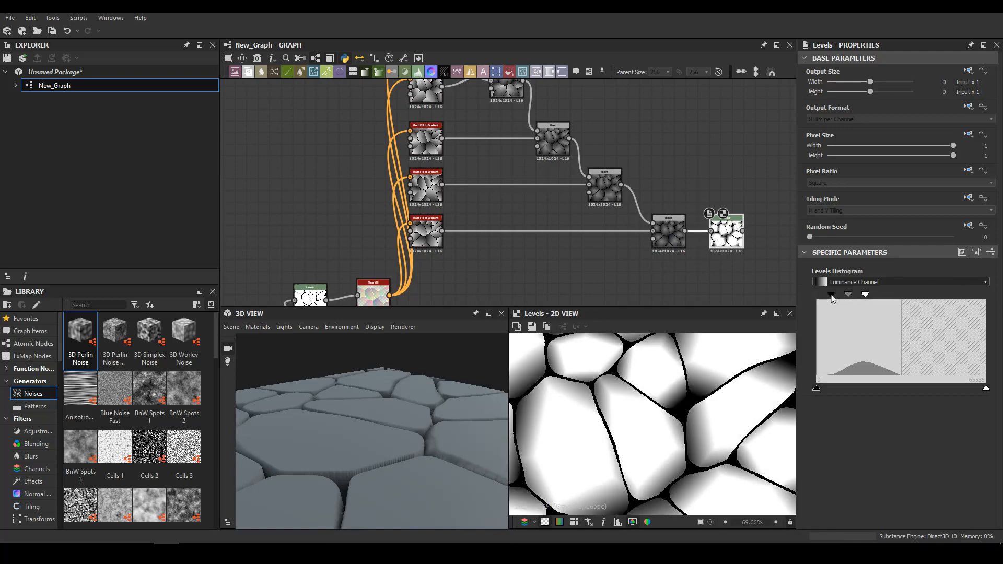
Add a Blend after the last Slope Blur Grayscale, feed the gradient Levels into its foreground, and set it to Multiply
{"action": "scroll", "coordinate": [457, 224], "scroll_direction": "down", "scroll_amount": 3}
{"action": "left_click", "coordinate": [457, 241]}
{"action": "key", "text": "space"}
{"action": "left_click", "coordinate": [501, 239]}
{"action": "left_click_drag", "start_coordinate": [491, 145], "coordinate": [481, 241]}
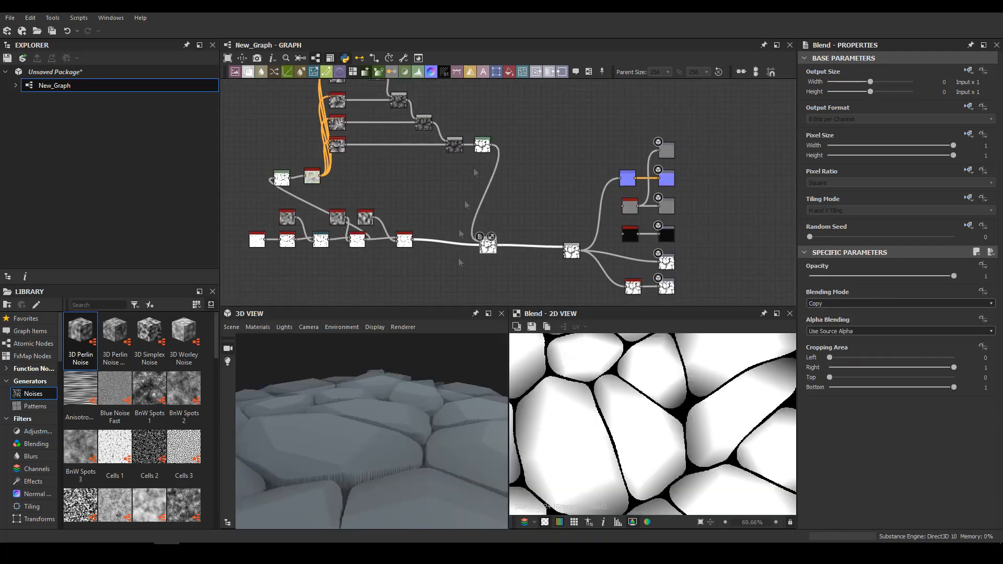
{"action": "left_click", "coordinate": [841, 303]}
{"action": "left_click", "coordinate": [830, 328]}
Insert a Blur HQ Grayscale node between the gradient Levels and the Multiply Blend, and reduce its intensity
{"action": "left_click_drag", "start_coordinate": [448, 452], "coordinate": [487, 455]}
{"action": "scroll", "coordinate": [488, 173], "scroll_direction": "up", "scroll_amount": 5}
{"action": "left_click", "coordinate": [523, 180]}
{"action": "key", "text": "space"}
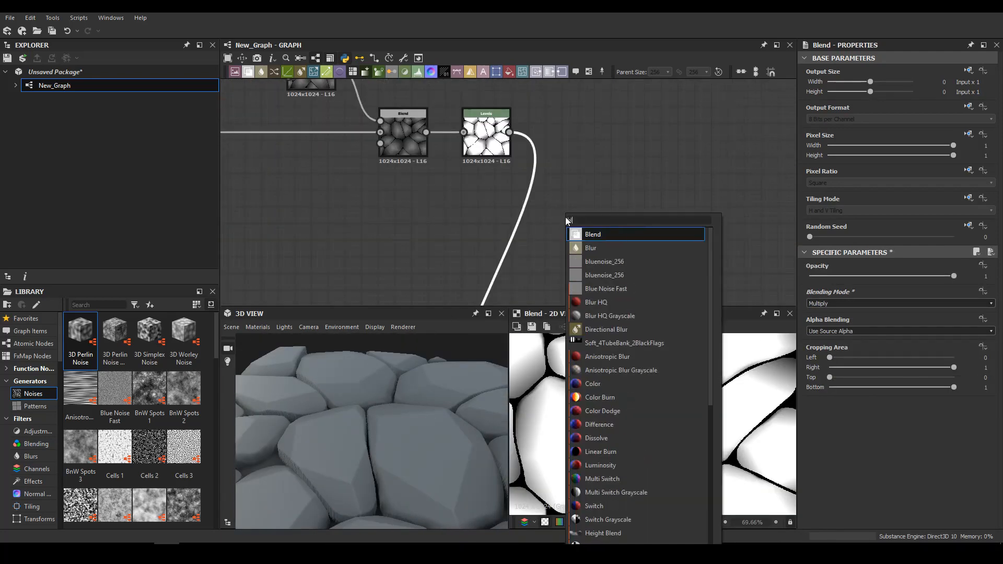
{"action": "left_click", "coordinate": [635, 315]}
{"action": "left_click_drag", "start_coordinate": [900, 507], "coordinate": [837, 509]}
{"action": "mouse_move", "coordinate": [465, 391]}
{"action": "left_mouse_down"}
{"action": "mouse_move", "coordinate": [416, 409]}
{"action": "mouse_move", "coordinate": [449, 381]}
{"action": "left_mouse_up"}
{"action": "middle_click_drag", "start_coordinate": [569, 271], "coordinate": [574, 206]}
{"action": "scroll", "coordinate": [574, 206], "scroll_direction": "down", "scroll_amount": 5}
Add a Shape node beside the Blur HQ Grayscale and give it a soft round pattern
{"action": "middle_click_drag", "start_coordinate": [360, 113], "coordinate": [351, 169]}
{"action": "scroll", "coordinate": [351, 170], "scroll_direction": "down", "scroll_amount": 3}
{"action": "scroll", "coordinate": [451, 227], "scroll_direction": "up", "scroll_amount": 8}
{"action": "key", "text": "space"}
{"action": "left_click", "coordinate": [489, 135]}
{"action": "middle_click_drag", "start_coordinate": [469, 106], "coordinate": [452, 149]}
{"action": "key", "text": "space"}
{"action": "type", "text": "shape"}
{"action": "key", "text": "Return"}
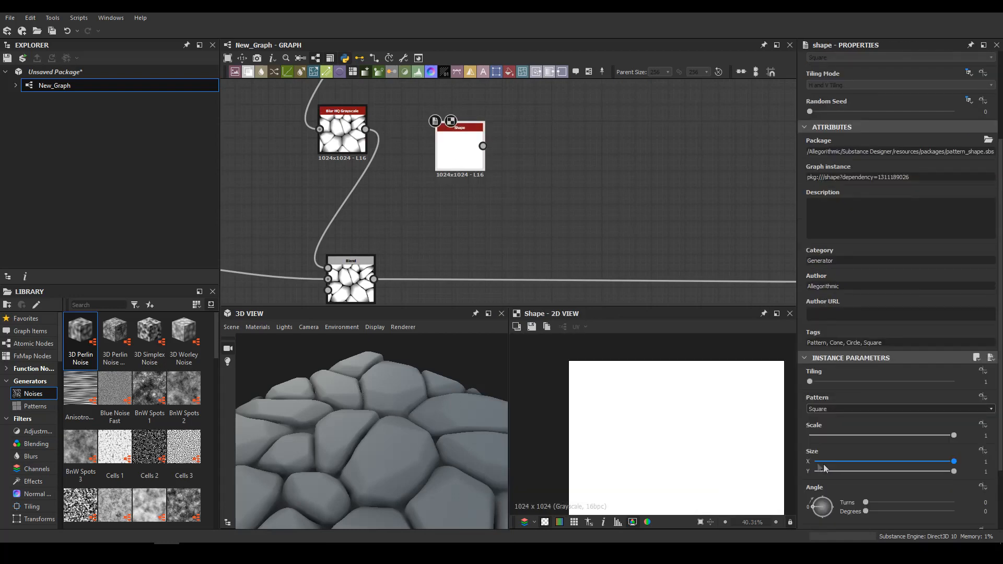
Add a Slope Blur Grayscale after the Shape and wire a Perlin Noise with adjusted scale into its slope input
{"action": "key", "text": "space"}
{"action": "type", "text": "slope"}
{"action": "key", "text": "Return"}
{"action": "key", "text": "space"}
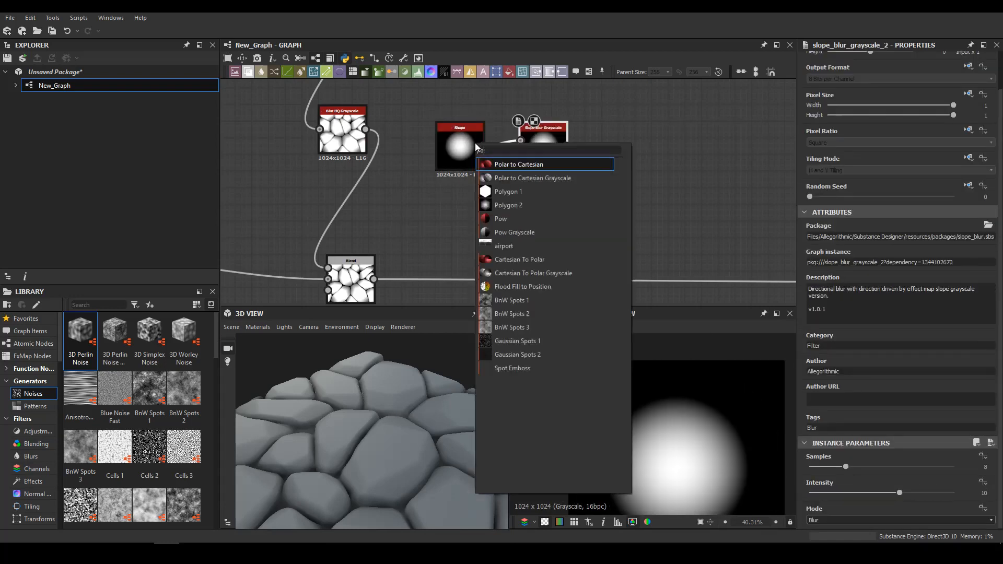
{"action": "type", "text": "perlin"}
{"action": "key", "text": "Return"}
{"action": "middle_click_drag", "start_coordinate": [474, 142], "coordinate": [468, 192]}
{"action": "left_click", "coordinate": [823, 467]}
{"action": "left_click_drag", "start_coordinate": [475, 129], "coordinate": [513, 201]}
Set the shape's Slope Blur Grayscale to 32 samples, Min mode and an intensity of about 4.95
{"action": "double_click", "coordinate": [536, 196]}
{"action": "left_click_drag", "start_coordinate": [843, 467], "coordinate": [955, 466]}
{"action": "left_click", "coordinate": [900, 520]}
{"action": "left_click", "coordinate": [877, 535]}
{"action": "middle_click_drag", "start_coordinate": [676, 449], "coordinate": [657, 403]}
{"action": "left_click_drag", "start_coordinate": [900, 493], "coordinate": [847, 493]}
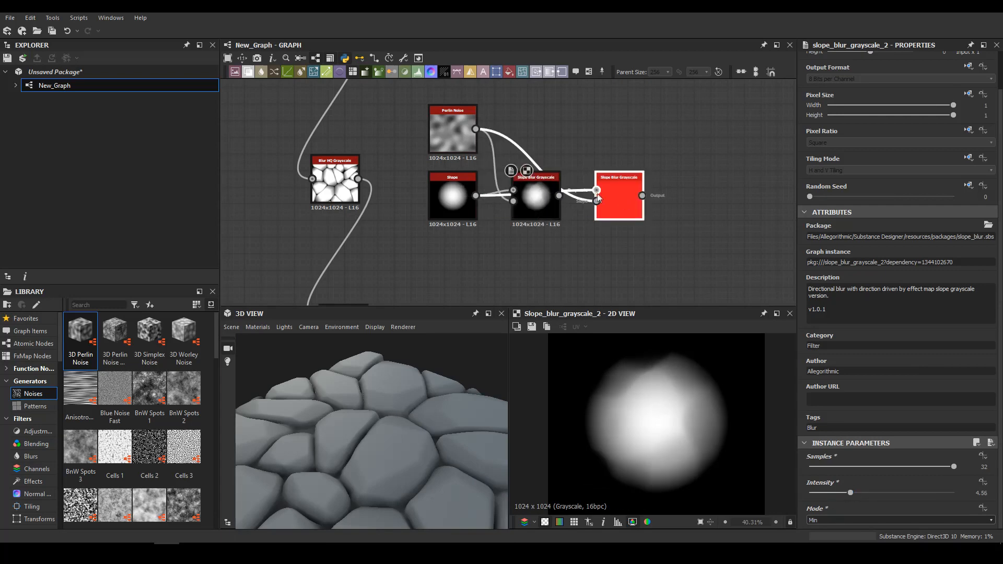
Add a second Perlin Noise with raised disorder as the slope input of the shape's duplicated Slope Blur Grayscale
{"action": "double_click", "coordinate": [534, 115]}
{"action": "left_click_drag", "start_coordinate": [559, 129], "coordinate": [597, 201]}
{"action": "left_click_drag", "start_coordinate": [809, 492], "coordinate": [883, 498]}
{"action": "double_click", "coordinate": [619, 196]}
Add a Tile Sampler node after the shape's second Slope Blur Grayscale and tidy its connections
{"action": "middle_click_drag", "start_coordinate": [640, 227], "coordinate": [507, 203]}
{"action": "key", "text": "space"}
{"action": "type", "text": "tile"}
{"action": "left_click", "coordinate": [527, 317]}
{"action": "double_click", "coordinate": [567, 172]}
{"action": "left_click_drag", "start_coordinate": [528, 149], "coordinate": [536, 219]}
{"action": "key", "text": "Delete"}
Set the Tile Sampler's X Amount to 6, adjust its Y Amount, and use the connected shape as its pattern
{"action": "left_click", "coordinate": [820, 467]}
{"action": "left_click", "coordinate": [821, 493]}
{"action": "scroll", "coordinate": [821, 486], "scroll_direction": "down", "scroll_amount": 3}
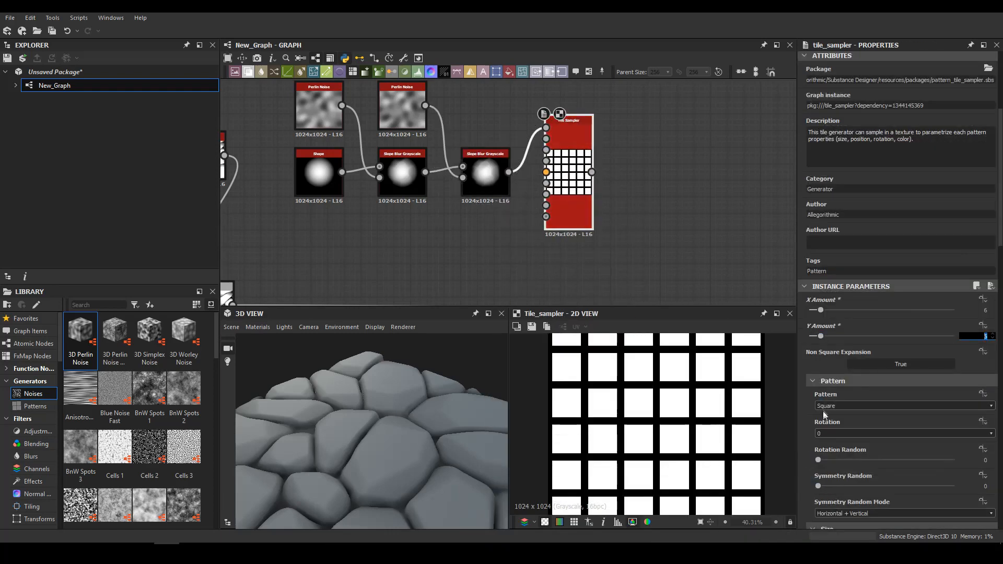
{"action": "left_click", "coordinate": [823, 408]}
{"action": "left_click", "coordinate": [831, 416]}
Enlarge the Tile Sampler's shapes and randomise their size, position and brightness so they overlap irregularly
{"action": "scroll", "coordinate": [891, 478], "scroll_direction": "down", "scroll_amount": 8}
{"action": "left_click_drag", "start_coordinate": [831, 300], "coordinate": [884, 300]}
{"action": "left_click", "coordinate": [887, 326]}
{"action": "scroll", "coordinate": [888, 324], "scroll_direction": "down", "scroll_amount": 5}
{"action": "left_click", "coordinate": [895, 287]}
{"action": "scroll", "coordinate": [850, 437], "scroll_direction": "down", "scroll_amount": 4}
{"action": "scroll", "coordinate": [842, 395], "scroll_direction": "down", "scroll_amount": 8}
{"action": "left_click_drag", "start_coordinate": [912, 483], "coordinate": [896, 483]}
{"action": "scroll", "coordinate": [507, 213], "scroll_direction": "down", "scroll_amount": 6}
Feed the Tile Sampler into the Blend ahead of the outputs, try an opacity of 0, and undo it
{"action": "left_click_drag", "start_coordinate": [536, 199], "coordinate": [716, 250]}
{"action": "double_click", "coordinate": [725, 253]}
{"action": "left_click_drag", "start_coordinate": [954, 276], "coordinate": [804, 275]}
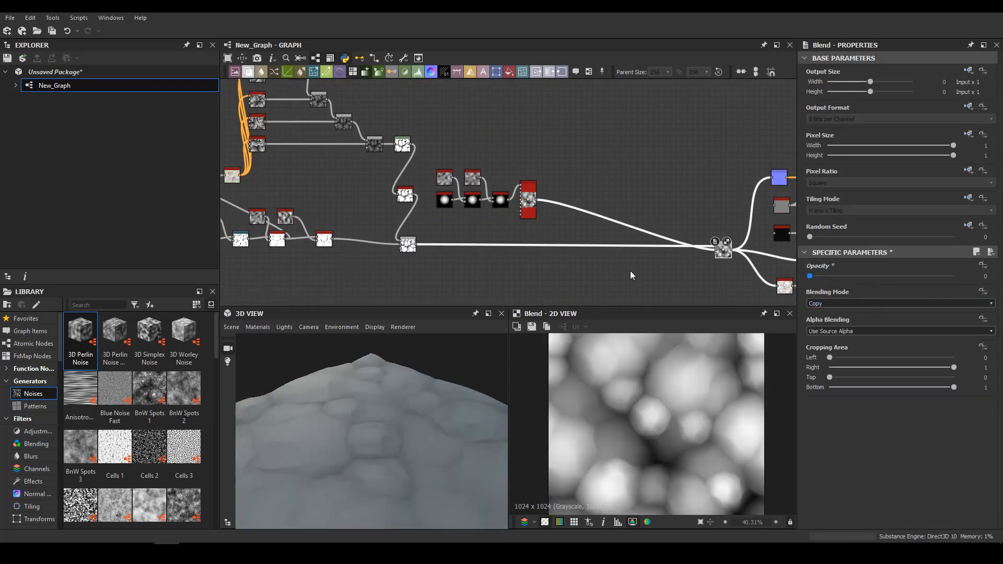
{"action": "key", "text": "ctrl+z"}
Rework the Blend ahead of the outputs with the Tile Sampler as foreground and the multiplied stones as background
{"action": "scroll", "coordinate": [430, 213], "scroll_direction": "up", "scroll_amount": 5}
{"action": "middle_click_drag", "start_coordinate": [430, 212], "coordinate": [413, 167]}
{"action": "left_click", "coordinate": [456, 236]}
{"action": "key", "text": "b"}
{"action": "left_click_drag", "start_coordinate": [678, 233], "coordinate": [633, 142]}
{"action": "left_click", "coordinate": [679, 149]}
{"action": "key", "text": "Delete"}
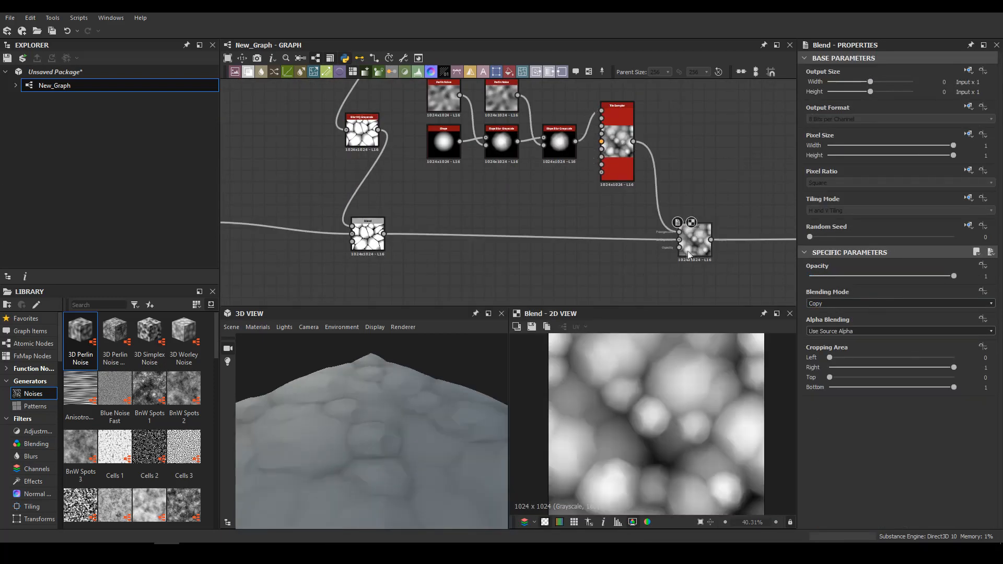
Change the blending mode and lower the opacity of the Blend ahead of the outputs, and reduce the Tile Sampler's output size
{"action": "left_click", "coordinate": [819, 326]}
{"action": "left_click_drag", "start_coordinate": [954, 276], "coordinate": [897, 275]}
{"action": "left_click", "coordinate": [618, 164]}
{"action": "left_click_drag", "start_coordinate": [870, 82], "coordinate": [860, 83]}
{"action": "mouse_move", "coordinate": [869, 92]}
{"action": "left_mouse_down"}
{"action": "mouse_move", "coordinate": [842, 93]}
{"action": "mouse_move", "coordinate": [842, 83]}
{"action": "mouse_move", "coordinate": [852, 93]}
{"action": "mouse_move", "coordinate": [857, 83]}
{"action": "mouse_move", "coordinate": [857, 92]}
{"action": "left_mouse_up"}
Open the 3D preview material's properties and increase the surface displacement
{"action": "scroll", "coordinate": [377, 432], "scroll_direction": "down", "scroll_amount": 5}
{"action": "left_click_drag", "start_coordinate": [377, 433], "coordinate": [517, 418]}
{"action": "left_click", "coordinate": [258, 327]}
{"action": "mouse_move", "coordinate": [268, 341]}
{"action": "mouse_move", "coordinate": [330, 355]}
{"action": "mouse_move", "coordinate": [425, 394]}
{"action": "left_click", "coordinate": [538, 409]}
{"action": "left_click_drag", "start_coordinate": [883, 159], "coordinate": [914, 159]}
{"action": "mouse_move", "coordinate": [444, 423]}
{"action": "left_mouse_down"}
{"action": "mouse_move", "coordinate": [491, 463]}
{"action": "mouse_move", "coordinate": [468, 464]}
{"action": "mouse_move", "coordinate": [392, 429]}
{"action": "mouse_move", "coordinate": [445, 423]}
{"action": "left_mouse_up"}
Lower the white input level of the Levels after the blended stone gradients to make the stones brighter
{"action": "scroll", "coordinate": [467, 464], "scroll_direction": "up", "scroll_amount": 3}
{"action": "scroll", "coordinate": [444, 423], "scroll_direction": "down", "scroll_amount": 3}
{"action": "middle_click_drag", "start_coordinate": [397, 209], "coordinate": [708, 236]}
{"action": "scroll", "coordinate": [462, 196], "scroll_direction": "up", "scroll_amount": 1}
{"action": "middle_click_drag", "start_coordinate": [378, 116], "coordinate": [155, 129]}
{"action": "double_click", "coordinate": [485, 160]}
{"action": "scroll", "coordinate": [857, 518], "scroll_direction": "down", "scroll_amount": 1}
{"action": "middle_click_drag", "start_coordinate": [484, 170], "coordinate": [486, 292]}
{"action": "double_click", "coordinate": [479, 157]}
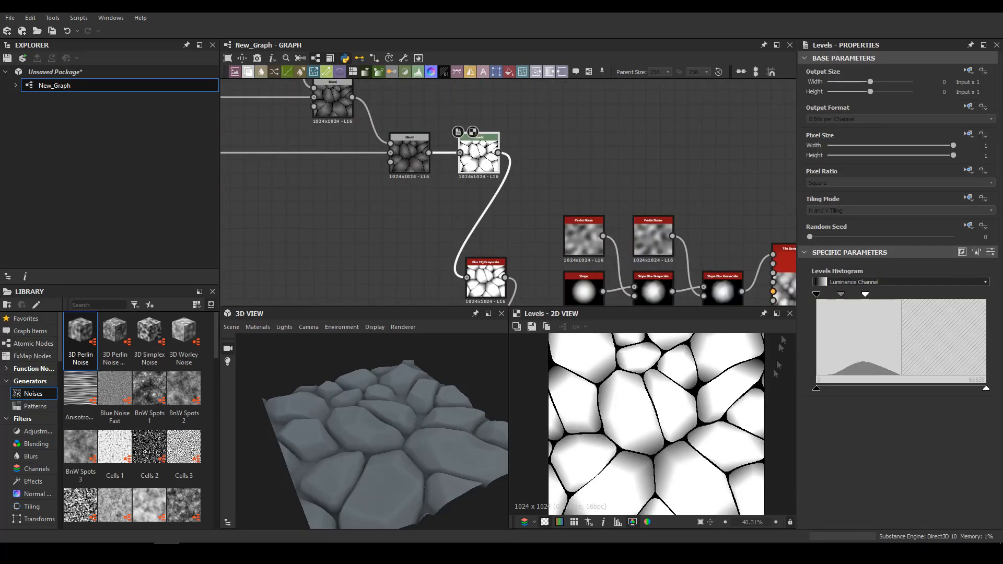
{"action": "left_click_drag", "start_coordinate": [849, 295], "coordinate": [855, 296]}
Add a Tile Generator in the empty graph area beside the flood-fill node
{"action": "middle_click_drag", "start_coordinate": [405, 226], "coordinate": [432, 249]}
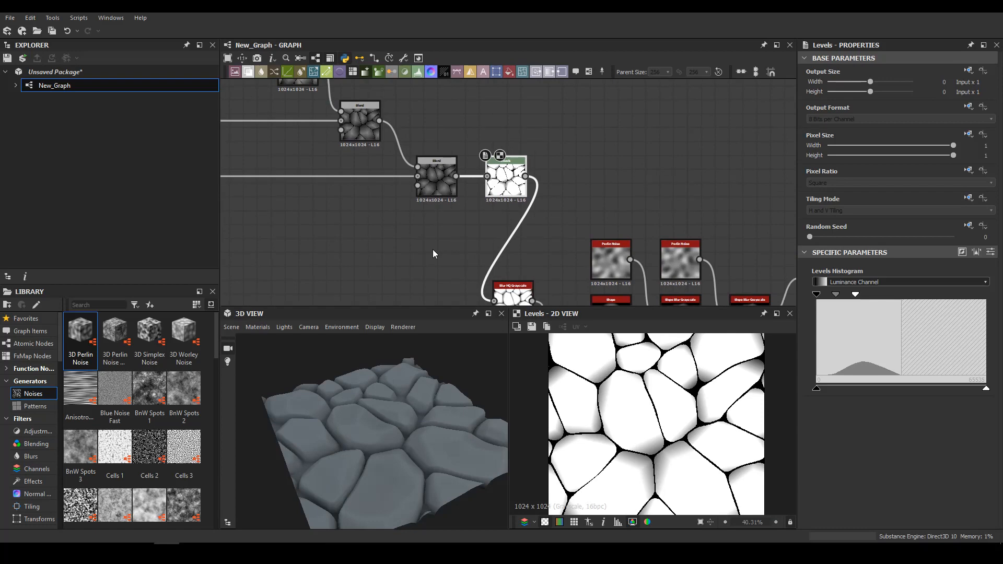
{"action": "middle_click_drag", "start_coordinate": [453, 217], "coordinate": [512, 144]}
{"action": "scroll", "coordinate": [372, 234], "scroll_direction": "up", "scroll_amount": 2}
{"action": "scroll", "coordinate": [372, 234], "scroll_direction": "down", "scroll_amount": 3}
{"action": "middle_click_drag", "start_coordinate": [372, 234], "coordinate": [457, 199]}
{"action": "scroll", "coordinate": [458, 175], "scroll_direction": "up", "scroll_amount": 2}
{"action": "key", "text": "space"}
{"action": "left_click", "coordinate": [443, 188]}
{"action": "key", "text": "space"}
{"action": "type", "text": "til"}
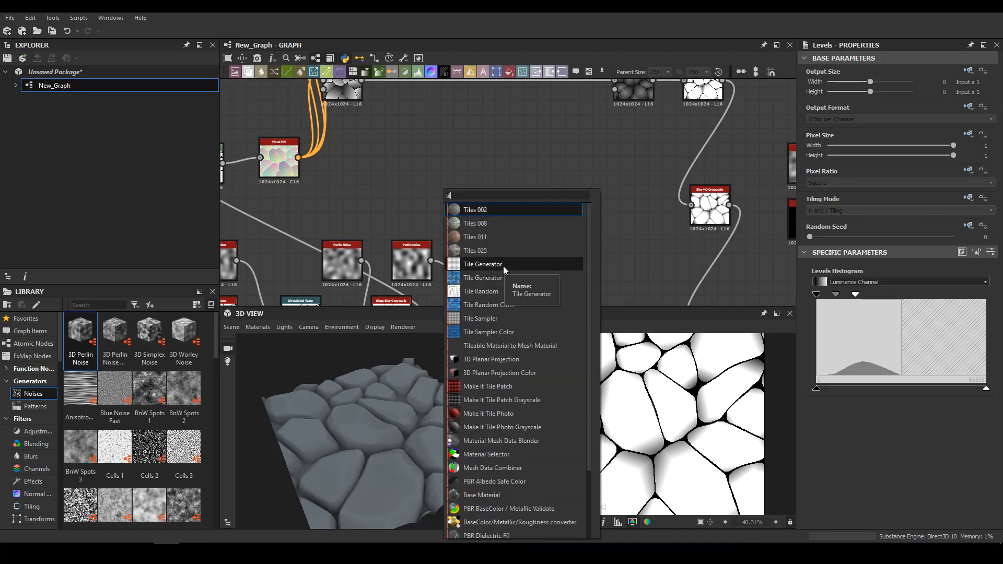
{"action": "left_click", "coordinate": [503, 265]}
Set the Tile Generator's X and Y Amount to 2, its pattern to Square, and its scale to 0.94
{"action": "scroll", "coordinate": [836, 366], "scroll_direction": "down", "scroll_amount": 3}
{"action": "left_click_drag", "start_coordinate": [830, 382], "coordinate": [809, 408]}
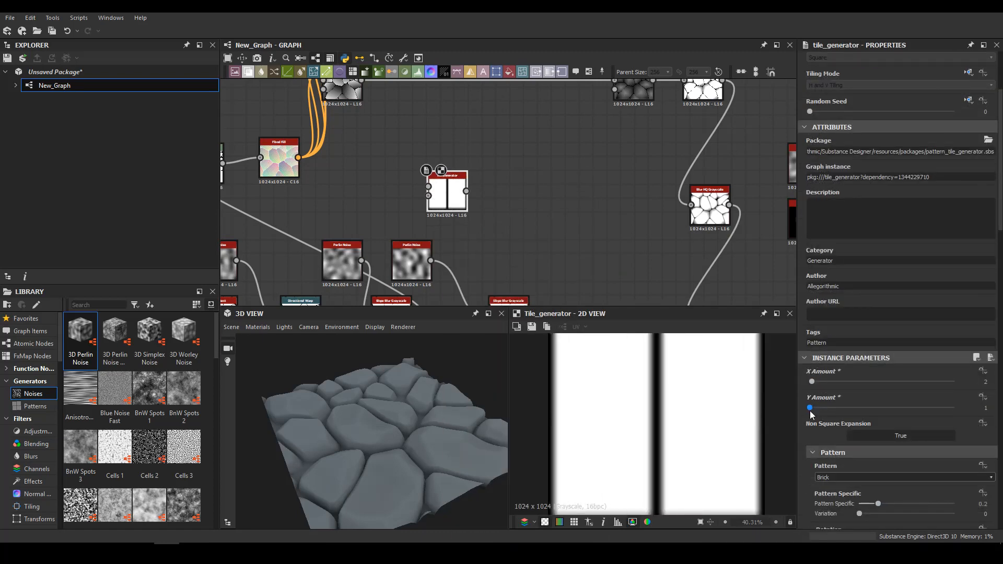
{"action": "scroll", "coordinate": [835, 479], "scroll_direction": "up", "scroll_amount": 3}
{"action": "left_click", "coordinate": [836, 480]}
{"action": "left_click", "coordinate": [836, 489]}
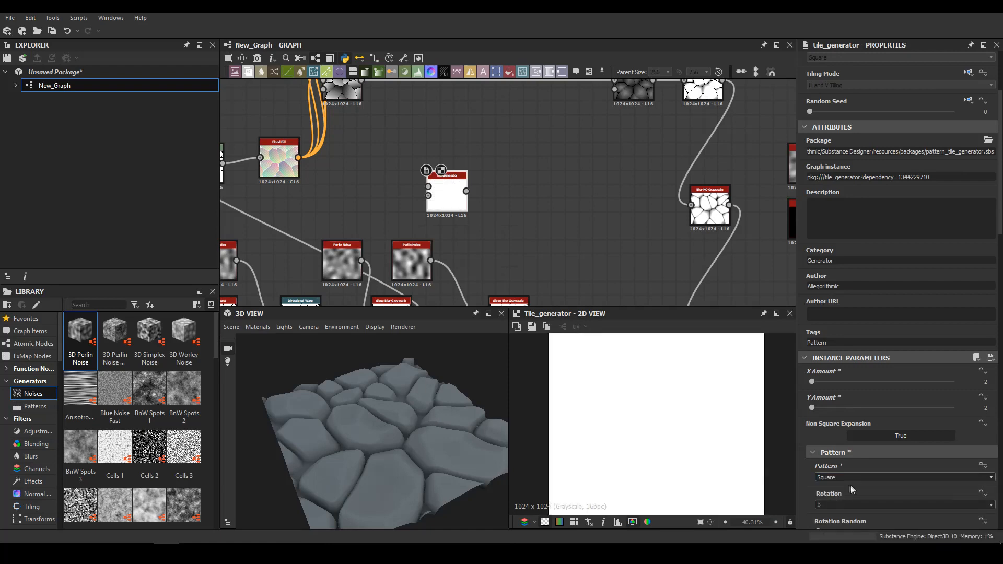
{"action": "scroll", "coordinate": [851, 486], "scroll_direction": "down", "scroll_amount": 5}
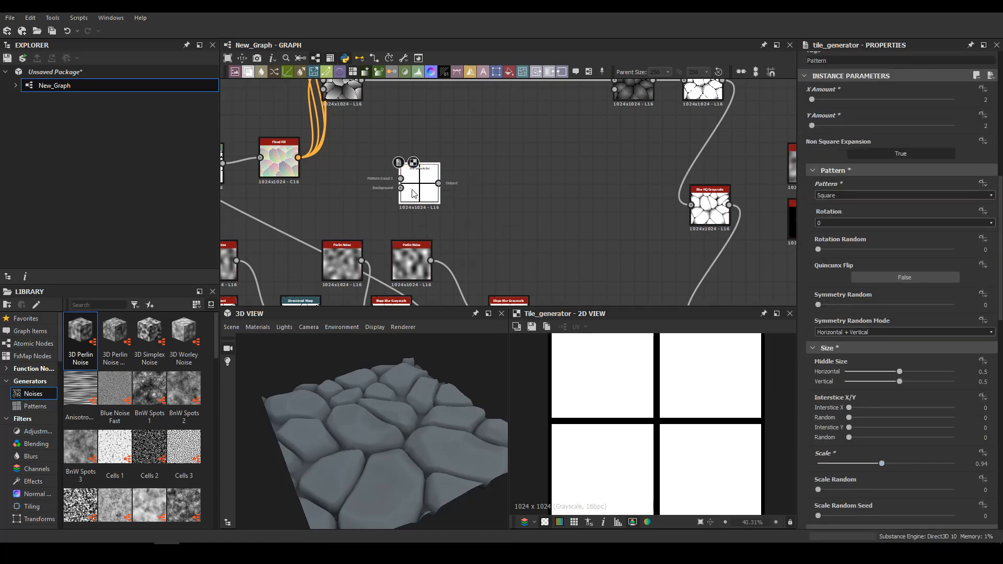
Feed the Tile Generator into a Transformation 2D and raise the generator's scale to about 0.97
{"action": "key", "text": "space"}
{"action": "type", "text": "trans"}
{"action": "key", "text": "Return"}
{"action": "left_click", "coordinate": [426, 183]}
{"action": "scroll", "coordinate": [875, 487], "scroll_direction": "down", "scroll_amount": 9}
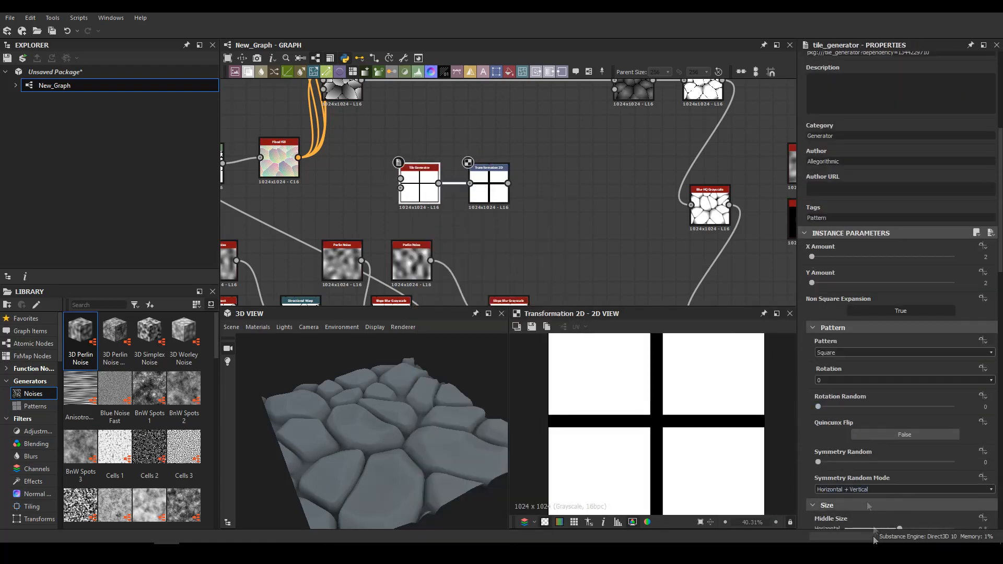
{"action": "left_click_drag", "start_coordinate": [886, 495], "coordinate": [900, 496]}
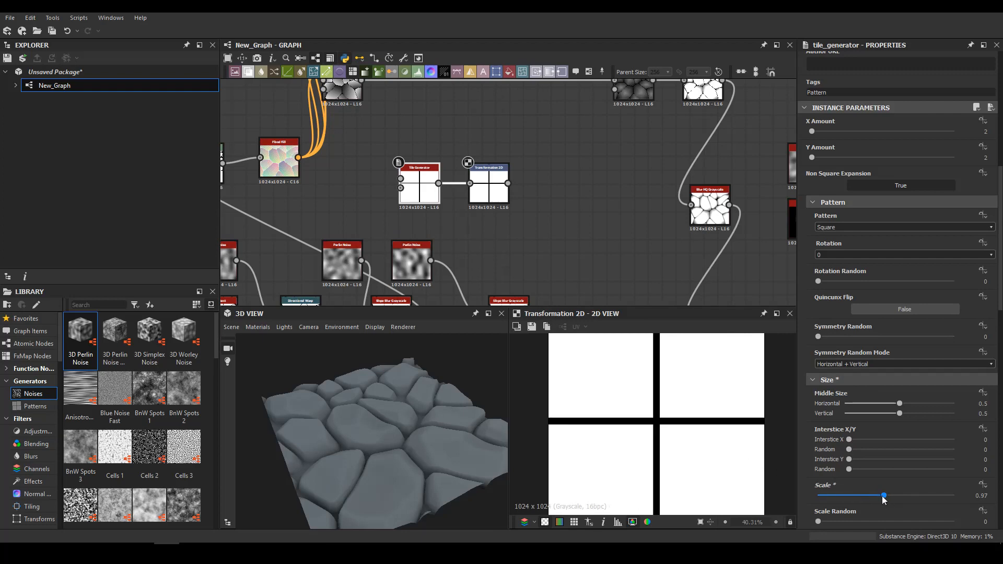
Add a Blur HQ Grayscale after the Transformation 2D and insert an Invert Grayscale between them
{"action": "left_click", "coordinate": [482, 200]}
{"action": "key", "text": "space"}
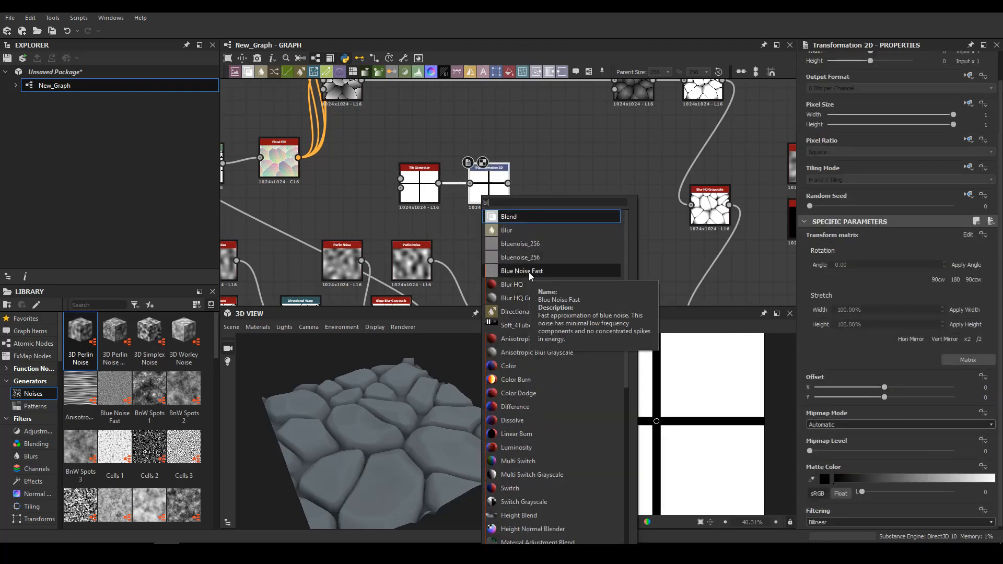
{"action": "left_click", "coordinate": [540, 298]}
{"action": "left_click_drag", "start_coordinate": [557, 187], "coordinate": [585, 180]}
{"action": "left_click", "coordinate": [533, 181]}
{"action": "key", "text": "space"}
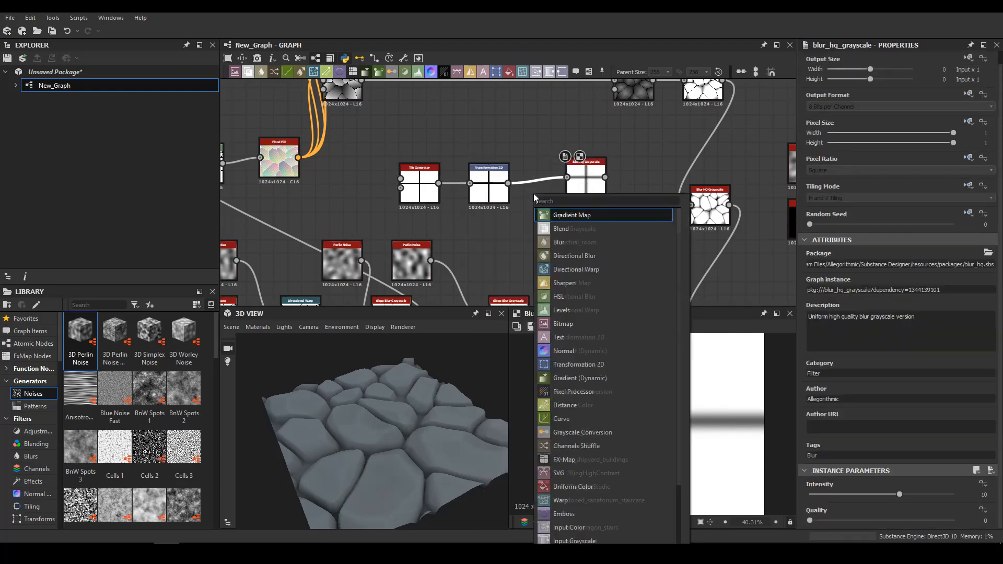
{"action": "type", "text": "inv"}
{"action": "key", "text": "Return"}
Set the Blur HQ Grayscale's intensity to 6.12 and space the node away from the Invert Grayscale
{"action": "left_click", "coordinate": [588, 183]}
{"action": "left_click", "coordinate": [838, 506]}
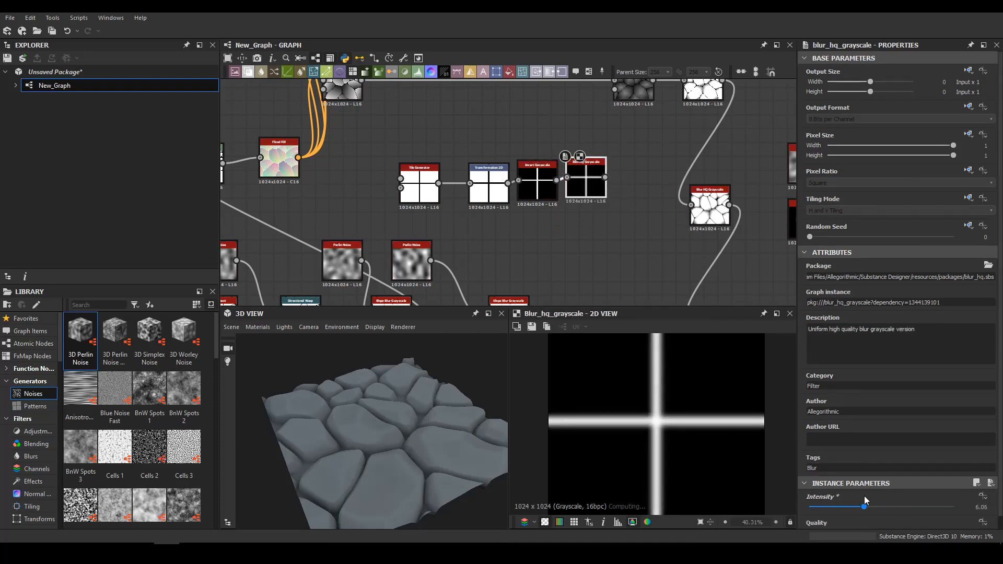
{"action": "left_click_drag", "start_coordinate": [864, 497], "coordinate": [865, 497]}
{"action": "scroll", "coordinate": [674, 418], "scroll_direction": "down", "scroll_amount": 4}
{"action": "scroll", "coordinate": [627, 236], "scroll_direction": "down", "scroll_amount": 7}
{"action": "scroll", "coordinate": [570, 209], "scroll_direction": "up", "scroll_amount": 9}
{"action": "left_click_drag", "start_coordinate": [573, 203], "coordinate": [573, 212]}
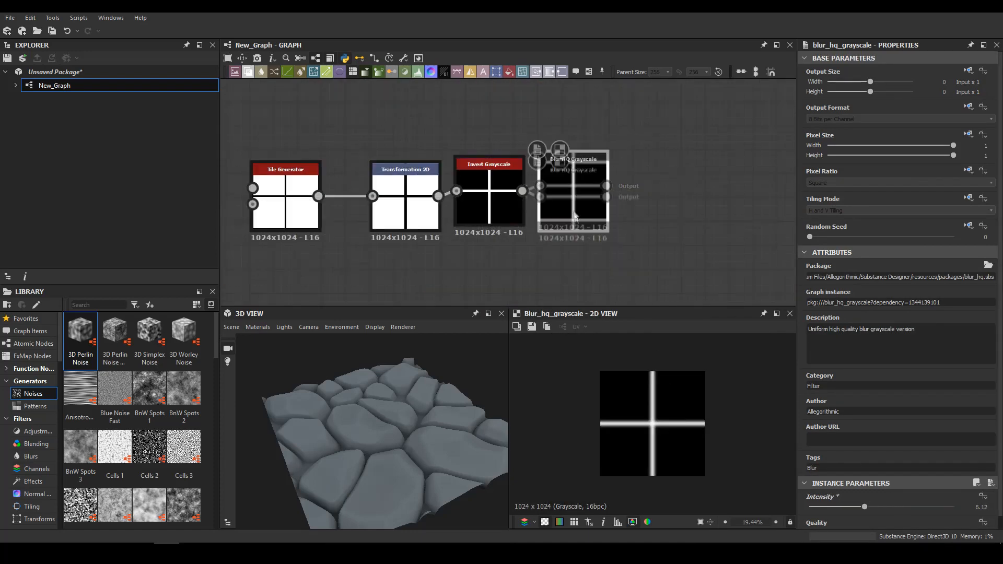
Add a second Tile Generator above the cross chain and set its pattern to Ridged Bell
{"action": "middle_click_drag", "start_coordinate": [473, 202], "coordinate": [557, 267]}
{"action": "key", "text": "space"}
{"action": "type", "text": "tile"}
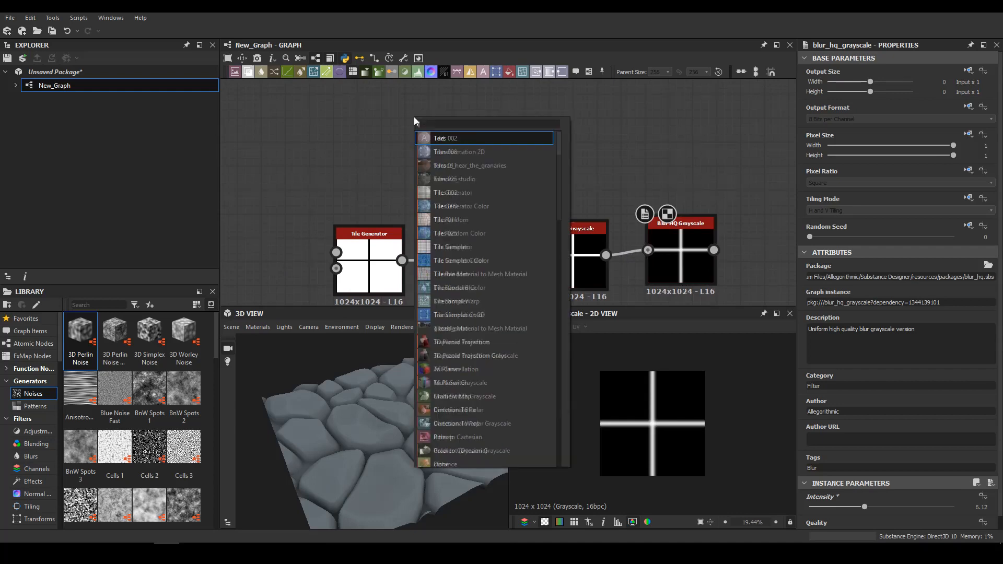
{"action": "left_click", "coordinate": [460, 197]}
{"action": "scroll", "coordinate": [839, 418], "scroll_direction": "down", "scroll_amount": 5}
{"action": "left_click", "coordinate": [839, 445]}
{"action": "left_click", "coordinate": [838, 454]}
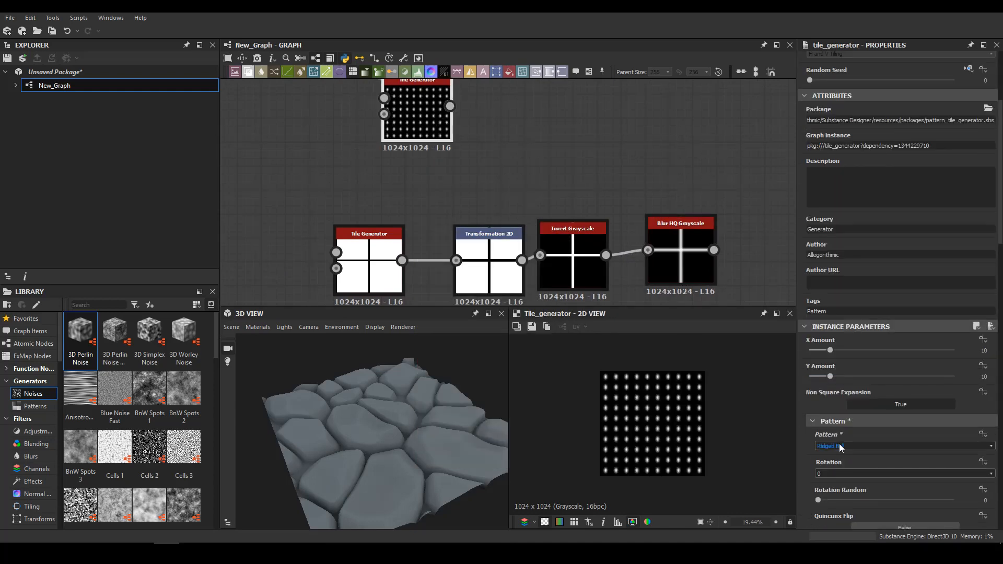
Set the second Tile Generator's scale to 0.54, rotation to 45 degrees, X Amount to 14 and Y Amount to 8
{"action": "scroll", "coordinate": [839, 465], "scroll_direction": "down", "scroll_amount": 12}
{"action": "scroll", "coordinate": [837, 475], "scroll_direction": "up", "scroll_amount": 15}
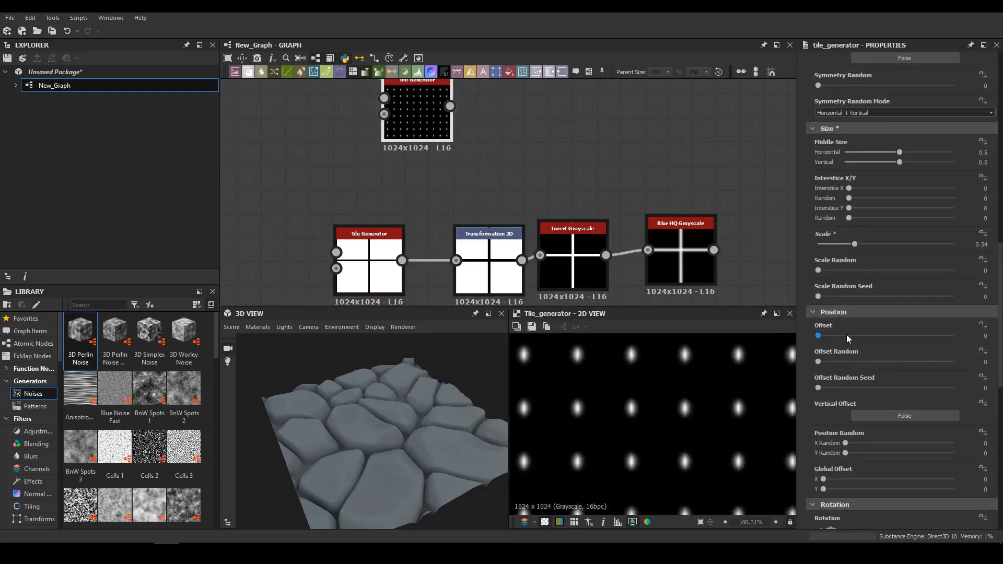
{"action": "scroll", "coordinate": [862, 282], "scroll_direction": "down", "scroll_amount": 8}
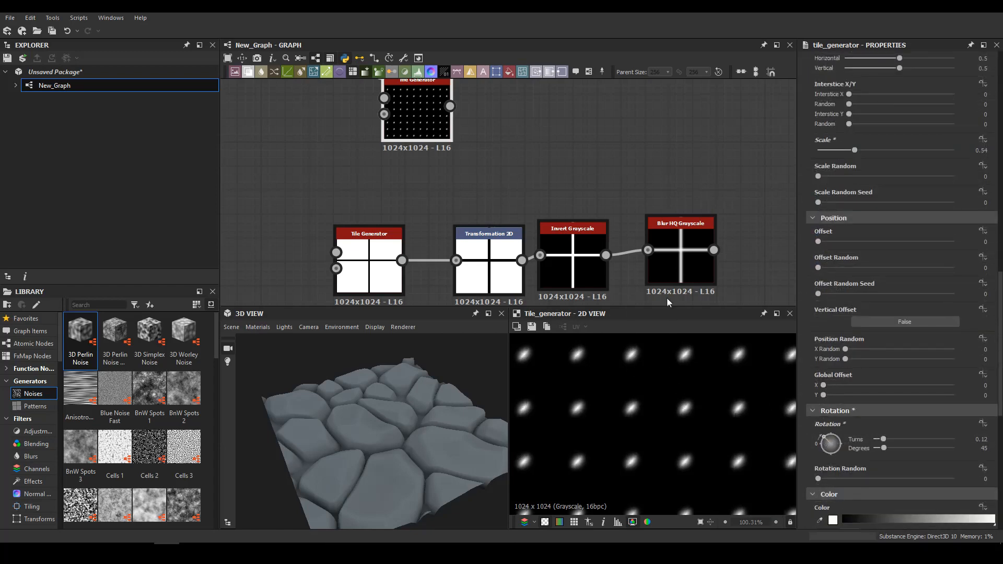
{"action": "scroll", "coordinate": [752, 448], "scroll_direction": "down", "scroll_amount": 5}
{"action": "scroll", "coordinate": [869, 313], "scroll_direction": "up", "scroll_amount": 8}
{"action": "scroll", "coordinate": [653, 439], "scroll_direction": "up", "scroll_amount": 2}
{"action": "scroll", "coordinate": [666, 455], "scroll_direction": "down", "scroll_amount": 2}
Add a Shape above the second Tile Generator and shrink its Y size to a thin horizontal line
{"action": "middle_click_drag", "start_coordinate": [503, 189], "coordinate": [515, 309]}
{"action": "left_click", "coordinate": [429, 141]}
{"action": "key", "text": "space"}
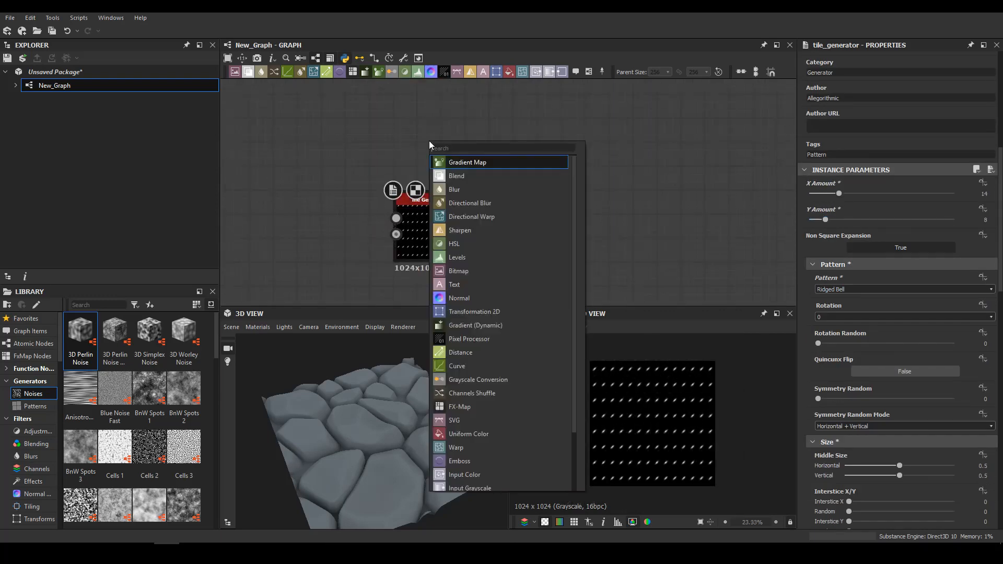
{"action": "type", "text": "shape"}
{"action": "key", "text": "Return"}
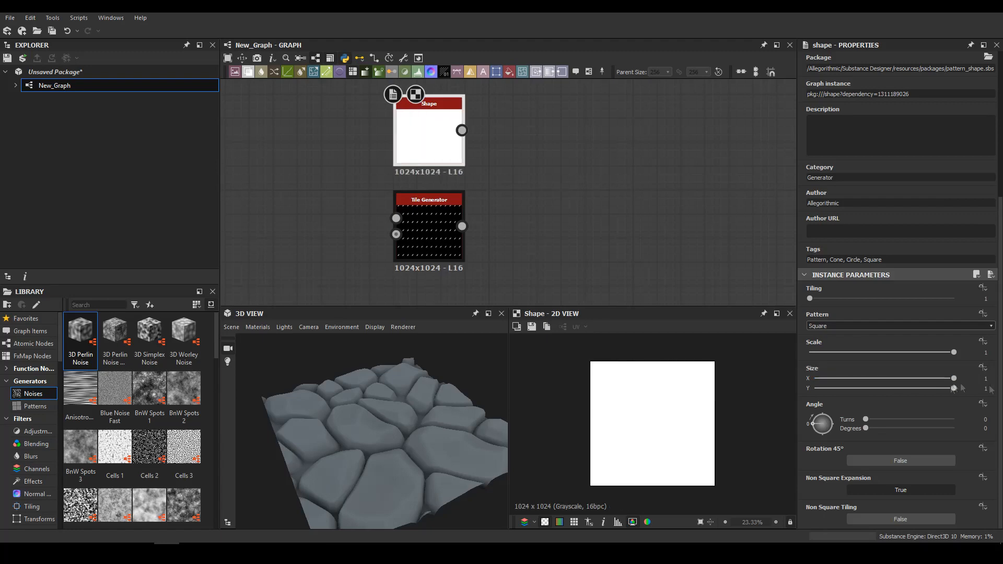
{"action": "left_click_drag", "start_coordinate": [954, 388], "coordinate": [816, 388]}
Feed the thin Shape into a Blur HQ Grayscale and lower its intensity for a slight softening
{"action": "key", "text": "space"}
{"action": "left_click", "coordinate": [482, 241]}
{"action": "left_click_drag", "start_coordinate": [900, 495], "coordinate": [828, 494]}
Blend the second Tile Generator as foreground over the blurred line as background in Max (Lighten) mode
{"action": "key", "text": "space"}
{"action": "left_click", "coordinate": [545, 161]}
{"action": "left_click_drag", "start_coordinate": [675, 132], "coordinate": [700, 228]}
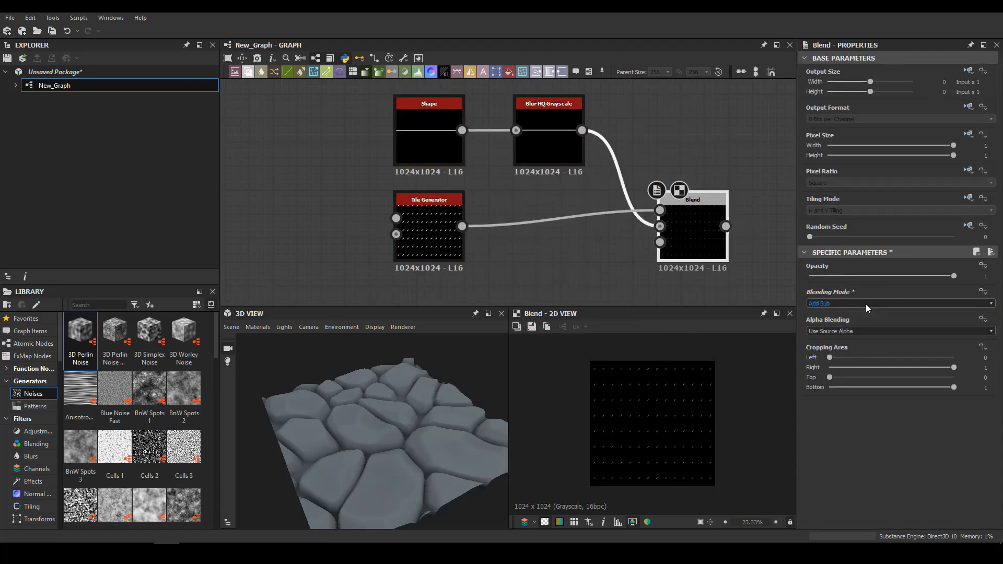
{"action": "scroll", "coordinate": [670, 430], "scroll_direction": "up", "scroll_amount": 4}
Insert a Transformation 2D between the second Tile Generator and the Blend, and preview the Blend
{"action": "left_click_drag", "start_coordinate": [432, 235], "coordinate": [384, 235]}
{"action": "left_click", "coordinate": [502, 222]}
{"action": "key", "text": "space"}
{"action": "type", "text": "tra"}
{"action": "key", "text": "Return"}
{"action": "double_click", "coordinate": [703, 248]}
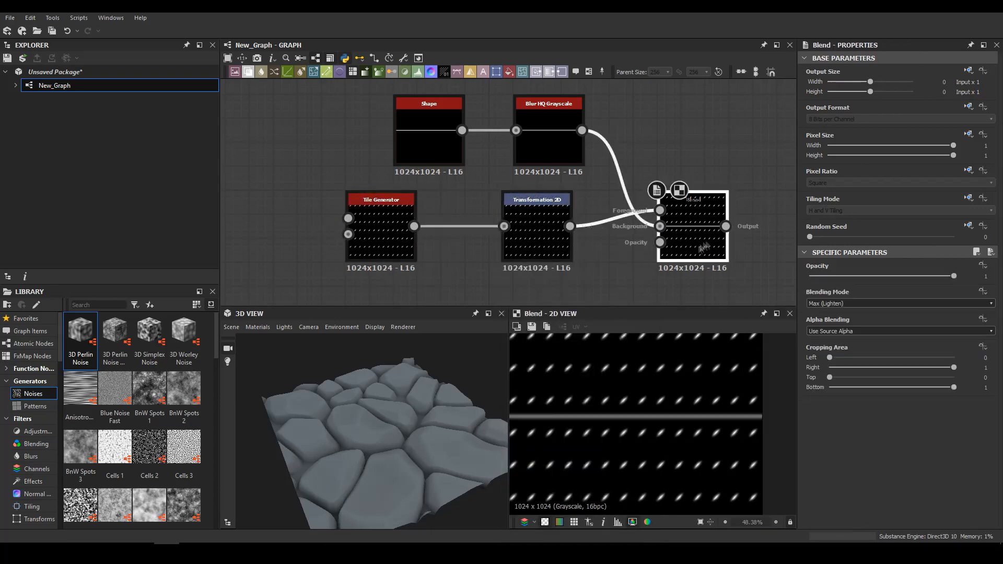
Set the Transformation 2D's Y offset to 0.06 so one row of dashes lies on the line
{"action": "left_click", "coordinate": [539, 236]}
{"action": "scroll", "coordinate": [703, 417], "scroll_direction": "up", "scroll_amount": 6}
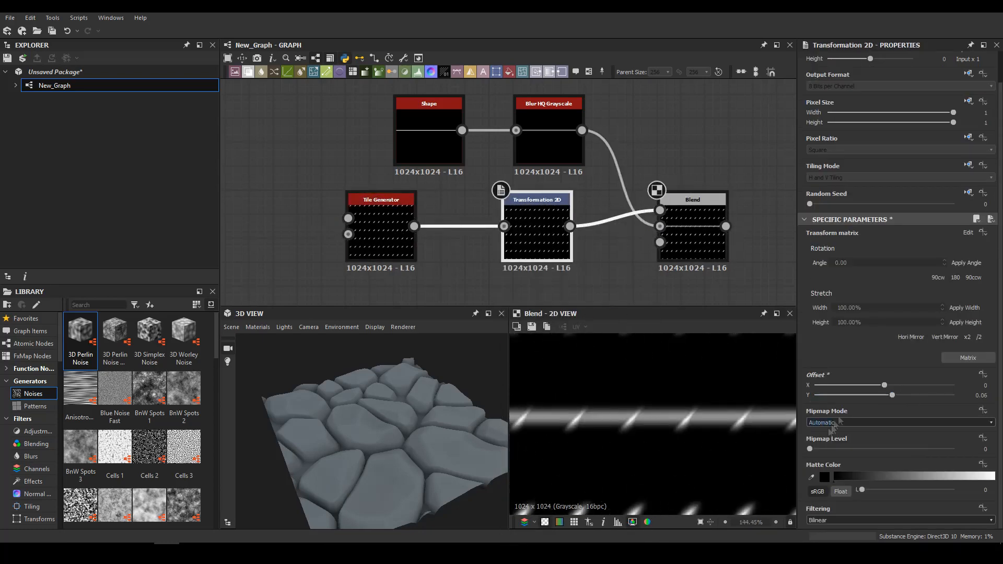
{"action": "left_click_drag", "start_coordinate": [894, 396], "coordinate": [893, 396]}
{"action": "scroll", "coordinate": [665, 410], "scroll_direction": "down", "scroll_amount": 8}
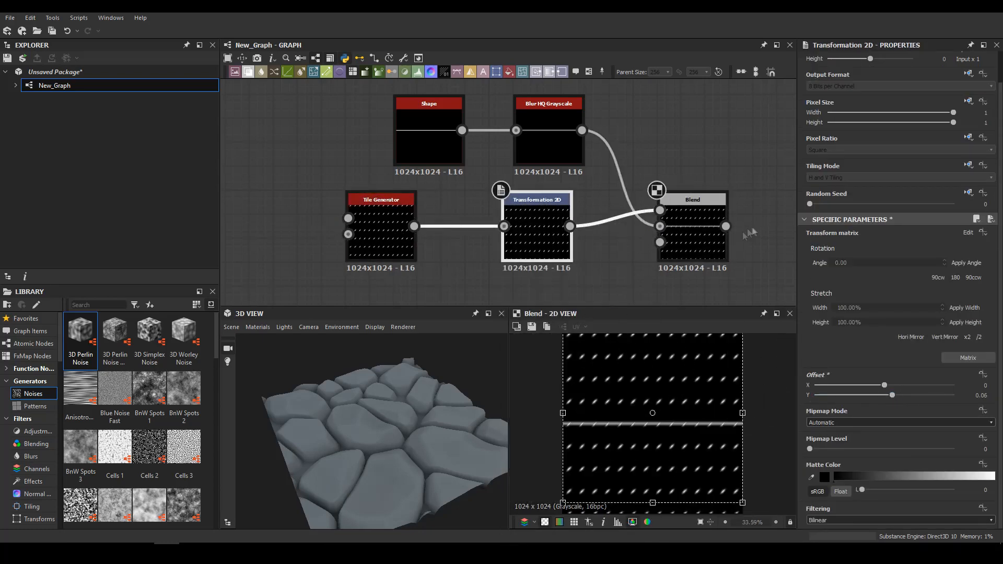
Add a second Blend after the line-and-dashes Blend and swap its inputs so that result is the foreground
{"action": "middle_click_drag", "start_coordinate": [746, 229], "coordinate": [569, 217]}
{"action": "left_click", "coordinate": [530, 199]}
{"action": "key", "text": "space"}
{"action": "key", "text": "Return"}
{"action": "key", "text": "x"}
Duplicate the thin Shape, adjust its Y size, and connect it to the new Blend's opacity as a mask
{"action": "left_click", "coordinate": [248, 127]}
{"action": "key", "text": "ctrl+c"}
{"action": "key", "text": "ctrl+v"}
{"action": "left_click_drag", "start_coordinate": [510, 176], "coordinate": [522, 102]}
{"action": "double_click", "coordinate": [522, 102]}
{"action": "scroll", "coordinate": [865, 343], "scroll_direction": "down", "scroll_amount": 4}
{"action": "left_click_drag", "start_coordinate": [822, 389], "coordinate": [819, 389]}
{"action": "left_click_drag", "start_coordinate": [549, 118], "coordinate": [603, 230]}
{"action": "double_click", "coordinate": [644, 213]}
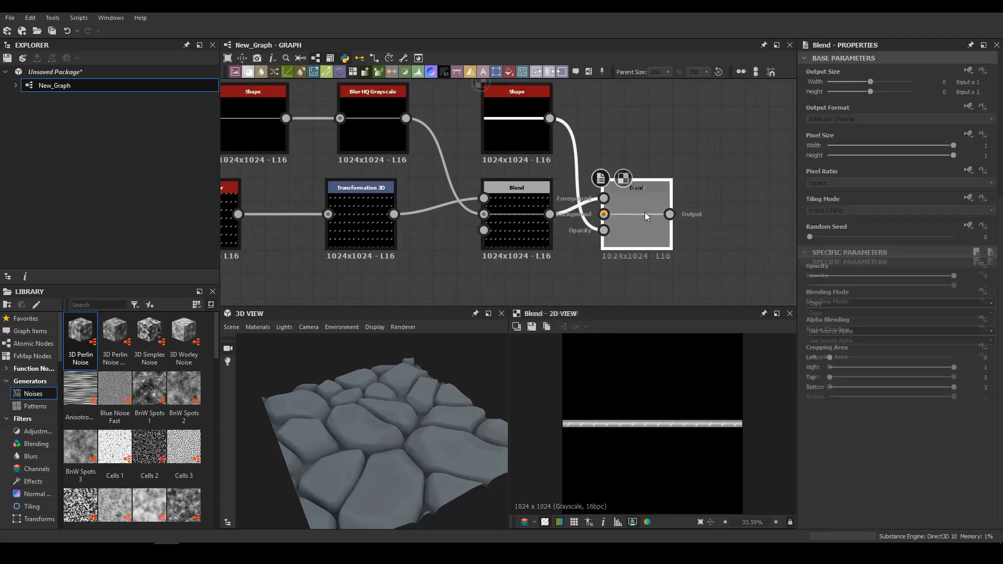
Feed the masked strip into a Transformation 2D placed above the chain and rotate it 90 degrees
{"action": "middle_click_drag", "start_coordinate": [669, 201], "coordinate": [522, 219]}
{"action": "key", "text": "space"}
{"action": "left_click", "coordinate": [562, 383]}
{"action": "left_click_drag", "start_coordinate": [611, 234], "coordinate": [611, 162]}
Blend the horizontal strip as foreground with the rotated strip as background in Max (Lighten) mode to form a cross
{"action": "key", "text": "space"}
{"action": "type", "text": "blend"}
{"action": "key", "text": "Return"}
{"action": "left_click_drag", "start_coordinate": [730, 162], "coordinate": [730, 233]}
{"action": "left_click_drag", "start_coordinate": [523, 232], "coordinate": [696, 217]}
{"action": "middle_click_drag", "start_coordinate": [703, 225], "coordinate": [521, 226]}
{"action": "scroll", "coordinate": [869, 304], "scroll_direction": "down", "scroll_amount": 4}
{"action": "scroll", "coordinate": [869, 304], "scroll_direction": "down", "scroll_amount": 1}
{"action": "scroll", "coordinate": [641, 417], "scroll_direction": "up", "scroll_amount": 8}
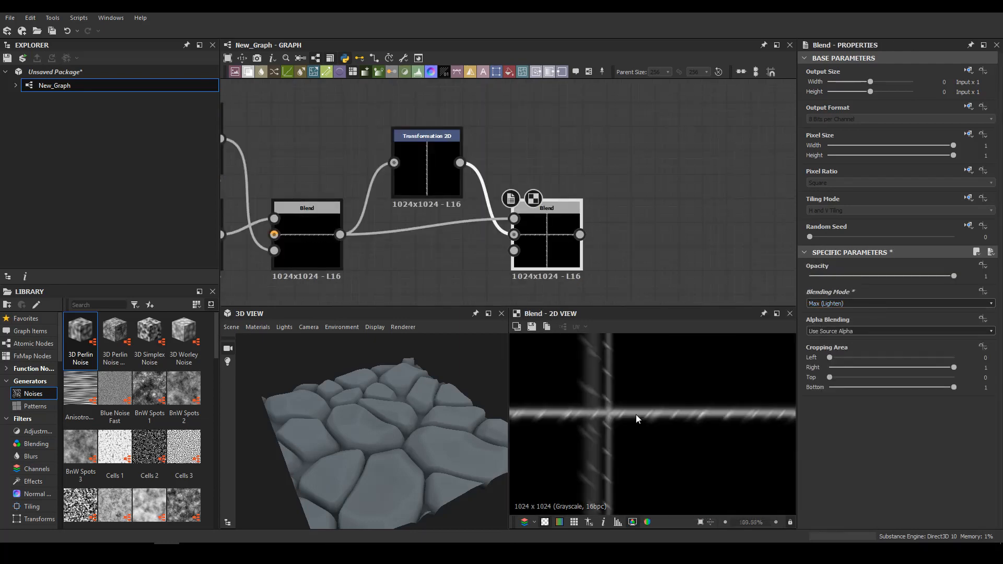
Add a Transformation 2D after the cross Blend and scale it so the cross repeats as a four-by-four grid
{"action": "scroll", "coordinate": [635, 417], "scroll_direction": "down", "scroll_amount": 8}
{"action": "key", "text": "space"}
{"action": "left_click", "coordinate": [599, 392]}
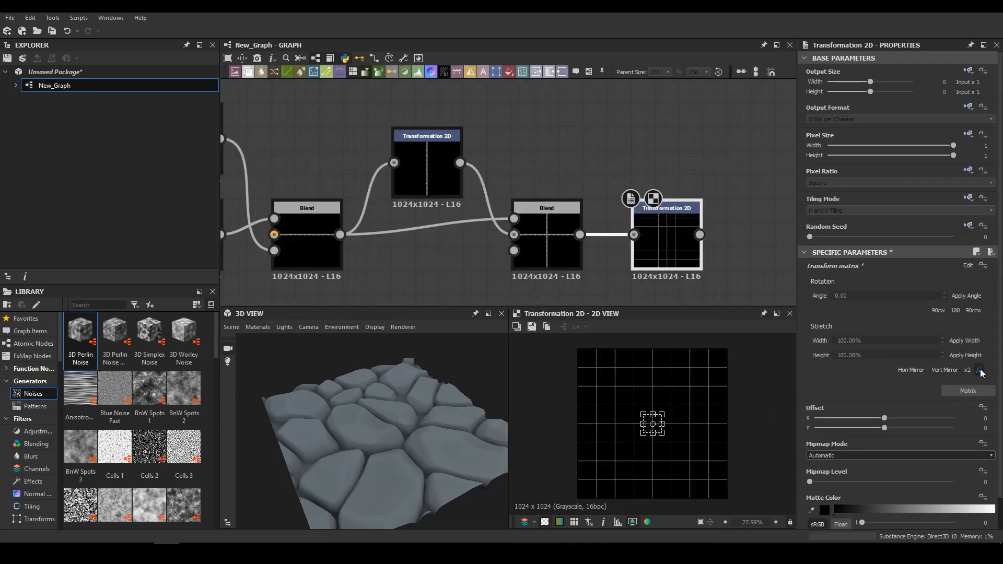
{"action": "scroll", "coordinate": [423, 209], "scroll_direction": "down", "scroll_amount": 5}
{"action": "middle_click_drag", "start_coordinate": [423, 285], "coordinate": [387, 183]}
{"action": "scroll", "coordinate": [389, 186], "scroll_direction": "down", "scroll_amount": 2}
{"action": "left_click", "coordinate": [470, 204]}
{"action": "scroll", "coordinate": [505, 197], "scroll_direction": "up", "scroll_amount": 2}
{"action": "left_click", "coordinate": [968, 371]}
Insert a Blend into the main chain ahead of the outputs, with the seam grid as foreground in Max (Lighten) mode
{"action": "scroll", "coordinate": [504, 267], "scroll_direction": "down", "scroll_amount": 2}
{"action": "middle_click_drag", "start_coordinate": [503, 271], "coordinate": [528, 185]}
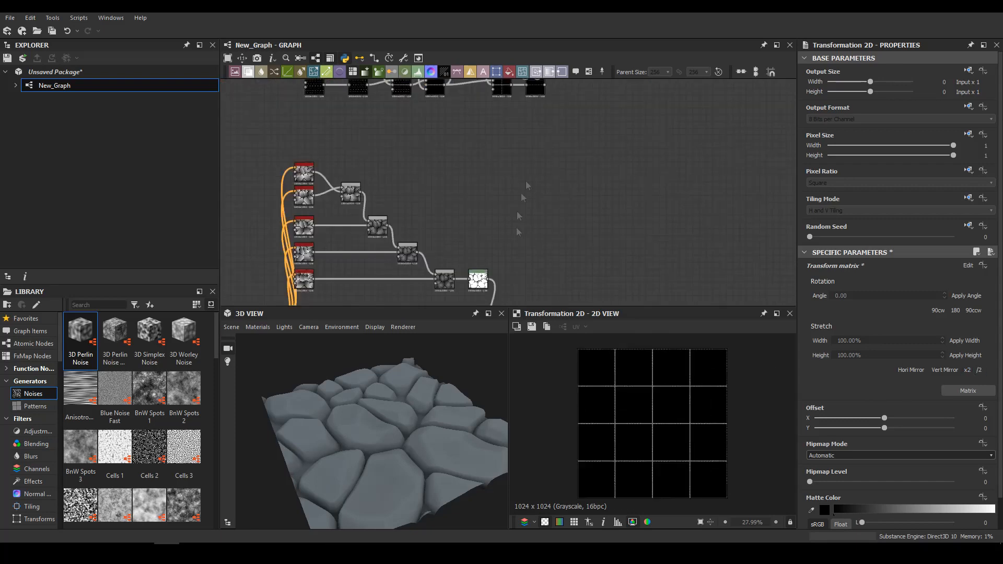
{"action": "scroll", "coordinate": [528, 180], "scroll_direction": "down", "scroll_amount": 4}
{"action": "left_click_drag", "start_coordinate": [412, 92], "coordinate": [649, 201]}
{"action": "scroll", "coordinate": [648, 235], "scroll_direction": "up", "scroll_amount": 4}
{"action": "left_click", "coordinate": [520, 250]}
{"action": "key", "text": "space"}
{"action": "type", "text": "blend"}
{"action": "key", "text": "Return"}
{"action": "left_click_drag", "start_coordinate": [526, 255], "coordinate": [516, 107]}
{"action": "left_click", "coordinate": [845, 304]}
Insert a Levels between the seam grid and the main-chain Blend and lower its white output level
{"action": "left_click", "coordinate": [524, 171]}
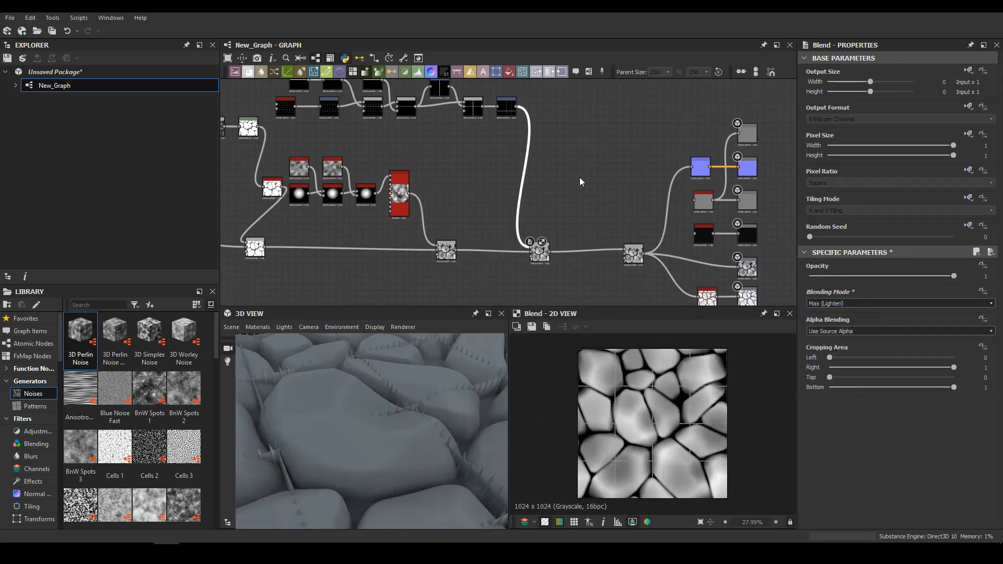
{"action": "key", "text": "space"}
{"action": "type", "text": "levels"}
{"action": "key", "text": "Return"}
{"action": "left_click_drag", "start_coordinate": [986, 389], "coordinate": [956, 389]}
{"action": "scroll", "coordinate": [566, 217], "scroll_direction": "down", "scroll_amount": 4}
{"action": "scroll", "coordinate": [515, 183], "scroll_direction": "up", "scroll_amount": 8}
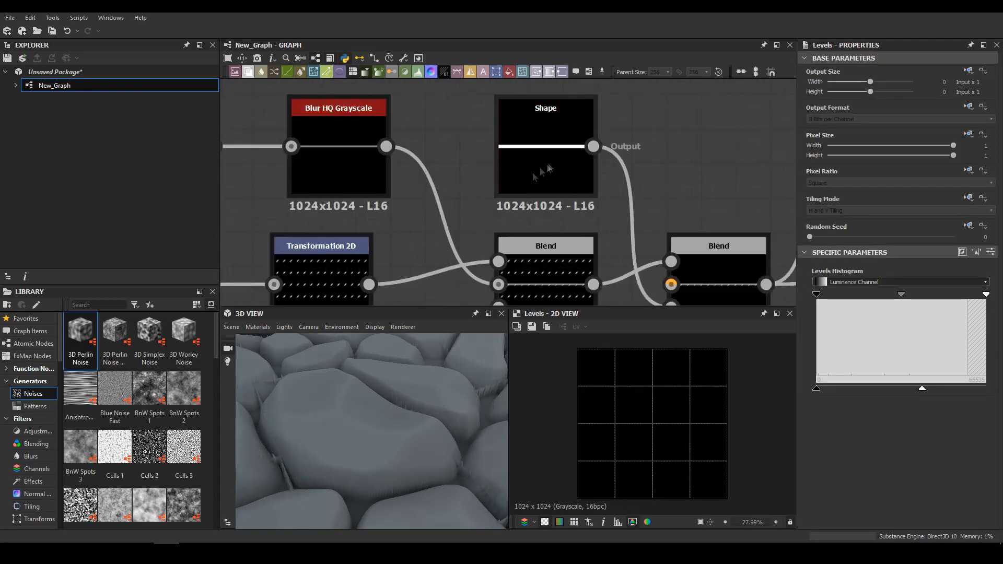
Lower the dash Tile Generator's colour luminance to 187
{"action": "middle_click_drag", "start_coordinate": [514, 184], "coordinate": [360, 100]}
{"action": "scroll", "coordinate": [408, 209], "scroll_direction": "down", "scroll_amount": 6}
{"action": "scroll", "coordinate": [319, 214], "scroll_direction": "up", "scroll_amount": 6}
{"action": "left_click", "coordinate": [320, 219]}
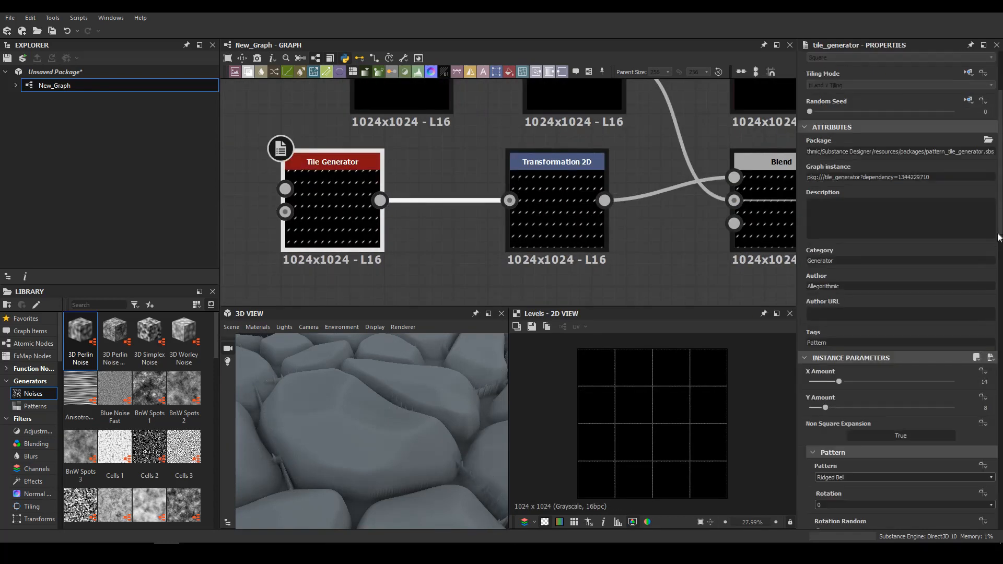
{"action": "scroll", "coordinate": [944, 242], "scroll_direction": "down", "scroll_amount": 10}
{"action": "left_click_drag", "start_coordinate": [924, 203], "coordinate": [918, 202]}
{"action": "middle_click_drag", "start_coordinate": [790, 218], "coordinate": [372, 221]}
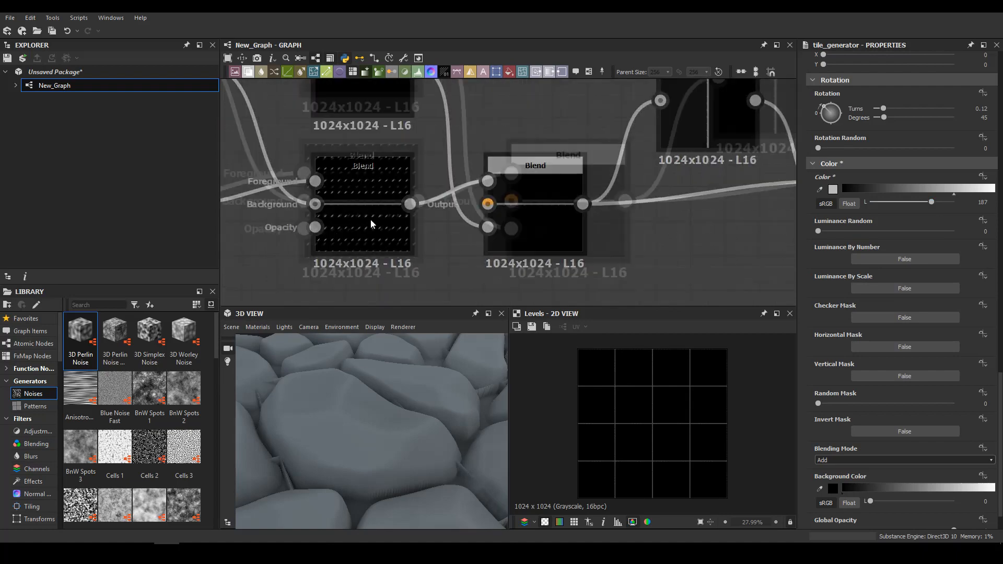
Examine the seam Blend result, the dash Tile Generator feeding it and the seams on the 3D surface
{"action": "scroll", "coordinate": [371, 221], "scroll_direction": "up", "scroll_amount": 4}
{"action": "double_click", "coordinate": [371, 221]}
{"action": "scroll", "coordinate": [674, 418], "scroll_direction": "up", "scroll_amount": 10}
{"action": "middle_click_drag", "start_coordinate": [235, 239], "coordinate": [716, 236]}
{"action": "scroll", "coordinate": [616, 233], "scroll_direction": "down", "scroll_amount": 4}
{"action": "middle_click_drag", "start_coordinate": [308, 203], "coordinate": [415, 212]}
{"action": "left_click", "coordinate": [428, 219]}
{"action": "scroll", "coordinate": [985, 291], "scroll_direction": "down", "scroll_amount": 10}
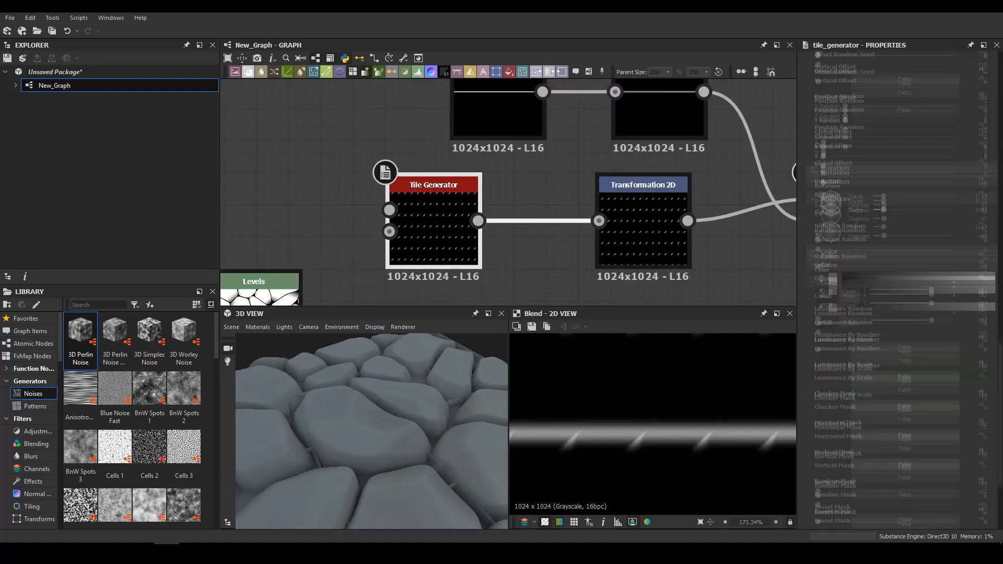
{"action": "left_click_drag", "start_coordinate": [393, 424], "coordinate": [461, 469]}
{"action": "scroll", "coordinate": [462, 469], "scroll_direction": "up", "scroll_amount": 3}
{"action": "scroll", "coordinate": [631, 190], "scroll_direction": "down", "scroll_amount": 10}
{"action": "scroll", "coordinate": [633, 189], "scroll_direction": "up", "scroll_amount": 5}
Lower the opacity of the Subtract Blend fed by the round-shape Tile Sampler
{"action": "middle_click_drag", "start_coordinate": [746, 199], "coordinate": [617, 218]}
{"action": "double_click", "coordinate": [660, 282]}
{"action": "left_click_drag", "start_coordinate": [839, 276], "coordinate": [830, 277]}
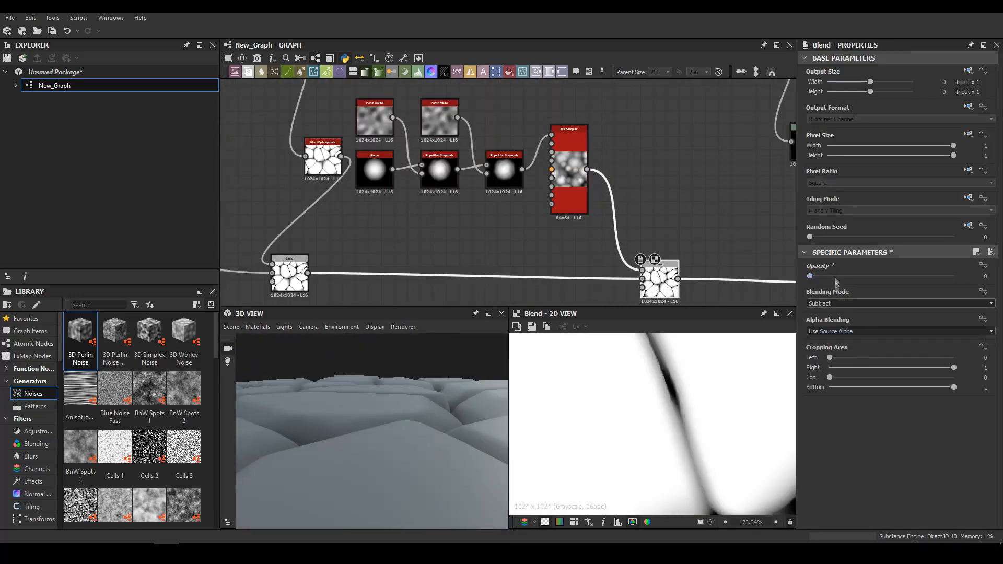
Examine the Multiply Blend of the main stone chain and the nodes feeding it
{"action": "middle_click_drag", "start_coordinate": [337, 215], "coordinate": [521, 176]}
{"action": "double_click", "coordinate": [477, 232]}
{"action": "middle_click_drag", "start_coordinate": [282, 209], "coordinate": [592, 220]}
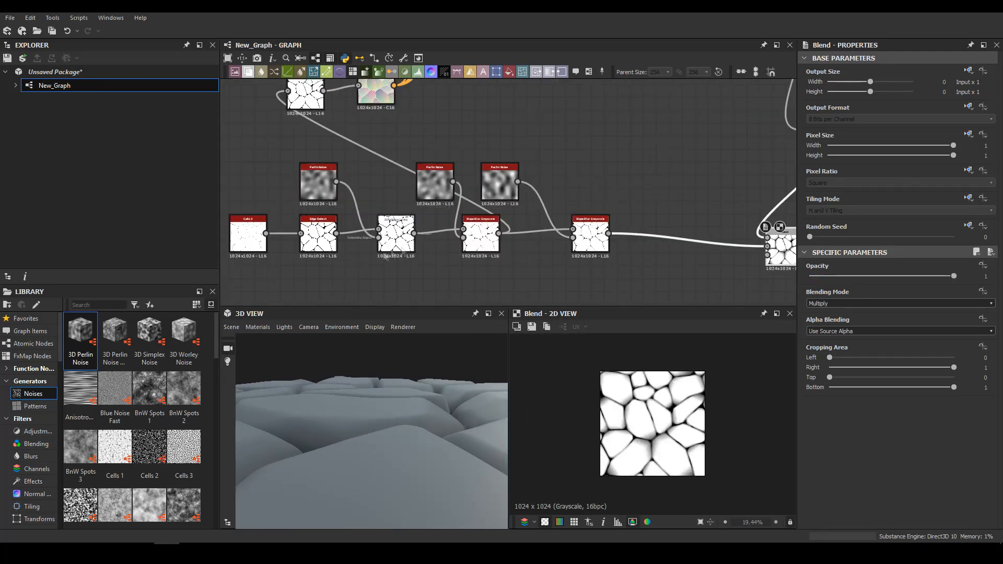
{"action": "scroll", "coordinate": [373, 272], "scroll_direction": "up", "scroll_amount": 4}
{"action": "double_click", "coordinate": [601, 186]}
{"action": "middle_click_drag", "start_coordinate": [679, 172], "coordinate": [377, 205]}
{"action": "double_click", "coordinate": [525, 222]}
{"action": "scroll", "coordinate": [658, 436], "scroll_direction": "up", "scroll_amount": 5}
{"action": "scroll", "coordinate": [658, 436], "scroll_direction": "up", "scroll_amount": 3}
{"action": "middle_click_drag", "start_coordinate": [657, 284], "coordinate": [496, 195]}
{"action": "scroll", "coordinate": [904, 460], "scroll_direction": "down", "scroll_amount": 3}
Set the intensity of the Blur HQ Grayscale feeding the Multiply Blend to 2.77
{"action": "mouse_move", "coordinate": [814, 492]}
{"action": "left_mouse_down"}
{"action": "mouse_move", "coordinate": [831, 493]}
{"action": "mouse_move", "coordinate": [812, 493]}
{"action": "left_mouse_up"}
{"action": "left_click_drag", "start_coordinate": [397, 360], "coordinate": [374, 389]}
{"action": "middle_click_drag", "start_coordinate": [679, 172], "coordinate": [393, 227]}
{"action": "double_click", "coordinate": [481, 214]}
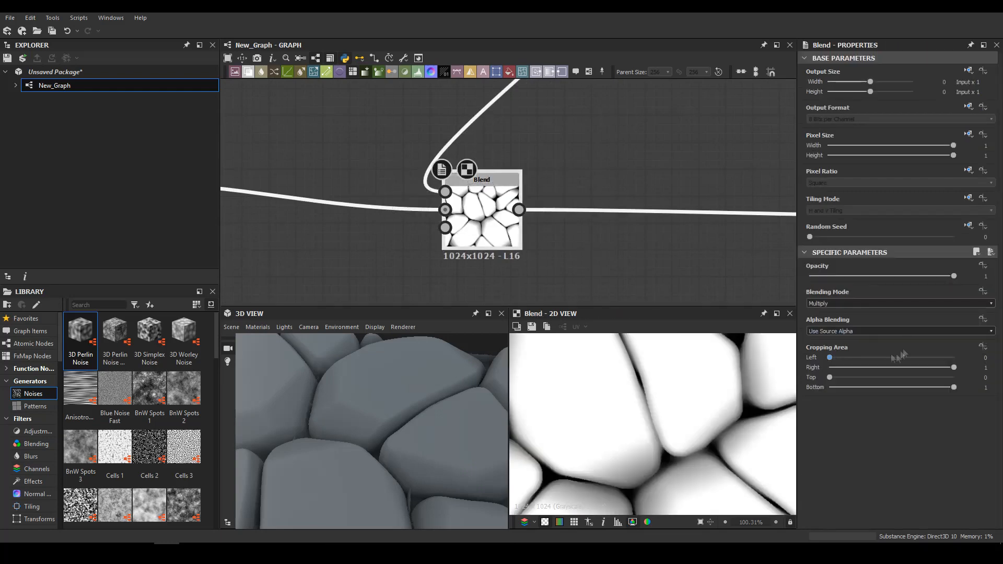
{"action": "scroll", "coordinate": [472, 298], "scroll_direction": "down", "scroll_amount": 4}
{"action": "double_click", "coordinate": [503, 167]}
{"action": "scroll", "coordinate": [888, 450], "scroll_direction": "down", "scroll_amount": 3}
{"action": "left_click_drag", "start_coordinate": [816, 494], "coordinate": [835, 497]}
{"action": "key", "text": "f"}
{"action": "left_click_drag", "start_coordinate": [413, 402], "coordinate": [421, 370]}
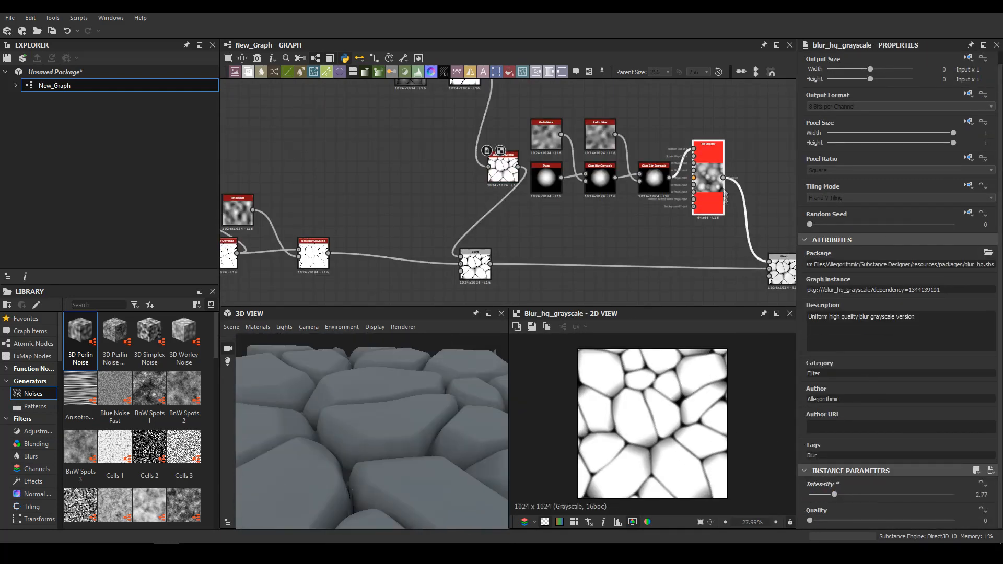
Try a x2 stretch on the Transformation 2D that repeats the seam cross
{"action": "middle_click_drag", "start_coordinate": [725, 194], "coordinate": [253, 303]}
{"action": "double_click", "coordinate": [439, 273]}
{"action": "double_click", "coordinate": [406, 155]}
{"action": "left_click", "coordinate": [967, 370]}
{"action": "scroll", "coordinate": [359, 213], "scroll_direction": "down", "scroll_amount": 4}
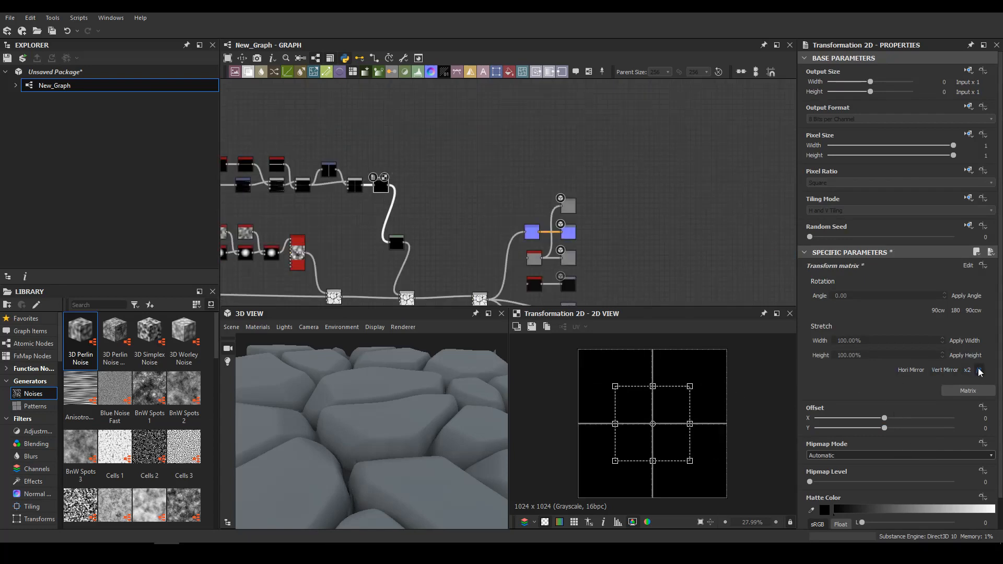
Raise the white output level of the seam grid's Levels to its maximum
{"action": "middle_click_drag", "start_coordinate": [417, 298], "coordinate": [401, 203]}
{"action": "double_click", "coordinate": [393, 203]}
{"action": "left_click", "coordinate": [384, 158]}
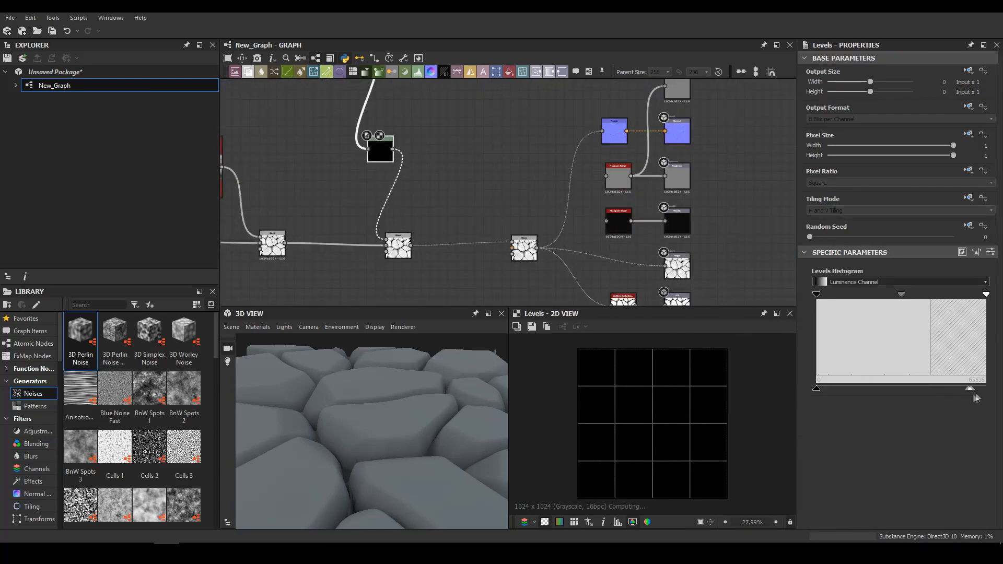
{"action": "left_click_drag", "start_coordinate": [444, 418], "coordinate": [543, 412]}
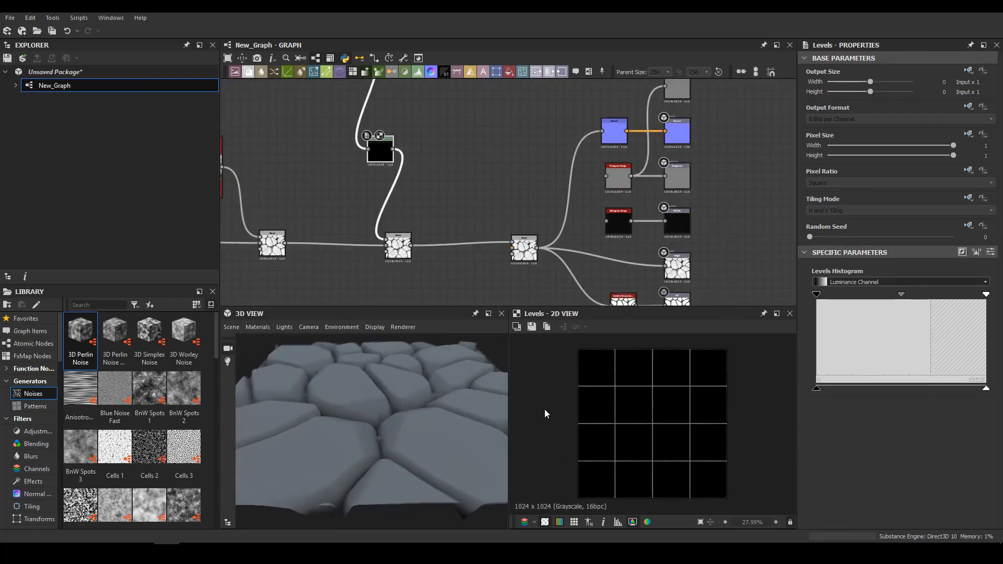
Readjust the opacity of the main chain's Subtract Blend and check the stone surface
{"action": "middle_click_drag", "start_coordinate": [405, 277], "coordinate": [512, 205]}
{"action": "scroll", "coordinate": [512, 205], "scroll_direction": "down", "scroll_amount": 3}
{"action": "double_click", "coordinate": [435, 186]}
{"action": "left_click_drag", "start_coordinate": [830, 276], "coordinate": [769, 246]}
{"action": "left_click_drag", "start_coordinate": [829, 283], "coordinate": [830, 283]}
{"action": "left_click_drag", "start_coordinate": [428, 413], "coordinate": [413, 471]}
Set the Edge Detect's edge width to 1 and its edge roundness to 11.38
{"action": "right_click_drag", "start_coordinate": [412, 471], "coordinate": [466, 241]}
{"action": "right_click", "coordinate": [386, 253]}
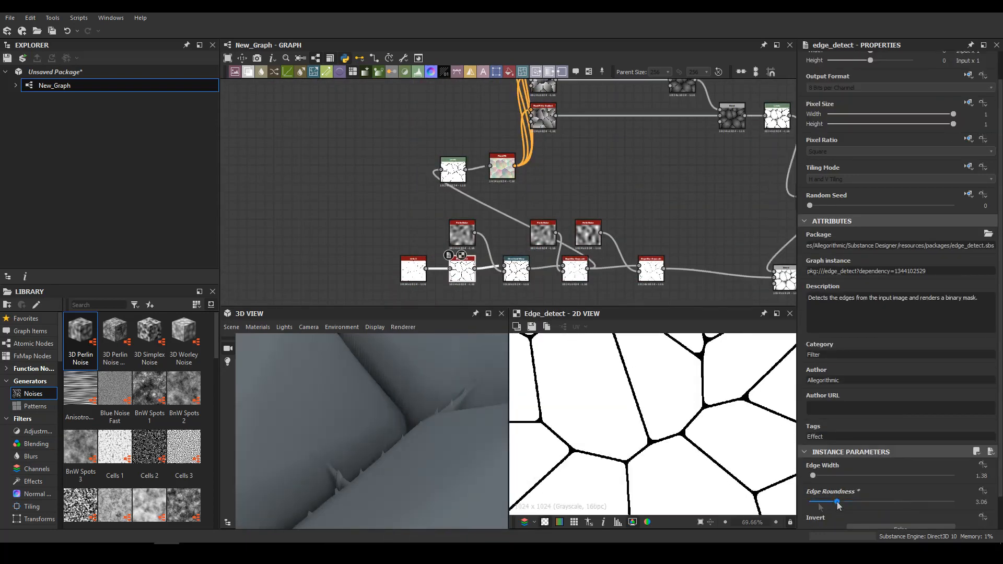
{"action": "left_click_drag", "start_coordinate": [838, 502], "coordinate": [955, 503]}
{"action": "left_click_drag", "start_coordinate": [386, 408], "coordinate": [433, 470]}
{"action": "scroll", "coordinate": [652, 424], "scroll_direction": "down", "scroll_amount": 5}
{"action": "scroll", "coordinate": [838, 477], "scroll_direction": "down", "scroll_amount": 2}
{"action": "mouse_move", "coordinate": [809, 521]}
{"action": "left_mouse_down"}
{"action": "mouse_move", "coordinate": [857, 521]}
{"action": "mouse_move", "coordinate": [809, 522]}
{"action": "left_mouse_up"}
{"action": "mouse_move", "coordinate": [813, 439]}
{"action": "left_mouse_down"}
{"action": "mouse_move", "coordinate": [858, 442]}
{"action": "mouse_move", "coordinate": [810, 439]}
{"action": "left_mouse_up"}
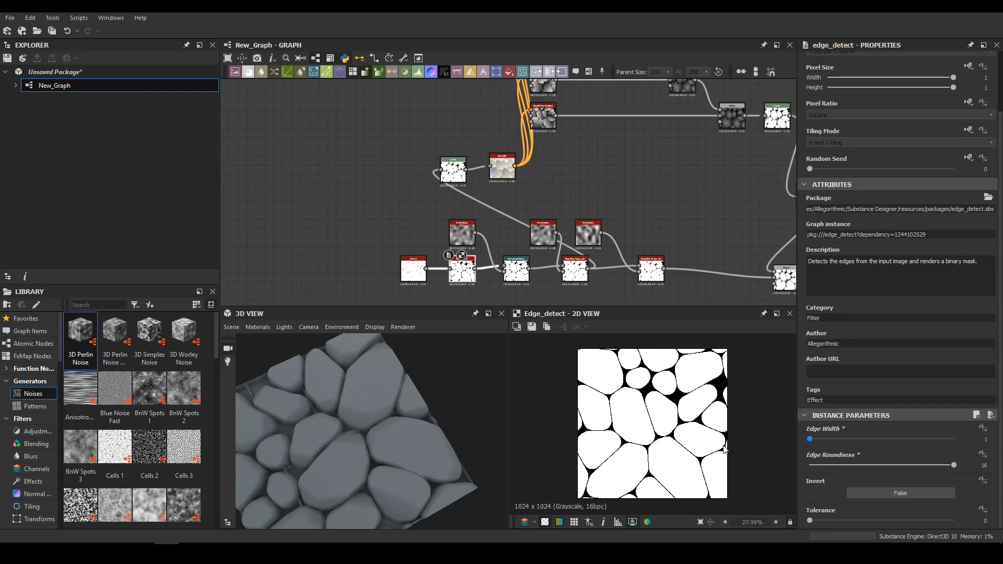
{"action": "left_click_drag", "start_coordinate": [954, 465], "coordinate": [915, 467]}
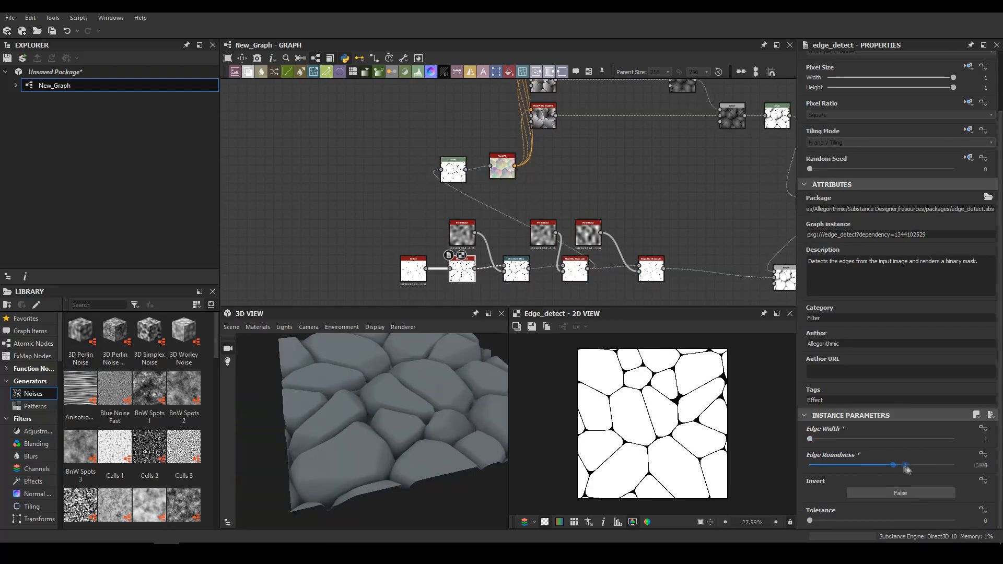
Add a Tile Sampler node below the main stone chain, near the Multiply Blend
{"action": "middle_click_drag", "start_coordinate": [644, 189], "coordinate": [472, 150]}
{"action": "key", "text": "space"}
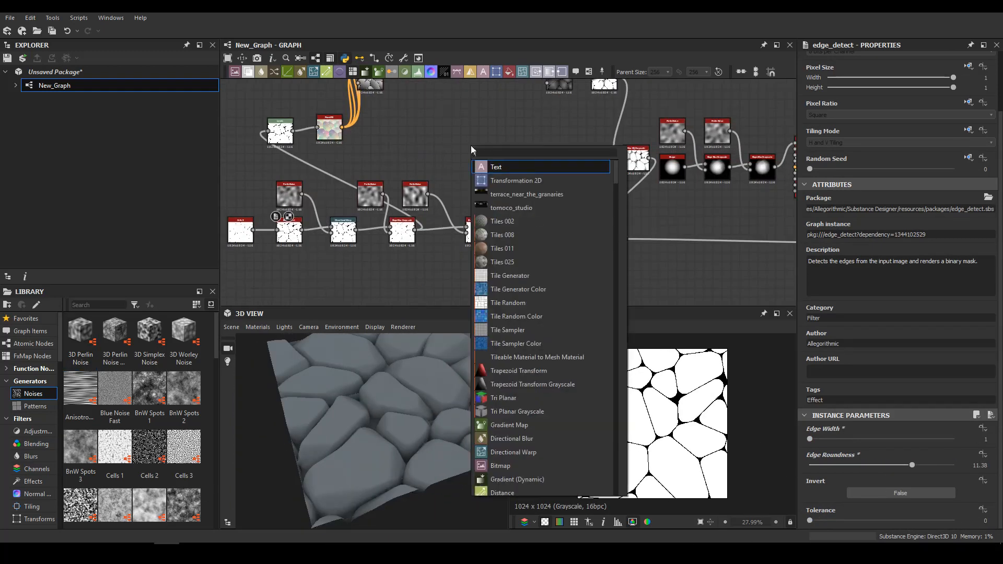
{"action": "left_click", "coordinate": [508, 275]}
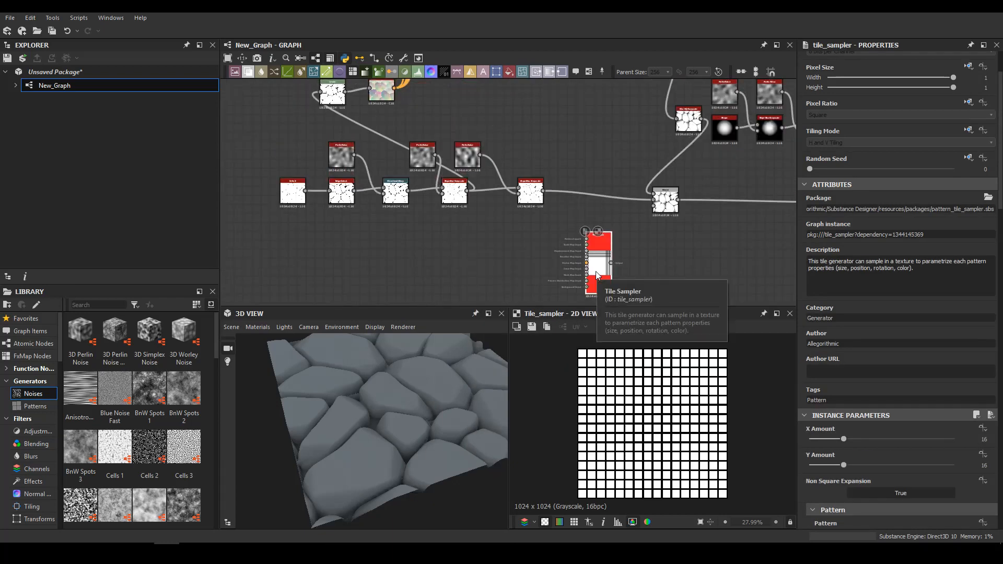
{"action": "scroll", "coordinate": [507, 271], "scroll_direction": "up", "scroll_amount": 2}
{"action": "scroll", "coordinate": [836, 442], "scroll_direction": "down", "scroll_amount": 3}
Set the new Tile Sampler to Paraboloid, X amount 28, Y amount 27, scale 1.95, scale random 0.46 and position random 3.14
{"action": "left_click", "coordinate": [838, 441]}
{"action": "left_click", "coordinate": [853, 471]}
{"action": "scroll", "coordinate": [854, 471], "scroll_direction": "down", "scroll_amount": 9}
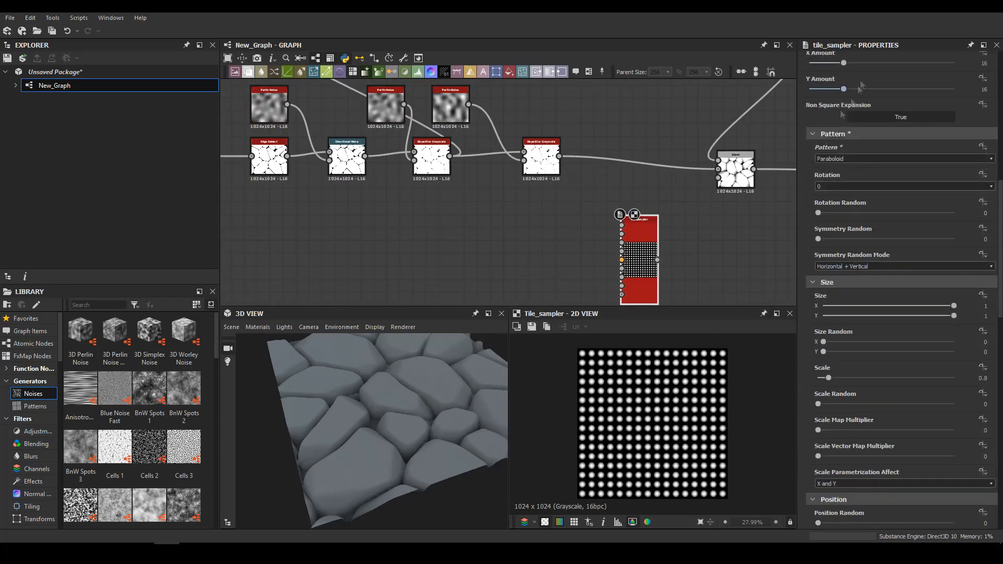
{"action": "scroll", "coordinate": [843, 401], "scroll_direction": "down", "scroll_amount": 10}
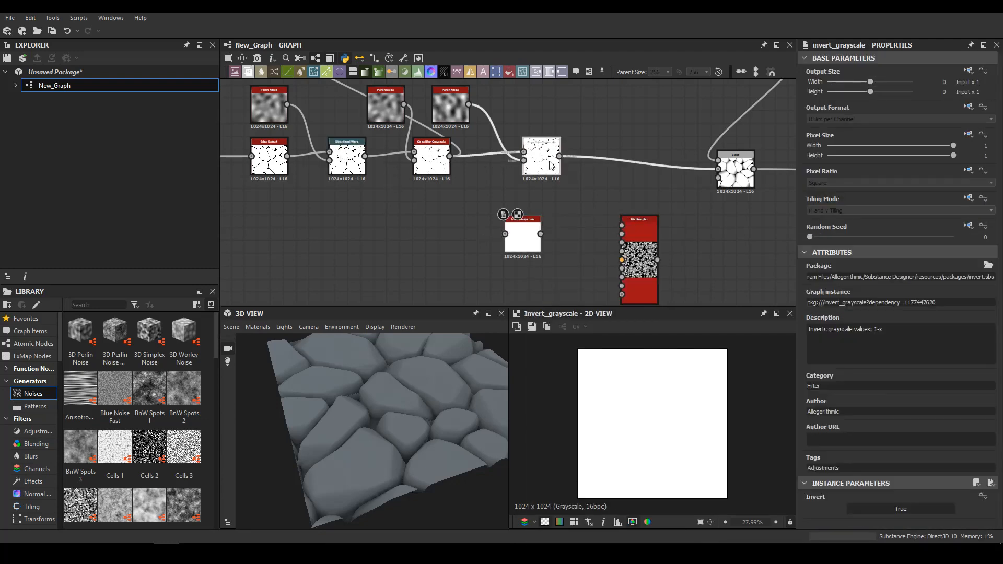
Connect the last Slope Blur to an Invert Grayscale and feed the inverted result into the new Tile Sampler's mask map input
{"action": "double_click", "coordinate": [551, 165]}
{"action": "middle_click_drag", "start_coordinate": [551, 165], "coordinate": [445, 161]}
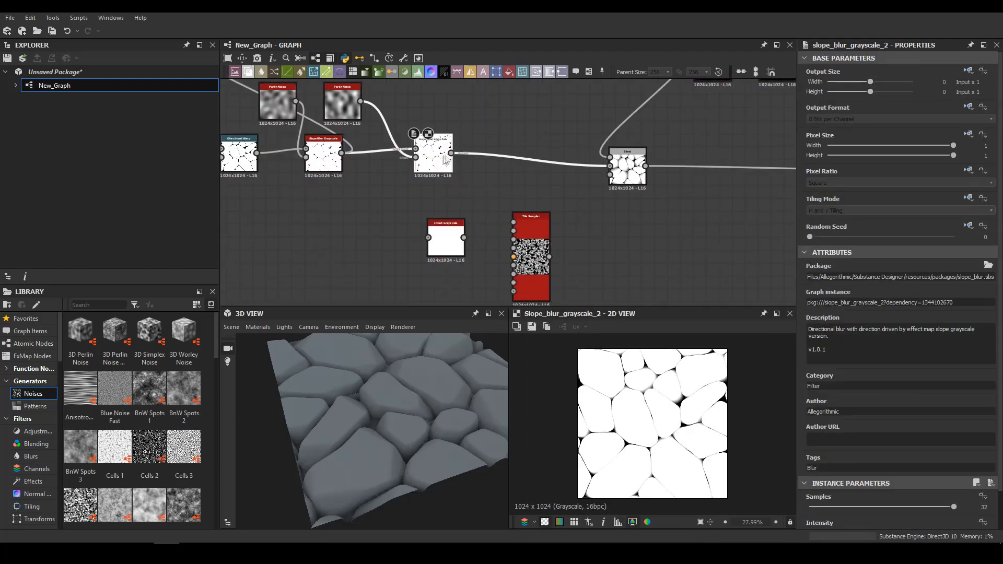
{"action": "left_click_drag", "start_coordinate": [450, 246], "coordinate": [504, 253]}
{"action": "double_click", "coordinate": [627, 170]}
{"action": "middle_click_drag", "start_coordinate": [544, 237], "coordinate": [545, 188]}
{"action": "left_click_drag", "start_coordinate": [267, 135], "coordinate": [491, 223]}
{"action": "middle_click_drag", "start_coordinate": [686, 251], "coordinate": [467, 205]}
Raise the masked Tile Sampler's scale and set its mask map threshold to 0.26
{"action": "double_click", "coordinate": [429, 196]}
{"action": "scroll", "coordinate": [881, 422], "scroll_direction": "down", "scroll_amount": 5}
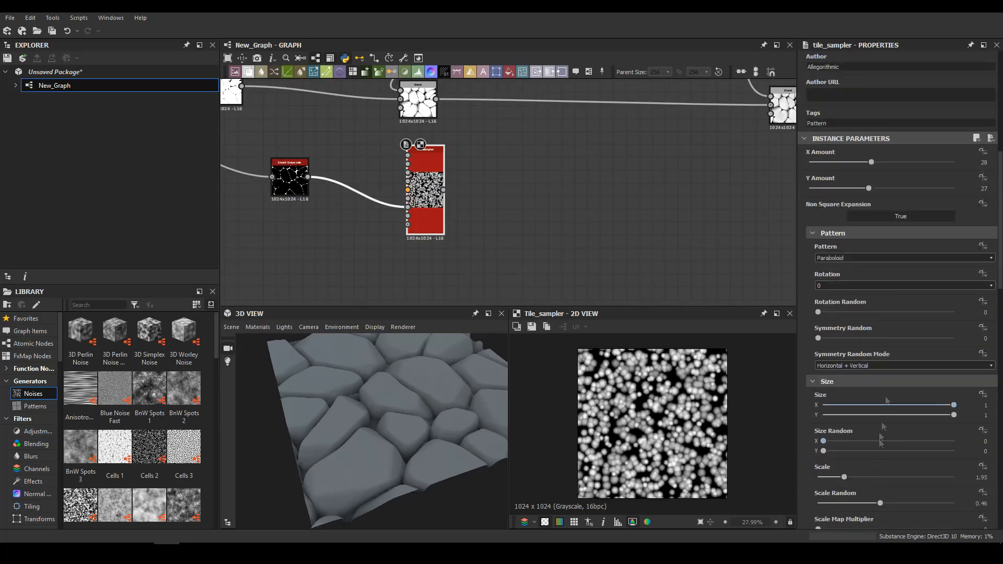
{"action": "left_click", "coordinate": [910, 162]}
{"action": "left_click", "coordinate": [910, 188]}
{"action": "scroll", "coordinate": [883, 334], "scroll_direction": "down", "scroll_amount": 4}
{"action": "left_click_drag", "start_coordinate": [844, 352], "coordinate": [894, 351]}
{"action": "scroll", "coordinate": [870, 463], "scroll_direction": "down", "scroll_amount": 20}
{"action": "left_click_drag", "start_coordinate": [818, 202], "coordinate": [853, 202]}
Increase the masked Tile Sampler's X and Y amounts to pack the pebbles more densely in the gaps
{"action": "scroll", "coordinate": [846, 356], "scroll_direction": "up", "scroll_amount": 20}
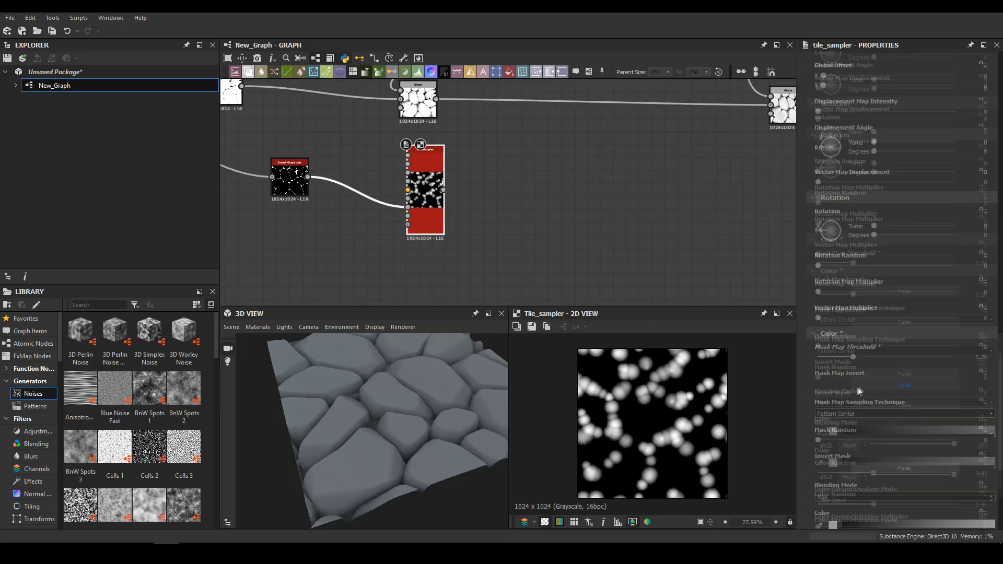
{"action": "scroll", "coordinate": [868, 228], "scroll_direction": "up", "scroll_amount": 9}
{"action": "left_click", "coordinate": [918, 287]}
{"action": "left_click", "coordinate": [918, 313]}
{"action": "scroll", "coordinate": [875, 384], "scroll_direction": "down", "scroll_amount": 20}
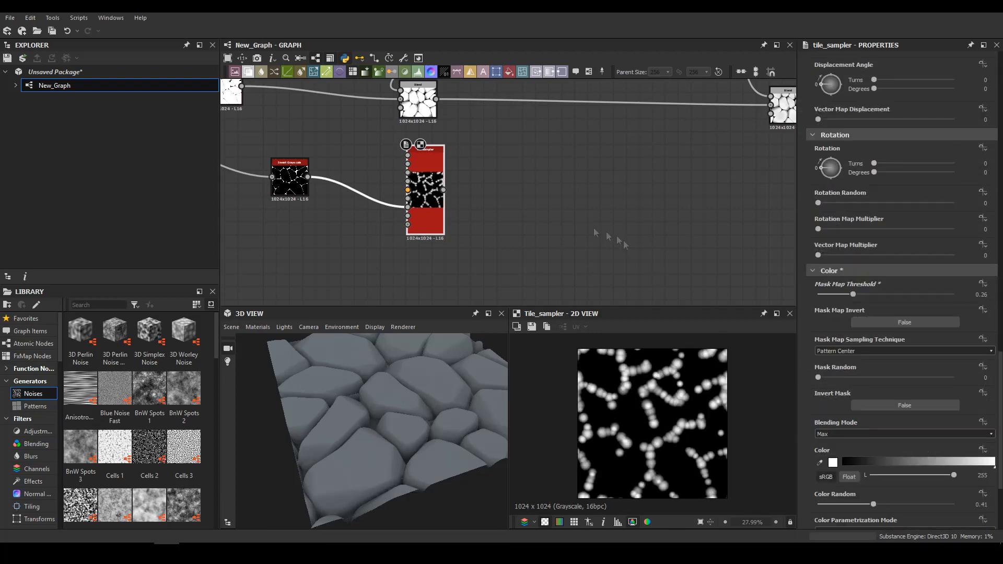
Add a Blend after the pebble Tile Sampler, with the sampler as its background
{"action": "key", "text": "space"}
{"action": "key", "text": "Down"}
{"action": "key", "text": "Return"}
{"action": "left_click_drag", "start_coordinate": [569, 192], "coordinate": [697, 190]}
{"action": "middle_click_drag", "start_coordinate": [602, 229], "coordinate": [380, 276]}
Add a Clouds 2 noise as the pebble Blend's foreground and set the blending mode to Multiply
{"action": "key", "text": "space"}
{"action": "type", "text": "cl"}
{"action": "key", "text": "Down"}
{"action": "key", "text": "Down"}
{"action": "key", "text": "Down"}
{"action": "key", "text": "Down"}
{"action": "key", "text": "Down"}
{"action": "key", "text": "Down"}
{"action": "key", "text": "Down"}
{"action": "key", "text": "Return"}
{"action": "left_click_drag", "start_coordinate": [403, 276], "coordinate": [458, 230]}
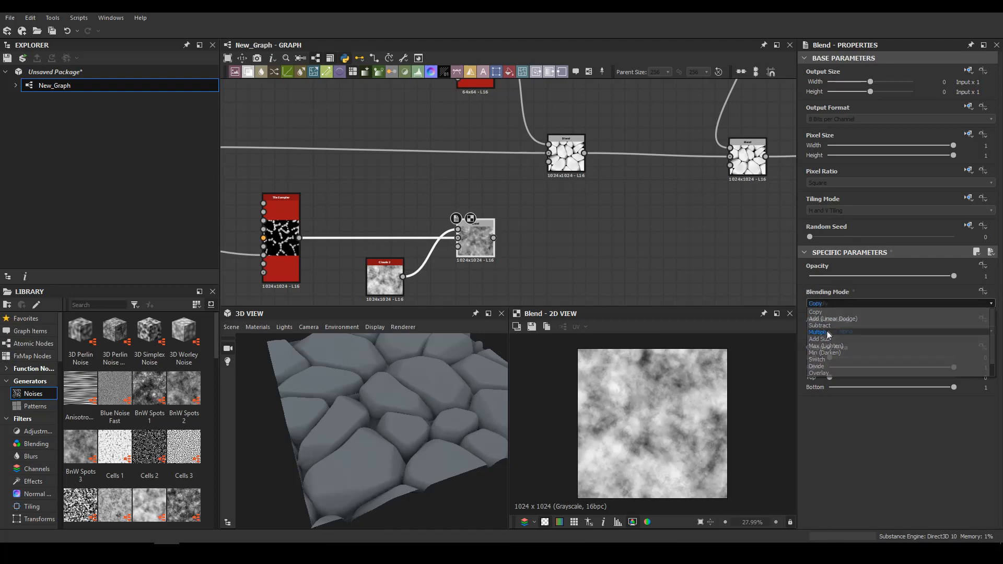
{"action": "left_click", "coordinate": [827, 333]}
Insert a Blend into the main chain with the cloud-multiplied pebbles as foreground, in Max (Lighten) mode
{"action": "scroll", "coordinate": [627, 204], "scroll_direction": "down", "scroll_amount": 2}
{"action": "middle_click_drag", "start_coordinate": [627, 204], "coordinate": [438, 192]}
{"action": "left_click", "coordinate": [574, 162]}
{"action": "key", "text": "space"}
{"action": "key", "text": "Down"}
{"action": "key", "text": "Return"}
{"action": "left_click_drag", "start_coordinate": [346, 218], "coordinate": [573, 157]}
{"action": "left_click", "coordinate": [849, 304]}
{"action": "left_click", "coordinate": [846, 341]}
{"action": "scroll", "coordinate": [399, 416], "scroll_direction": "up", "scroll_amount": 5}
{"action": "left_click_drag", "start_coordinate": [399, 417], "coordinate": [453, 354]}
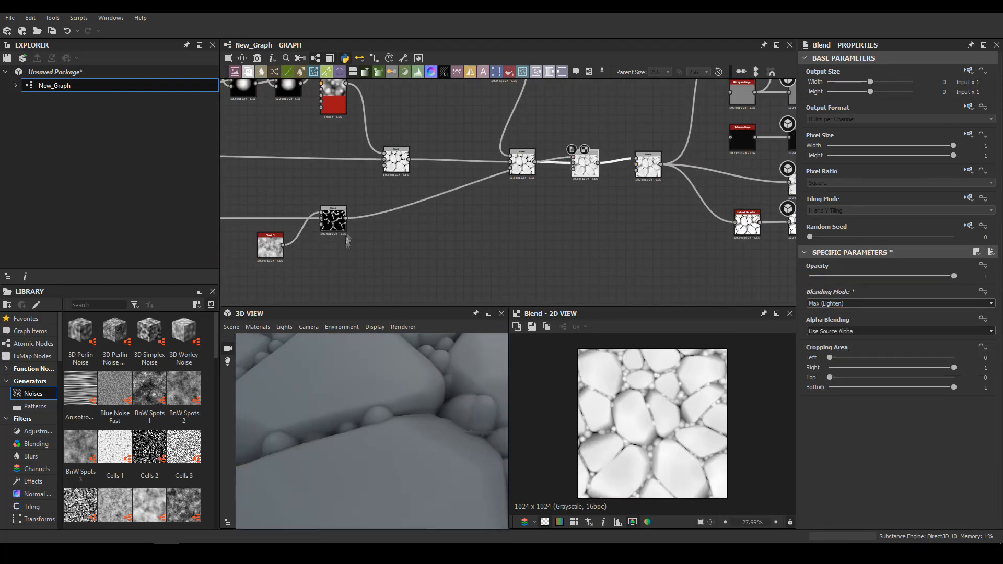
Insert a Blur HQ Grayscale between the pebble Tile Sampler and its Multiply Blend, with intensity 5.08
{"action": "middle_click_drag", "start_coordinate": [351, 254], "coordinate": [516, 253]}
{"action": "left_click_drag", "start_coordinate": [375, 213], "coordinate": [403, 213]}
{"action": "type", "text": "bl"}
{"action": "left_click", "coordinate": [448, 316]}
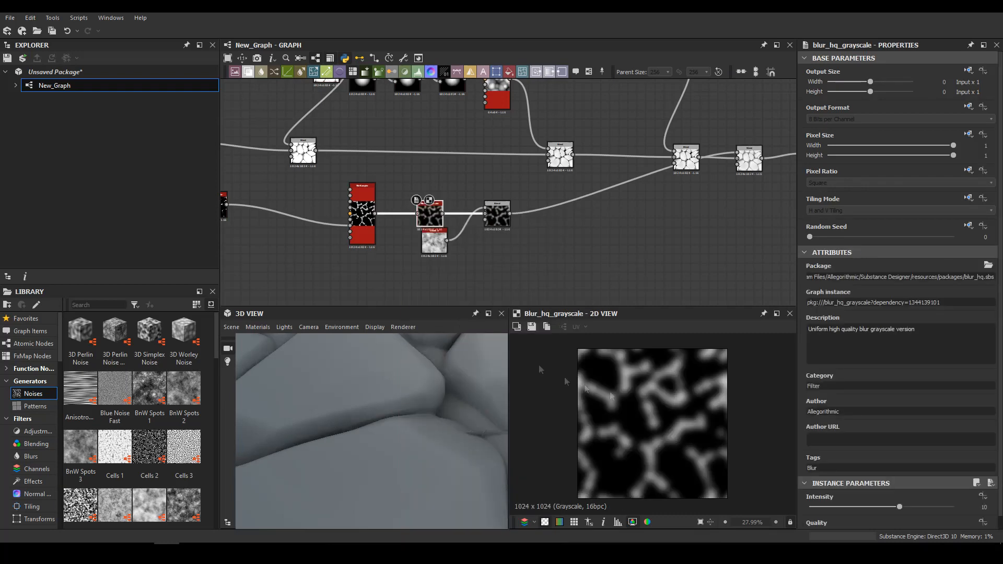
{"action": "left_click_drag", "start_coordinate": [399, 412], "coordinate": [341, 391]}
{"action": "scroll", "coordinate": [345, 392], "scroll_direction": "down", "scroll_amount": 5}
{"action": "scroll", "coordinate": [484, 272], "scroll_direction": "up", "scroll_amount": 4}
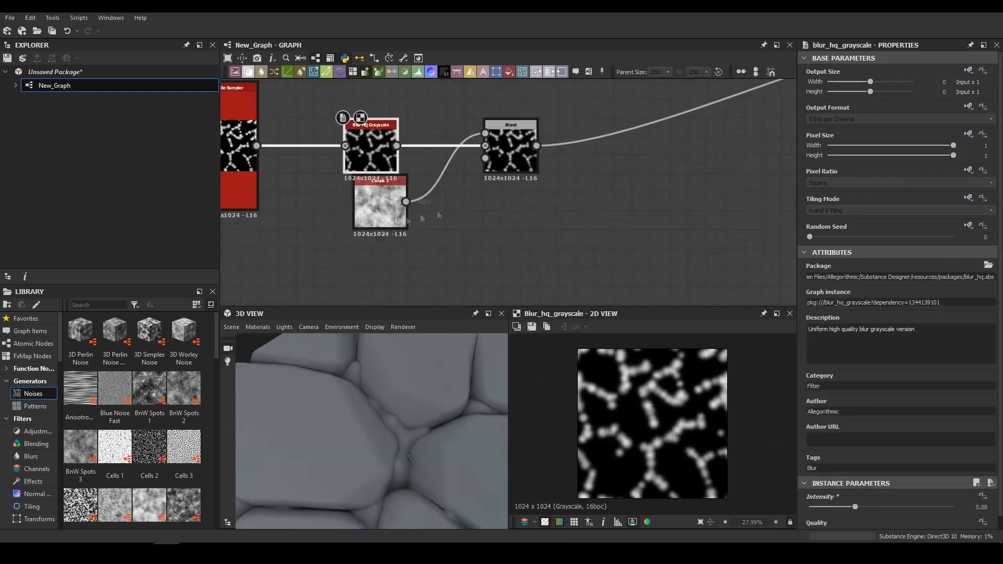
Try a lower opacity on the pebbles' Multiply Blend
{"action": "double_click", "coordinate": [510, 150]}
{"action": "scroll", "coordinate": [628, 405], "scroll_direction": "up", "scroll_amount": 4}
{"action": "scroll", "coordinate": [398, 465], "scroll_direction": "down", "scroll_amount": 4}
{"action": "left_click_drag", "start_coordinate": [894, 263], "coordinate": [955, 277]}
{"action": "scroll", "coordinate": [354, 411], "scroll_direction": "up", "scroll_amount": 8}
{"action": "scroll", "coordinate": [366, 434], "scroll_direction": "down", "scroll_amount": 8}
{"action": "left_click_drag", "start_coordinate": [366, 434], "coordinate": [399, 425]}
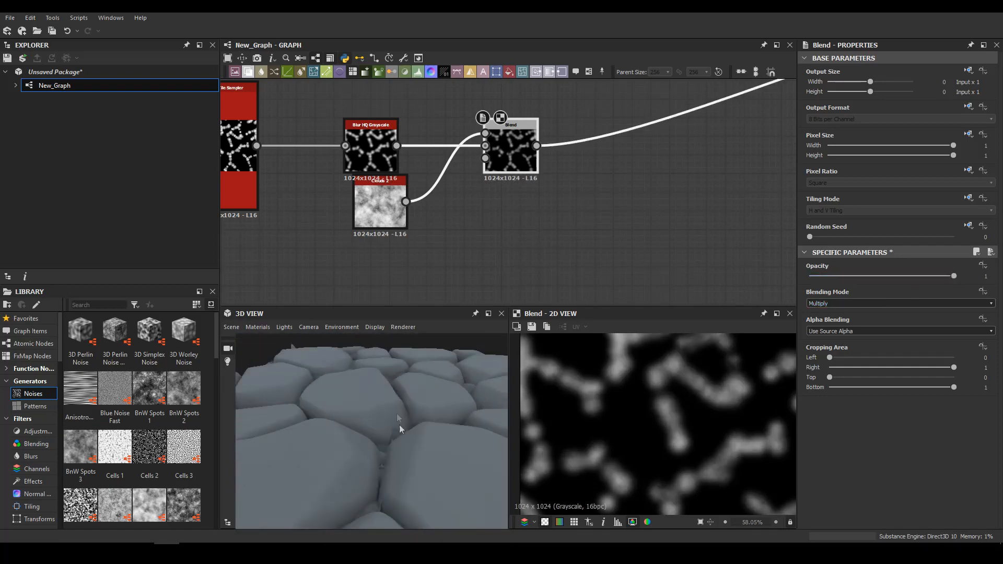
{"action": "scroll", "coordinate": [396, 441], "scroll_direction": "up", "scroll_amount": 5}
{"action": "scroll", "coordinate": [469, 182], "scroll_direction": "down", "scroll_amount": 4}
Thicken the Shape line of the seam and set the intensity of its Blur HQ Grayscale to 6.93
{"action": "middle_click_drag", "start_coordinate": [470, 182], "coordinate": [362, 263]}
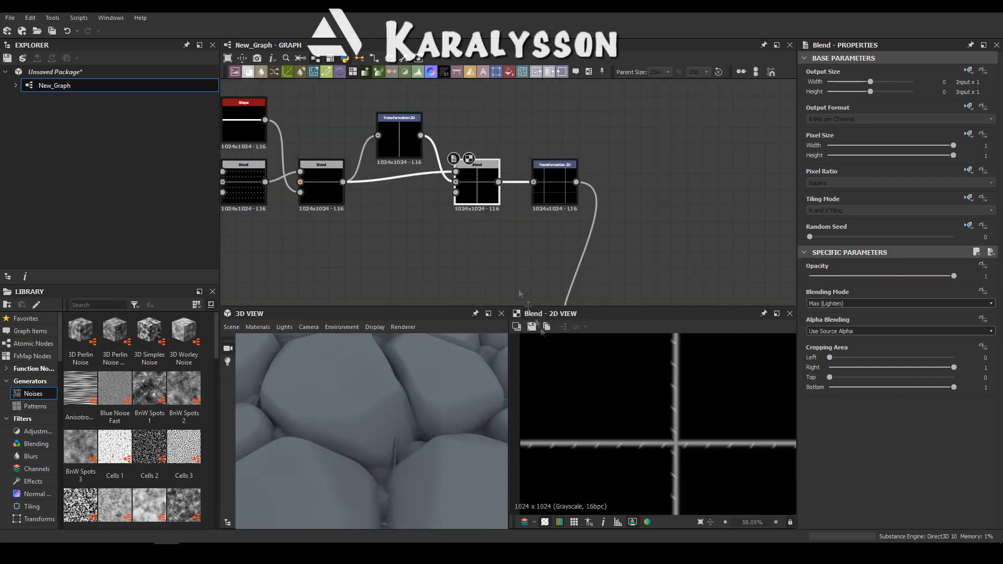
{"action": "left_click", "coordinate": [344, 181]}
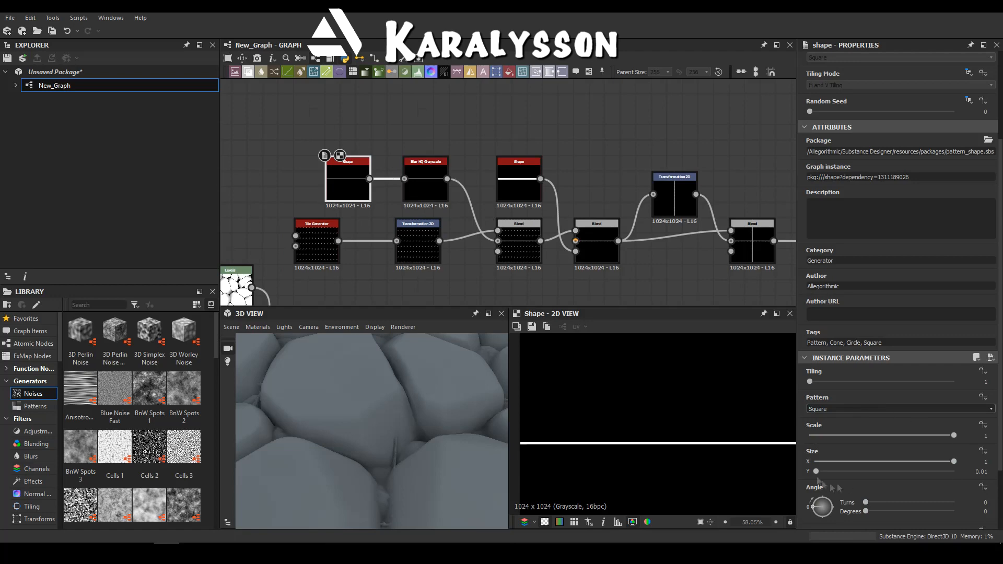
{"action": "double_click", "coordinate": [425, 183]}
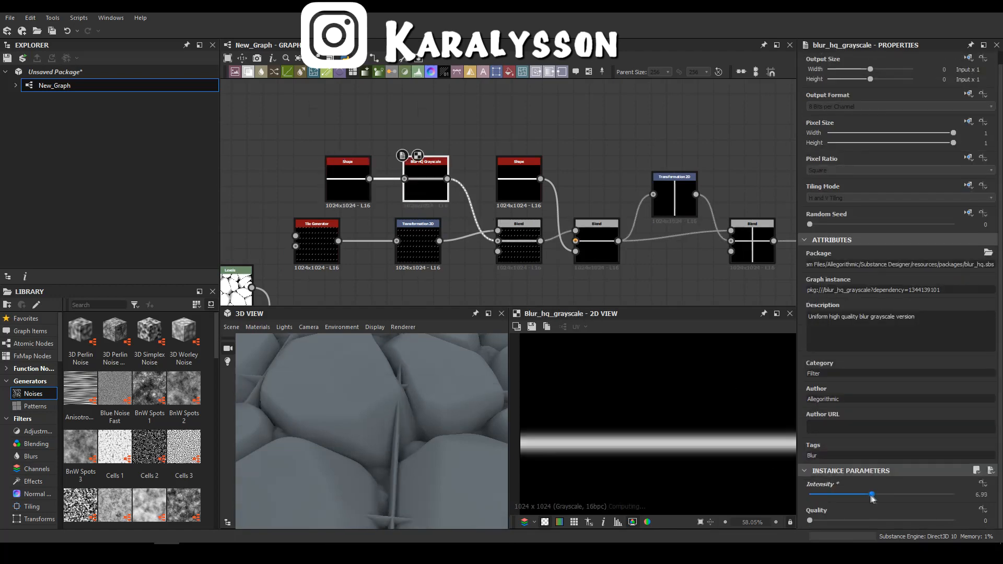
Set the dash Tile Generator's scale to 1.03 and its X amount to 8
{"action": "double_click", "coordinate": [526, 250]}
{"action": "left_click", "coordinate": [315, 247]}
{"action": "scroll", "coordinate": [884, 485], "scroll_direction": "down", "scroll_amount": 8}
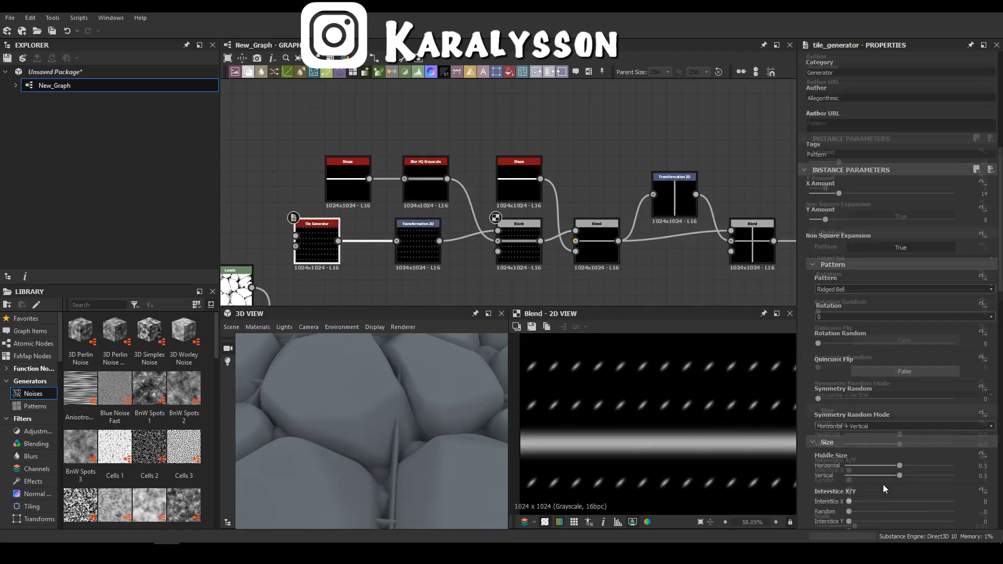
{"action": "left_click_drag", "start_coordinate": [877, 339], "coordinate": [887, 339]}
{"action": "scroll", "coordinate": [833, 169], "scroll_direction": "up", "scroll_amount": 4}
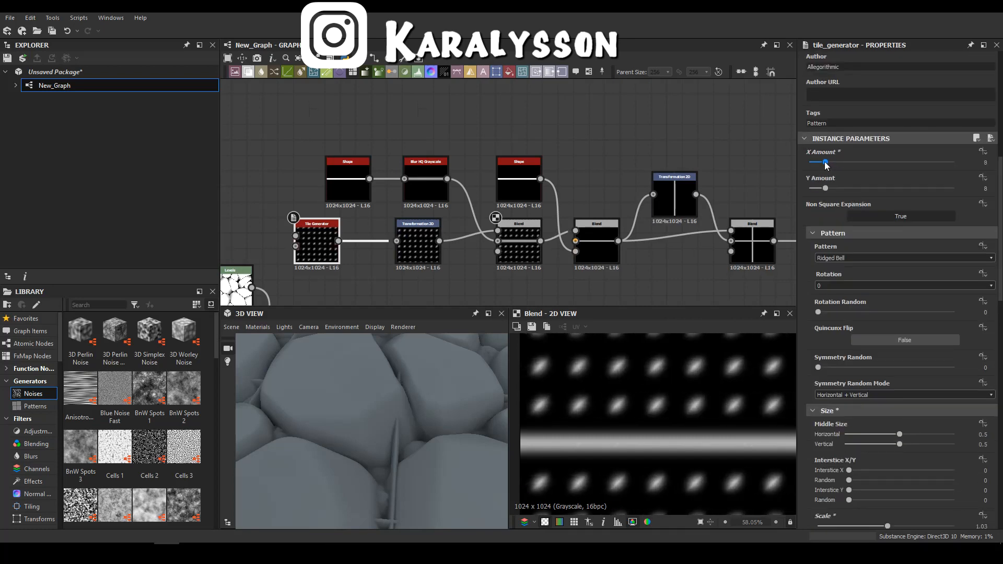
Set the Blend of the dashes and the seam line to Add (Linear Dodge) with opacity 0.25
{"action": "left_click", "coordinate": [525, 244]}
{"action": "double_click", "coordinate": [431, 252]}
{"action": "double_click", "coordinate": [517, 251]}
{"action": "left_click", "coordinate": [849, 304]}
{"action": "left_click", "coordinate": [832, 320]}
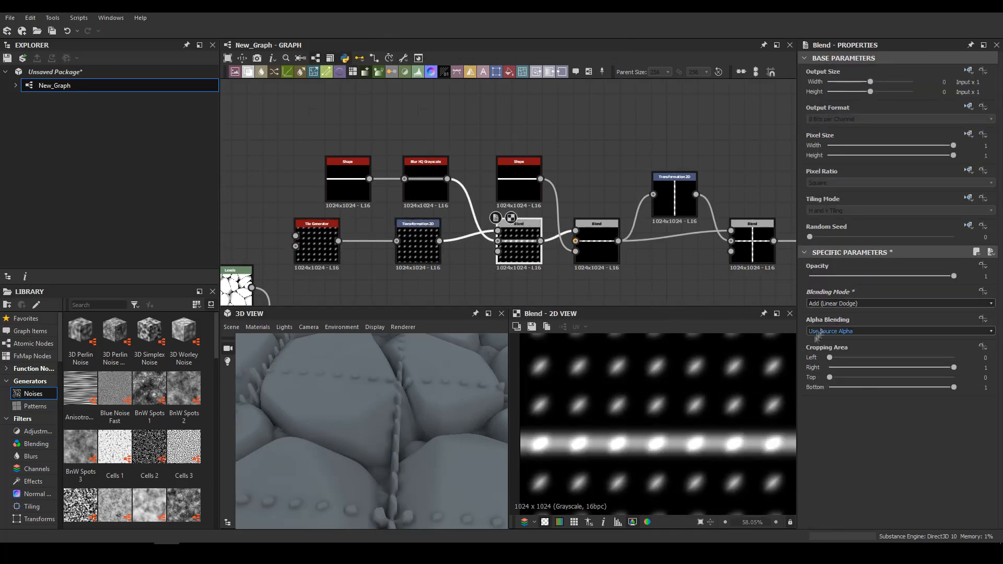
{"action": "left_click_drag", "start_coordinate": [848, 275], "coordinate": [846, 275]}
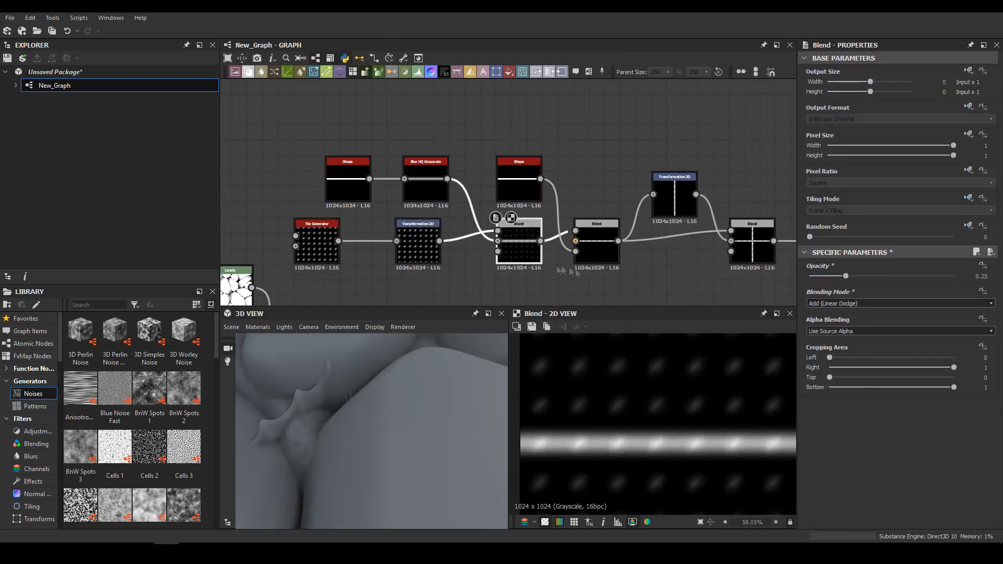
Slim the dashes with the Tile Generator's Interstice X and preview the masked seam Blend
{"action": "double_click", "coordinate": [418, 243]}
{"action": "scroll", "coordinate": [907, 441], "scroll_direction": "down", "scroll_amount": 1}
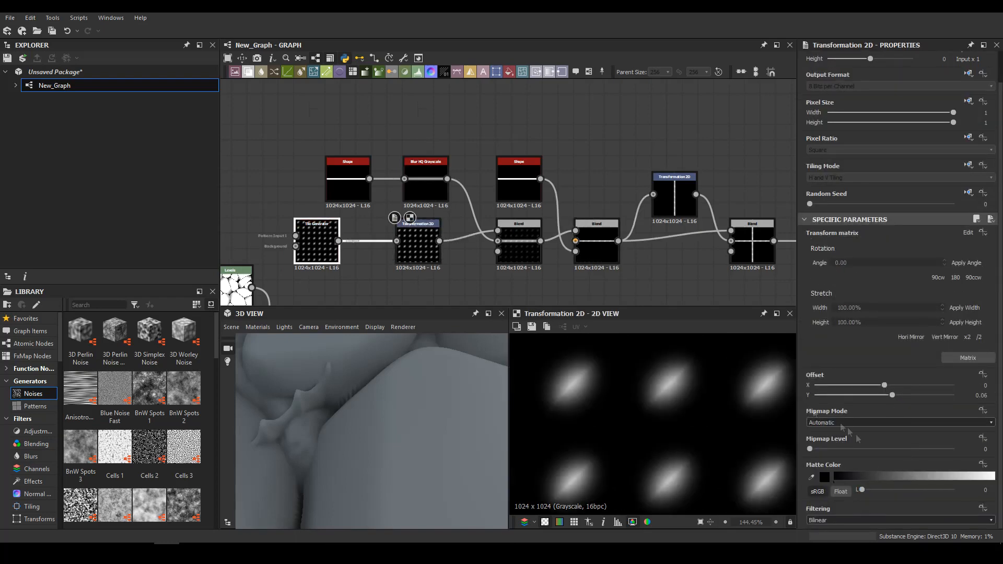
{"action": "left_click", "coordinate": [317, 244]}
{"action": "scroll", "coordinate": [897, 452], "scroll_direction": "down", "scroll_amount": 5}
{"action": "mouse_move", "coordinate": [900, 307]}
{"action": "left_mouse_down"}
{"action": "mouse_move", "coordinate": [864, 307]}
{"action": "mouse_move", "coordinate": [900, 313]}
{"action": "left_mouse_up"}
{"action": "scroll", "coordinate": [906, 448], "scroll_direction": "down", "scroll_amount": 5}
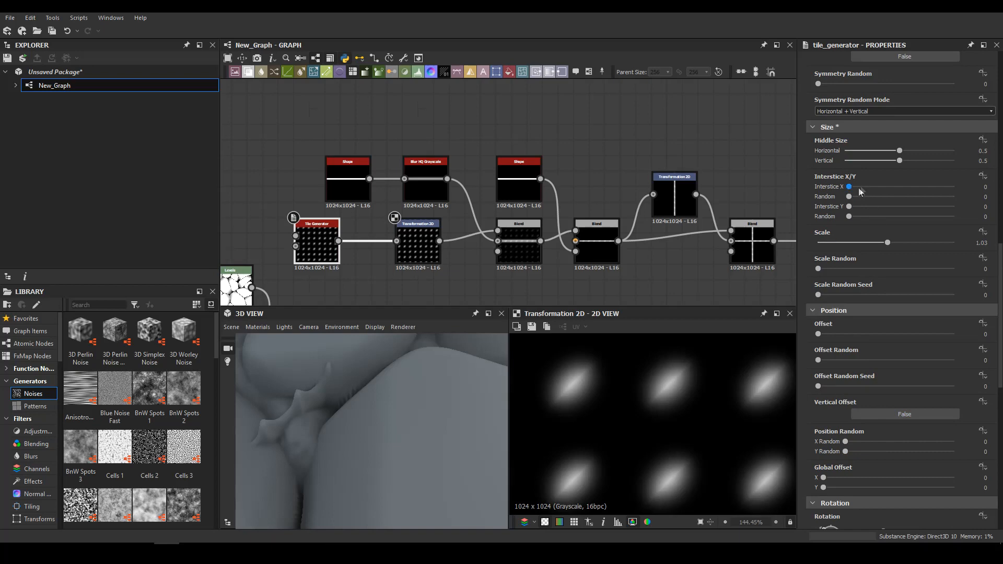
{"action": "left_click_drag", "start_coordinate": [315, 384], "coordinate": [382, 408]}
{"action": "scroll", "coordinate": [527, 253], "scroll_direction": "up", "scroll_amount": 3}
{"action": "double_click", "coordinate": [652, 235]}
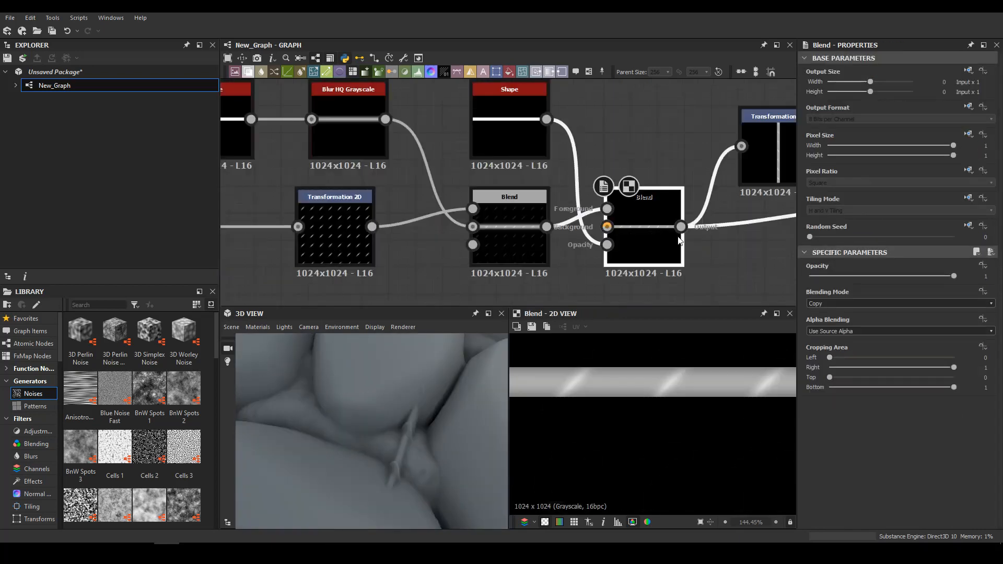
Widen the mask Shape that feeds the opacity input of the seam Blend
{"action": "middle_click_drag", "start_coordinate": [652, 235], "coordinate": [539, 243]}
{"action": "left_click", "coordinate": [410, 144]}
{"action": "scroll", "coordinate": [891, 473], "scroll_direction": "down", "scroll_amount": 3}
{"action": "left_click_drag", "start_coordinate": [820, 471], "coordinate": [851, 473]}
{"action": "scroll", "coordinate": [396, 422], "scroll_direction": "down", "scroll_amount": 5}
{"action": "scroll", "coordinate": [378, 442], "scroll_direction": "up", "scroll_amount": 6}
{"action": "left_click_drag", "start_coordinate": [383, 413], "coordinate": [400, 434]}
{"action": "scroll", "coordinate": [378, 434], "scroll_direction": "down", "scroll_amount": 5}
Set the intensity of the Blur HQ Grayscale after the small pebbles' Tile Sampler to 10.11
{"action": "middle_click_drag", "start_coordinate": [674, 235], "coordinate": [517, 244]}
{"action": "scroll", "coordinate": [522, 219], "scroll_direction": "down", "scroll_amount": 4}
{"action": "middle_click_drag", "start_coordinate": [653, 219], "coordinate": [444, 198]}
{"action": "scroll", "coordinate": [523, 198], "scroll_direction": "down", "scroll_amount": 2}
{"action": "middle_click_drag", "start_coordinate": [679, 188], "coordinate": [527, 180]}
{"action": "scroll", "coordinate": [375, 213], "scroll_direction": "up", "scroll_amount": 4}
{"action": "left_click", "coordinate": [433, 199]}
{"action": "scroll", "coordinate": [865, 487], "scroll_direction": "down", "scroll_amount": 3}
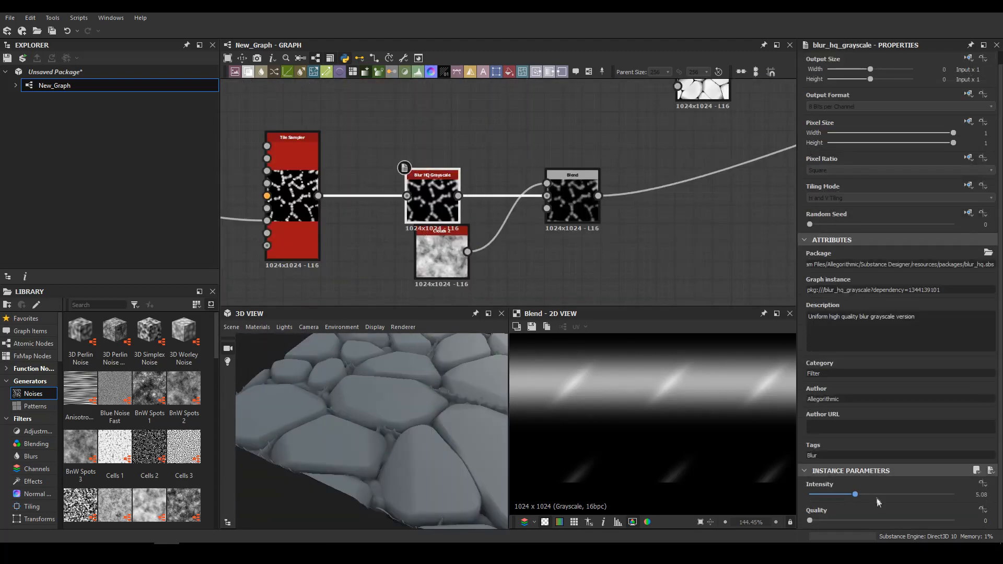
{"action": "mouse_move", "coordinate": [365, 413]}
{"action": "left_mouse_down"}
{"action": "mouse_move", "coordinate": [347, 465]}
{"action": "mouse_move", "coordinate": [383, 420]}
{"action": "left_mouse_up"}
{"action": "scroll", "coordinate": [383, 420], "scroll_direction": "up", "scroll_amount": 4}
{"action": "scroll", "coordinate": [433, 209], "scroll_direction": "down", "scroll_amount": 5}
Adjust the output white level of the seam grid's Levels node
{"action": "middle_click_drag", "start_coordinate": [408, 209], "coordinate": [554, 196]}
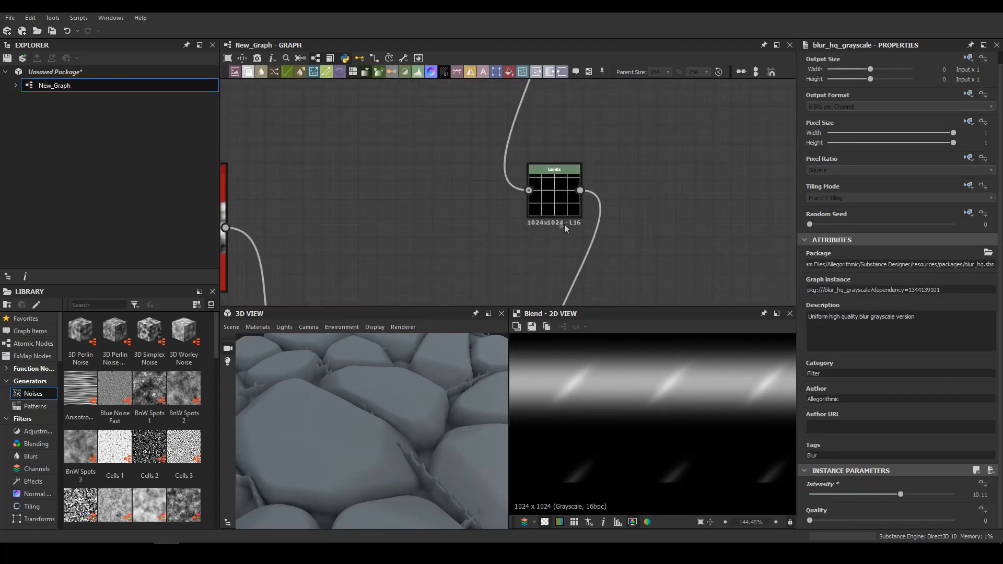
{"action": "scroll", "coordinate": [554, 192], "scroll_direction": "up", "scroll_amount": 5}
{"action": "double_click", "coordinate": [555, 195]}
{"action": "left_click_drag", "start_coordinate": [963, 389], "coordinate": [977, 391]}
{"action": "scroll", "coordinate": [355, 412], "scroll_direction": "down", "scroll_amount": 4}
{"action": "left_click_drag", "start_coordinate": [347, 408], "coordinate": [292, 453]}
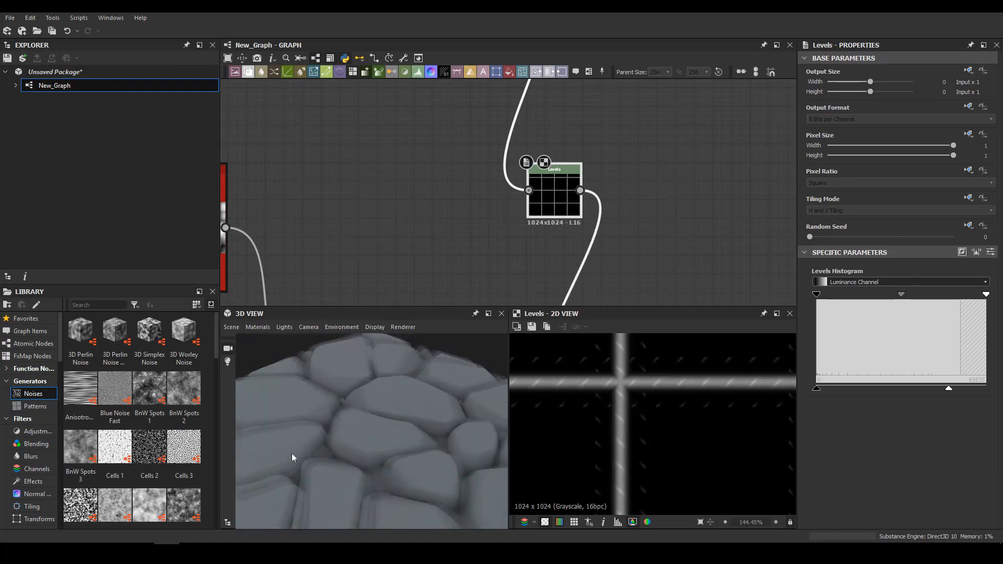
{"action": "scroll", "coordinate": [574, 235], "scroll_direction": "down", "scroll_amount": 2}
Duplicate the Tile Sampler that shapes the stone surfaces and set the copy's output width and height to 1 (Input x 2)
{"action": "middle_click_drag", "start_coordinate": [580, 262], "coordinate": [601, 165]}
{"action": "scroll", "coordinate": [627, 220], "scroll_direction": "down", "scroll_amount": 2}
{"action": "middle_click_drag", "start_coordinate": [653, 261], "coordinate": [366, 199]}
{"action": "scroll", "coordinate": [362, 180], "scroll_direction": "down", "scroll_amount": 5}
{"action": "middle_click_drag", "start_coordinate": [372, 159], "coordinate": [567, 292]}
{"action": "scroll", "coordinate": [473, 271], "scroll_direction": "up", "scroll_amount": 5}
{"action": "middle_click_drag", "start_coordinate": [474, 270], "coordinate": [239, 217]}
{"action": "scroll", "coordinate": [240, 218], "scroll_direction": "down", "scroll_amount": 1}
{"action": "middle_click_drag", "start_coordinate": [590, 151], "coordinate": [445, 185]}
{"action": "double_click", "coordinate": [444, 183]}
{"action": "key", "text": "ctrl+c"}
{"action": "key", "text": "ctrl+v"}
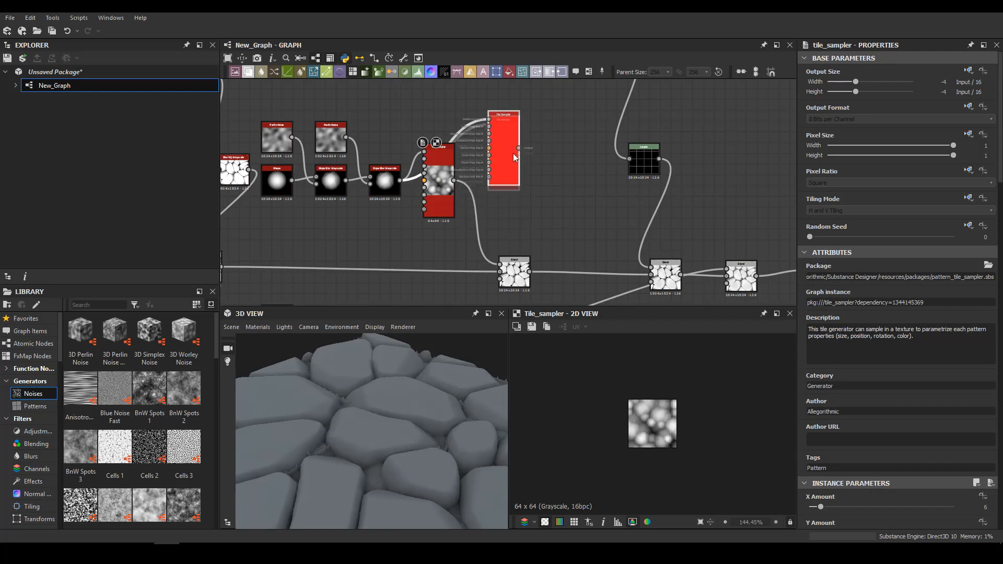
{"action": "left_click_drag", "start_coordinate": [856, 81], "coordinate": [873, 81]}
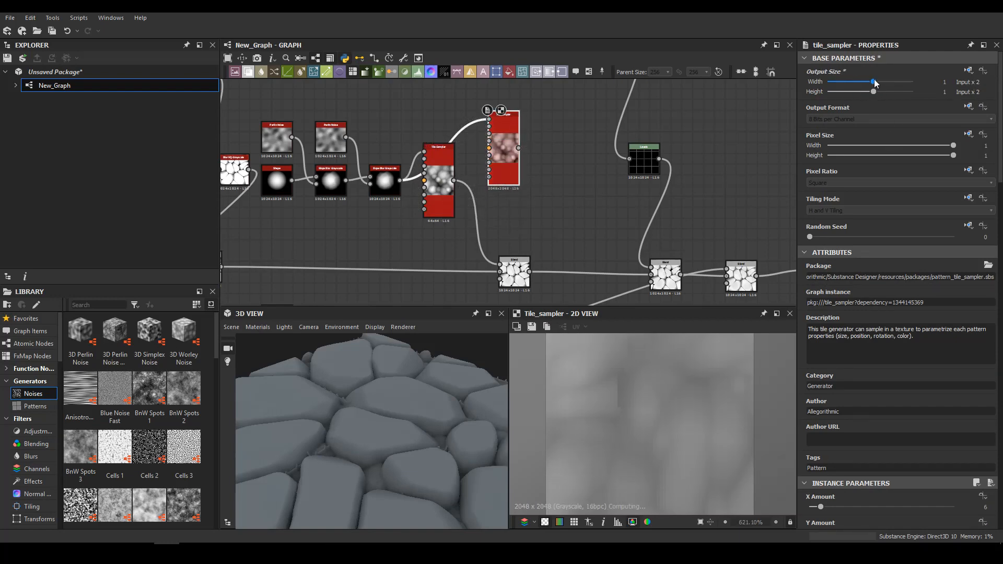
Set the copied Tile Sampler's scale to 0.61, size random to 0.58 and 0.77, position random to 8.47 and rotation random to 1
{"action": "scroll", "coordinate": [748, 404], "scroll_direction": "down", "scroll_amount": 3}
{"action": "scroll", "coordinate": [871, 291], "scroll_direction": "down", "scroll_amount": 10}
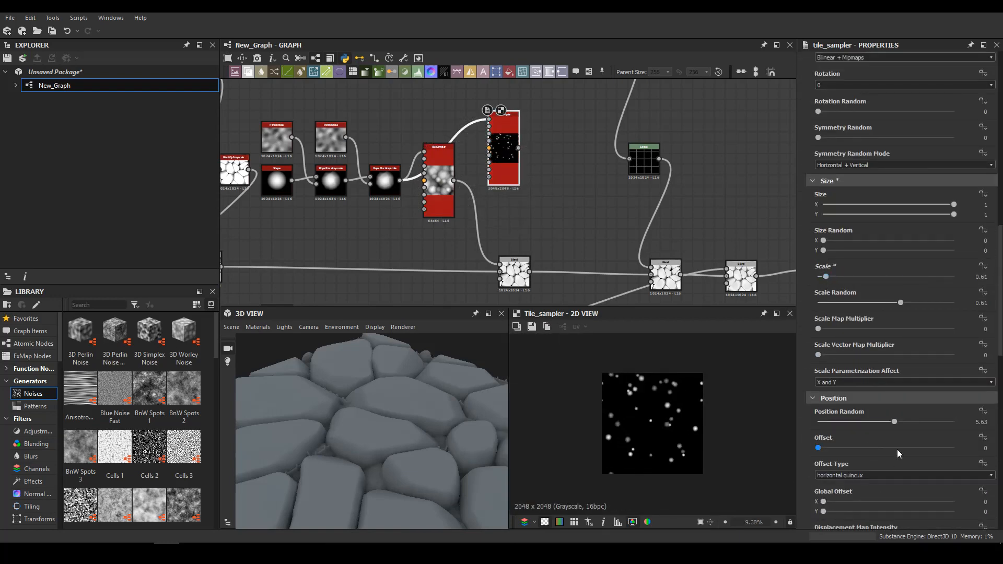
{"action": "scroll", "coordinate": [725, 404], "scroll_direction": "up", "scroll_amount": 4}
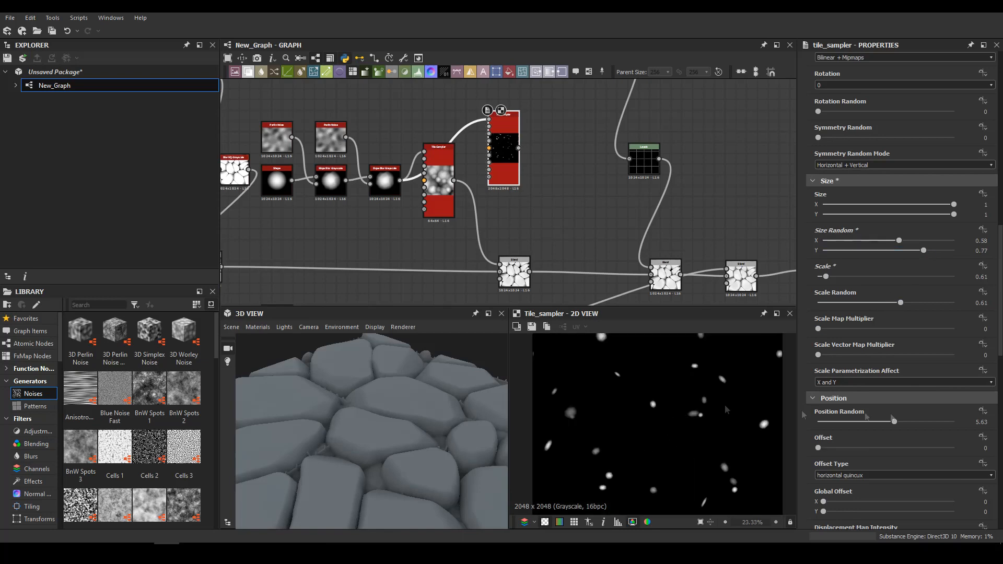
{"action": "scroll", "coordinate": [888, 366], "scroll_direction": "down", "scroll_amount": 5}
{"action": "left_click_drag", "start_coordinate": [818, 410], "coordinate": [910, 415]}
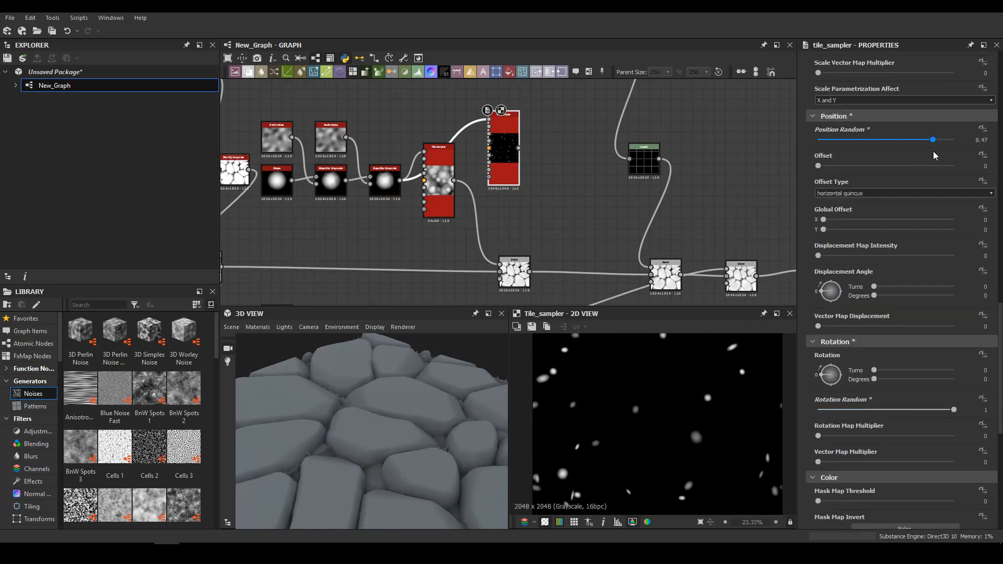
Insert a Blend on the final height connection, feed it the copied Tile Sampler and set it to Subtract with opacity 0.1
{"action": "scroll", "coordinate": [628, 211], "scroll_direction": "down", "scroll_amount": 6}
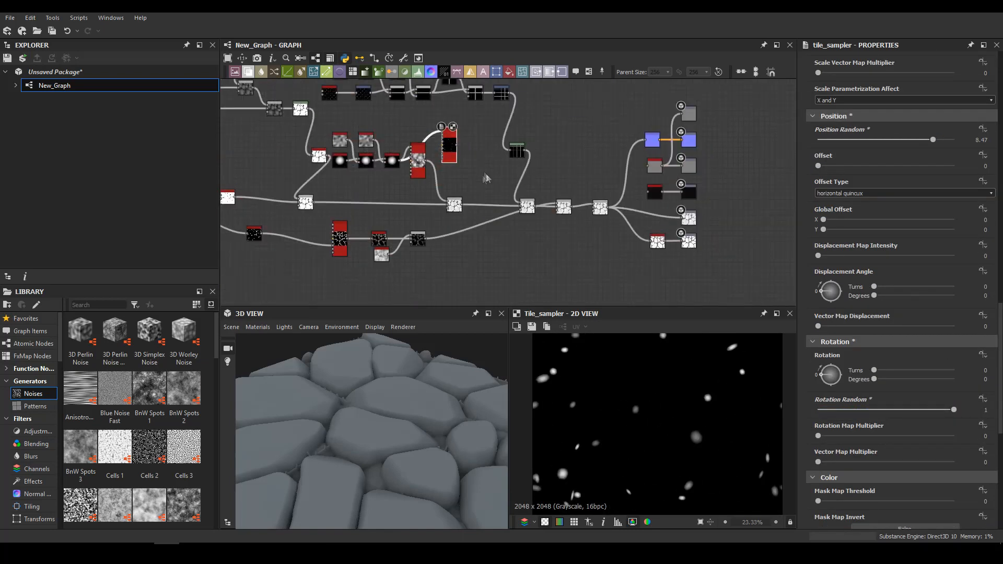
{"action": "scroll", "coordinate": [608, 201], "scroll_direction": "up", "scroll_amount": 4}
{"action": "left_click", "coordinate": [616, 210]}
{"action": "key", "text": "space"}
{"action": "left_click_drag", "start_coordinate": [655, 207], "coordinate": [464, 147]}
{"action": "left_click", "coordinate": [828, 326]}
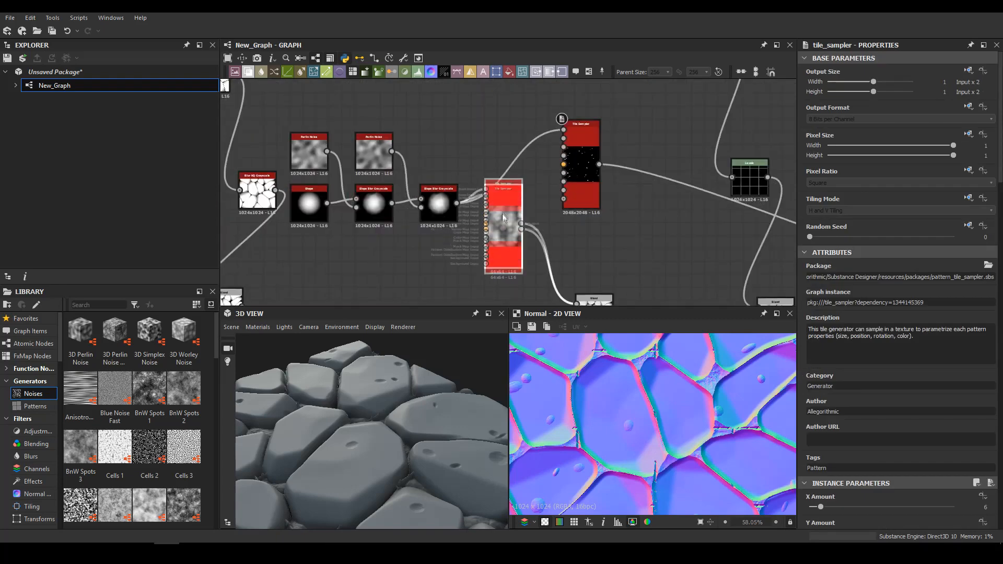
Insert a Levels node before the dent Tile Sampler and lower its input white level to enlarge the white spot
{"action": "key", "text": "space"}
{"action": "type", "text": "leve"}
{"action": "key", "text": "Return"}
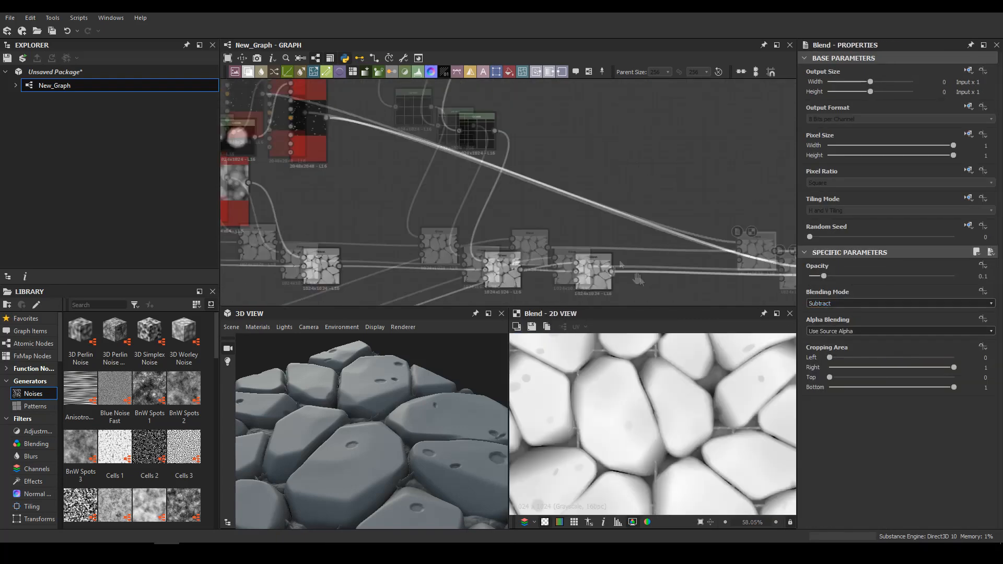
Set the dent Tile Sampler's scale to 0.84 and its X and Y amounts to 12
{"action": "left_click", "coordinate": [308, 126]}
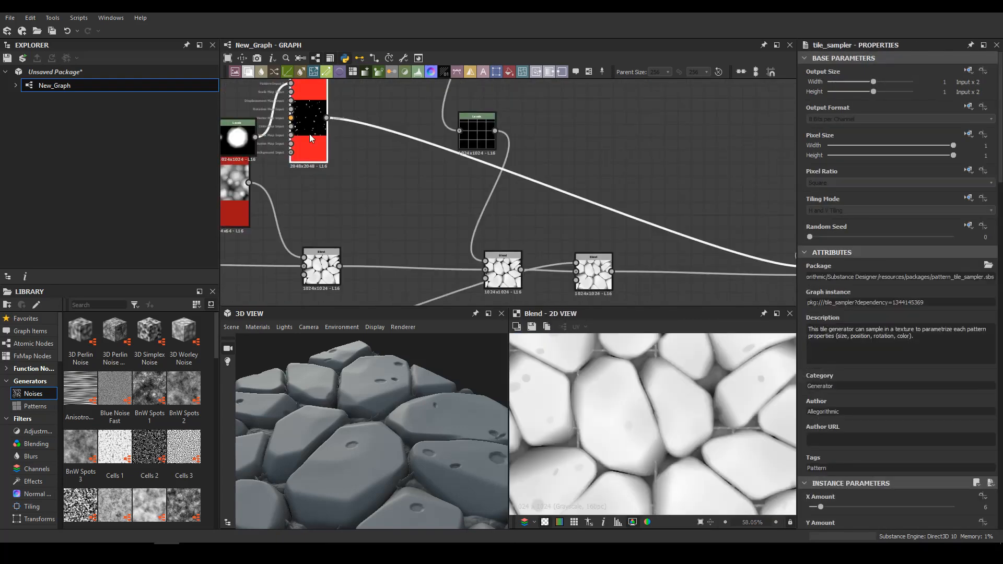
{"action": "scroll", "coordinate": [885, 456], "scroll_direction": "down", "scroll_amount": 5}
{"action": "scroll", "coordinate": [884, 456], "scroll_direction": "down", "scroll_amount": 5}
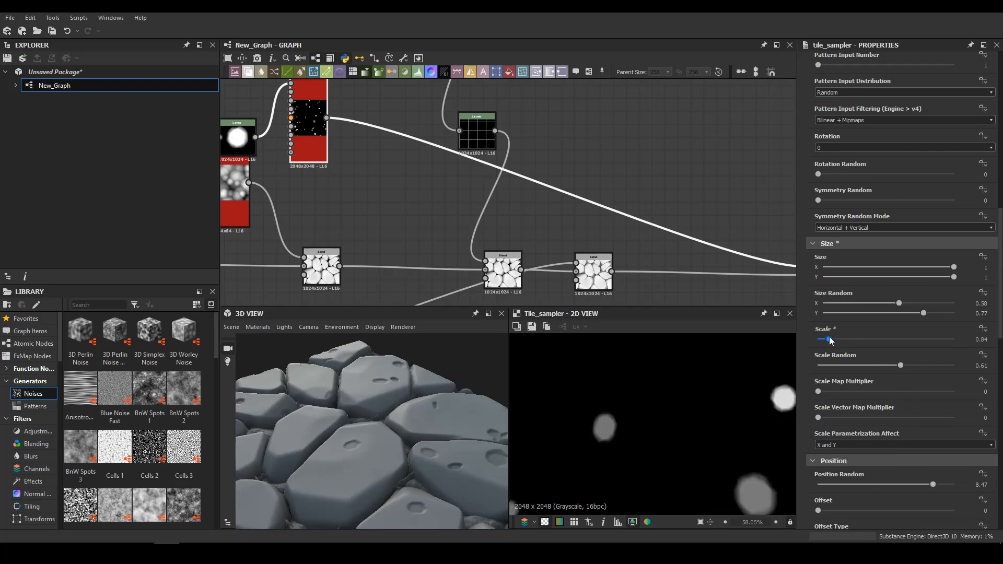
{"action": "scroll", "coordinate": [933, 391], "scroll_direction": "up", "scroll_amount": 5}
{"action": "scroll", "coordinate": [882, 408], "scroll_direction": "down", "scroll_amount": 9}
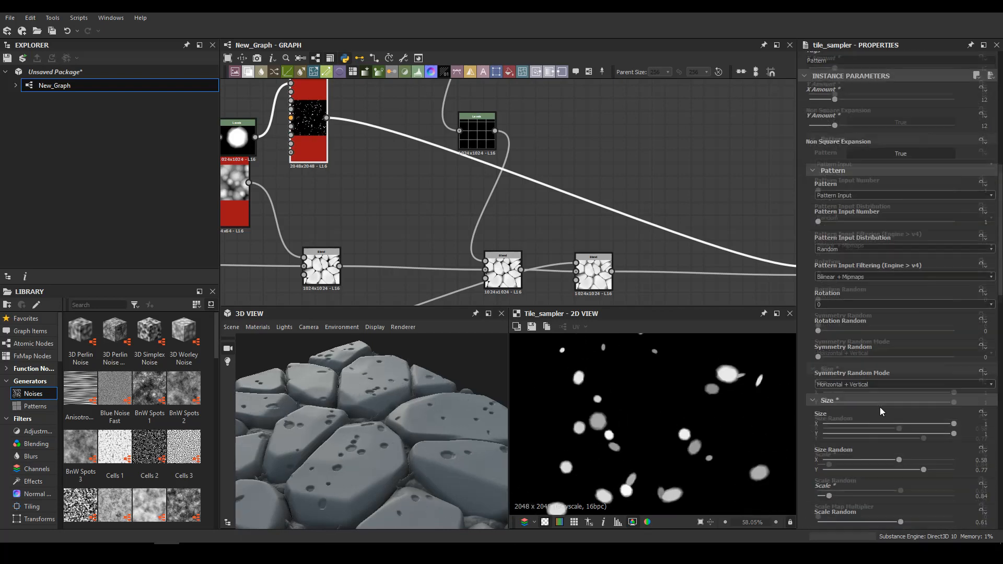
{"action": "left_click_drag", "start_coordinate": [829, 339], "coordinate": [841, 340]}
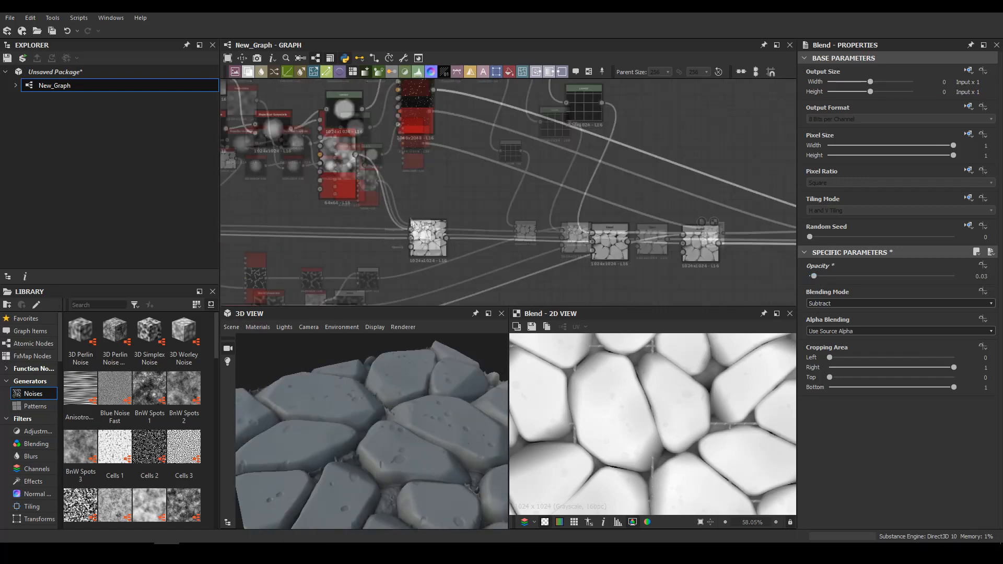
Set the opacity of the Subtract Blend fed by the original stone surface Tile Sampler to 0.31
{"action": "left_click_drag", "start_coordinate": [813, 276], "coordinate": [855, 276]}
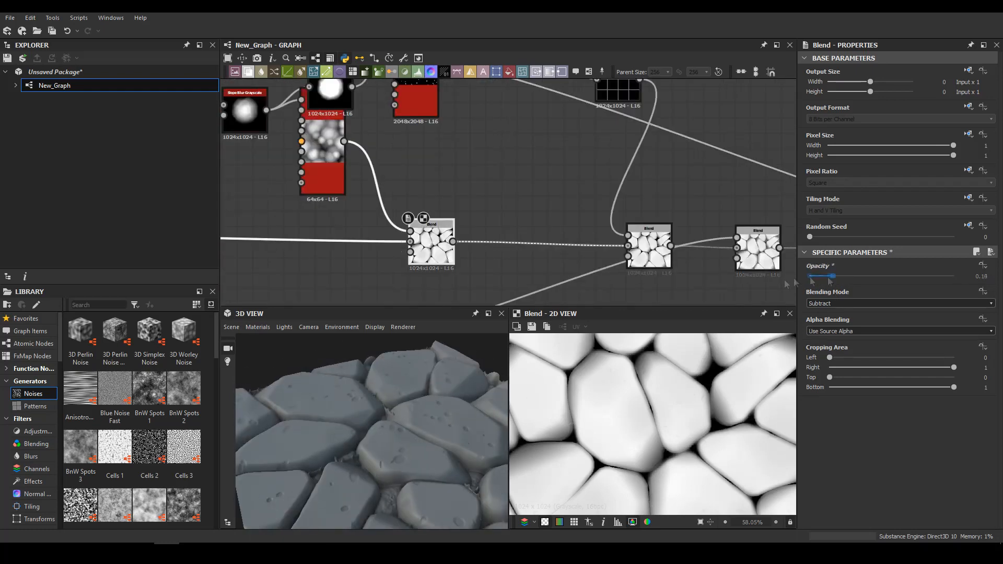
{"action": "left_click_drag", "start_coordinate": [361, 413], "coordinate": [314, 420]}
{"action": "scroll", "coordinate": [314, 420], "scroll_direction": "up", "scroll_amount": 5}
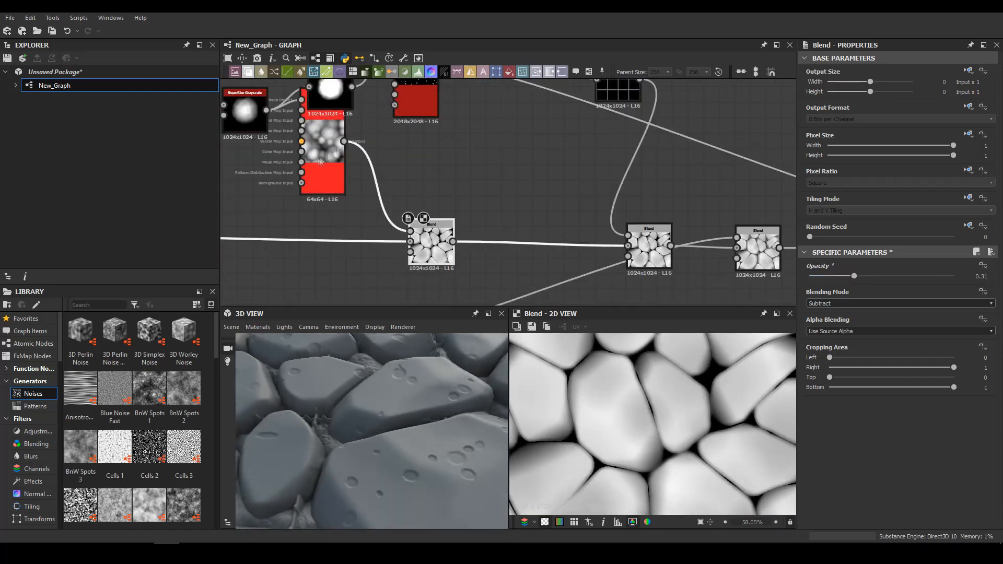
Set the original Tile Sampler's output size to -2 (Input / 4) and the dent Tile Sampler's X and Y amounts to 10
{"action": "left_click", "coordinate": [323, 177]}
{"action": "left_click_drag", "start_coordinate": [856, 91], "coordinate": [862, 92]}
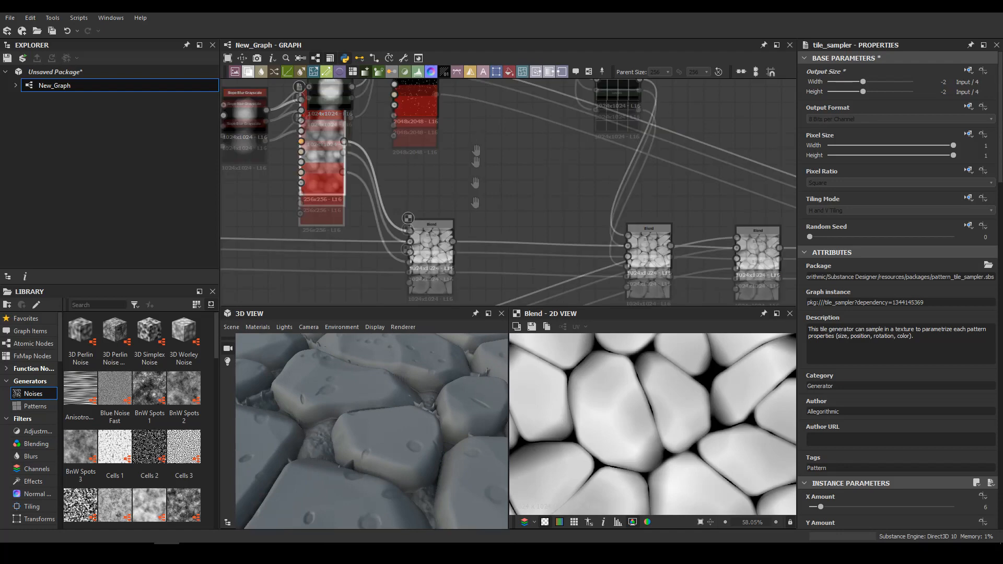
{"action": "scroll", "coordinate": [833, 410], "scroll_direction": "down", "scroll_amount": 2}
{"action": "left_click_drag", "start_coordinate": [365, 459], "coordinate": [339, 472]}
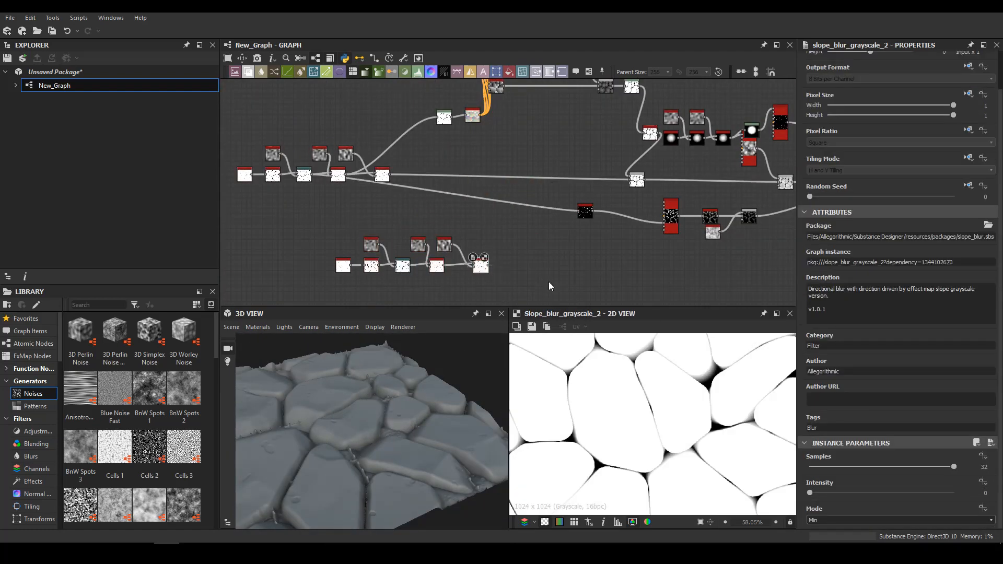
Duplicate the base stone pattern chain below the graph and append a Warp node to its last Slope Blur Grayscale
{"action": "scroll", "coordinate": [453, 242], "scroll_direction": "up", "scroll_amount": 3}
{"action": "key", "text": "space"}
{"action": "type", "text": "wa"}
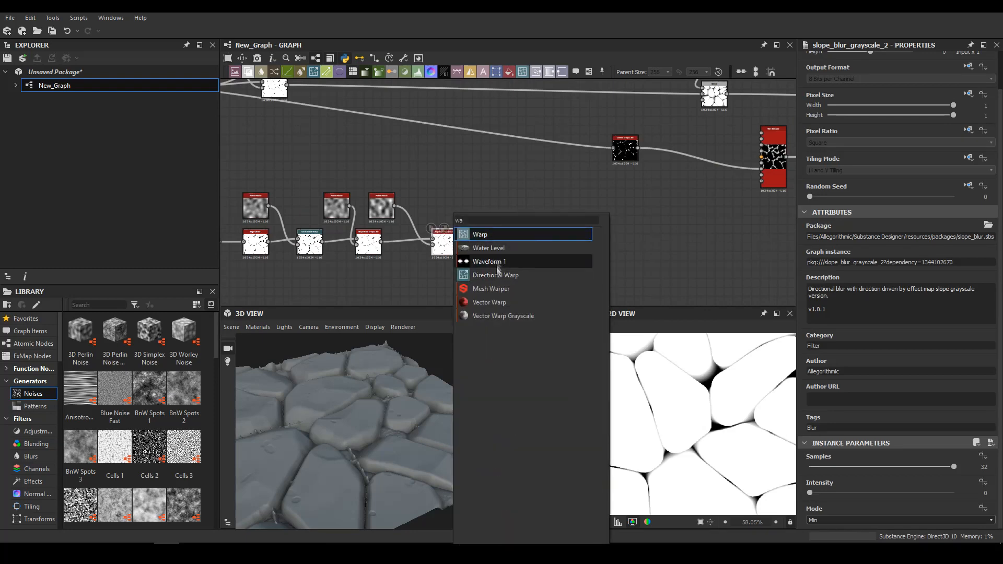
{"action": "left_click", "coordinate": [495, 234]}
{"action": "left_click_drag", "start_coordinate": [494, 238], "coordinate": [543, 236]}
Add a Crystal 1 noise above the duplicated chain and raise its scale slightly
{"action": "key", "text": "space"}
{"action": "type", "text": "cry"}
{"action": "key", "text": "Return"}
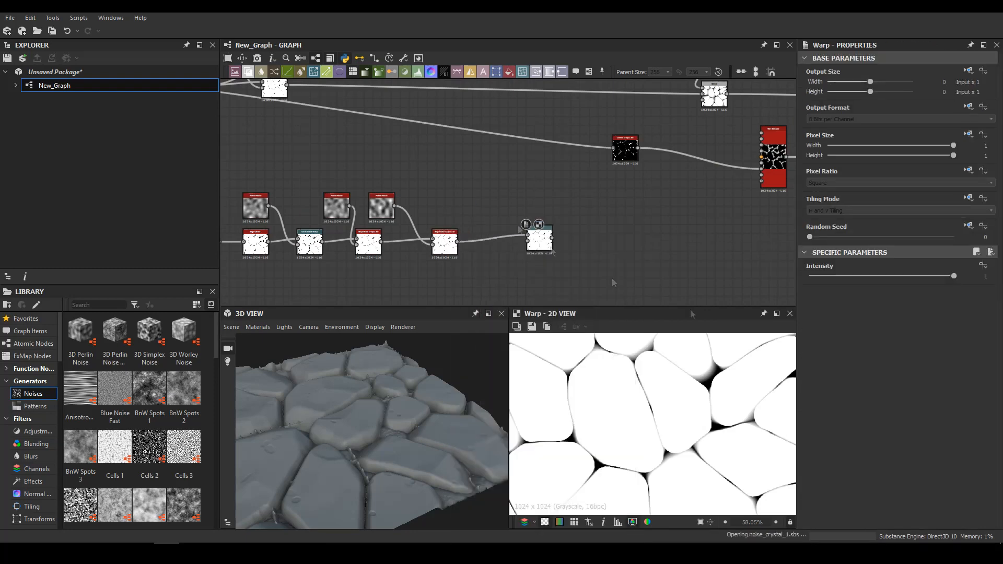
{"action": "left_click_drag", "start_coordinate": [810, 507], "coordinate": [813, 507]}
{"action": "left_click_drag", "start_coordinate": [484, 195], "coordinate": [411, 182]}
Add a Blur node to the Crystal 1 noise and set its intensity to 4.4
{"action": "key", "text": "space"}
{"action": "type", "text": "wa"}
{"action": "key", "text": "BackSpace"}
{"action": "key", "text": "BackSpace"}
{"action": "type", "text": "bl"}
{"action": "left_click", "coordinate": [468, 215]}
{"action": "left_click_drag", "start_coordinate": [882, 277], "coordinate": [841, 277]}
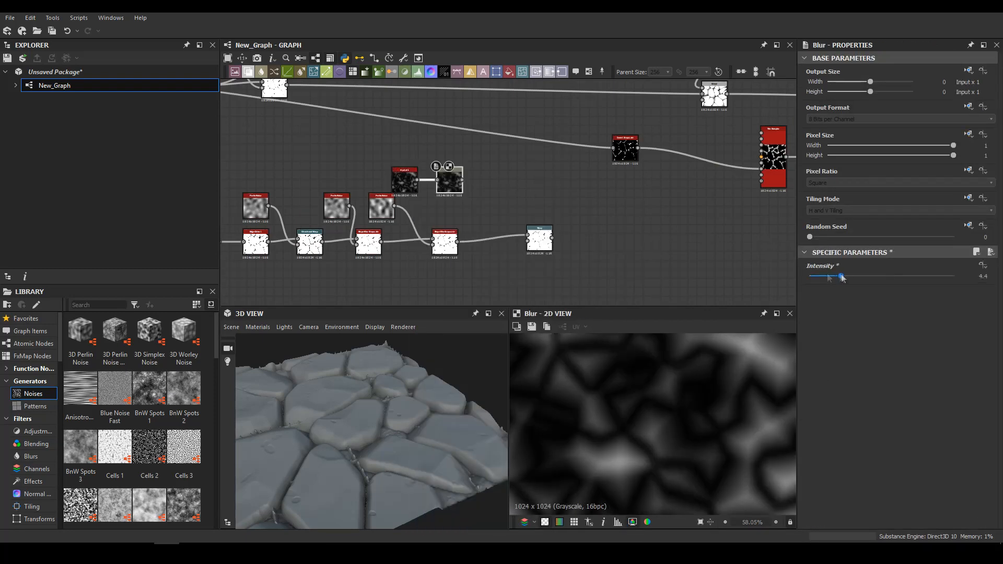
Drive the Warp with the blurred Crystal 1 noise and set the Warp intensity to 0.57
{"action": "left_click", "coordinate": [544, 243]}
{"action": "middle_click_drag", "start_coordinate": [660, 241], "coordinate": [492, 241]}
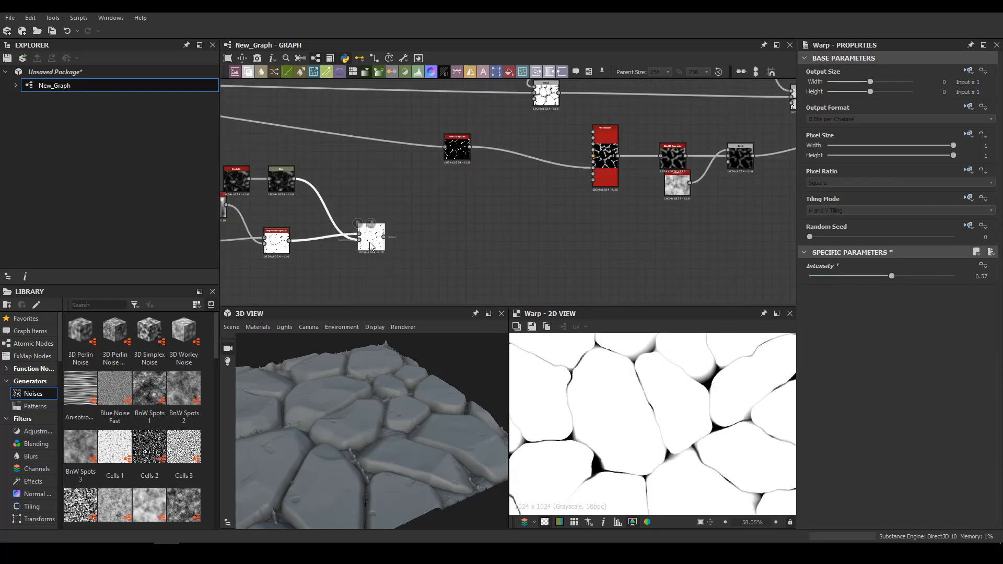
{"action": "left_click_drag", "start_coordinate": [374, 241], "coordinate": [419, 250]}
Insert a Blend on the connection just before the last height Blend and connect the Warp output to its foreground
{"action": "middle_click_drag", "start_coordinate": [550, 250], "coordinate": [443, 272]}
{"action": "scroll", "coordinate": [343, 235], "scroll_direction": "down", "scroll_amount": 5}
{"action": "left_click_drag", "start_coordinate": [626, 191], "coordinate": [586, 193]}
{"action": "left_click", "coordinate": [610, 190]}
{"action": "key", "text": "space"}
{"action": "left_click", "coordinate": [636, 236]}
{"action": "middle_click_drag", "start_coordinate": [358, 245], "coordinate": [511, 226]}
{"action": "left_click_drag", "start_coordinate": [502, 271], "coordinate": [322, 193]}
{"action": "middle_click_drag", "start_coordinate": [510, 226], "coordinate": [340, 205]}
{"action": "left_click_drag", "start_coordinate": [310, 209], "coordinate": [588, 208]}
{"action": "scroll", "coordinate": [580, 212], "scroll_direction": "up", "scroll_amount": 4}
{"action": "left_click_drag", "start_coordinate": [462, 251], "coordinate": [495, 149]}
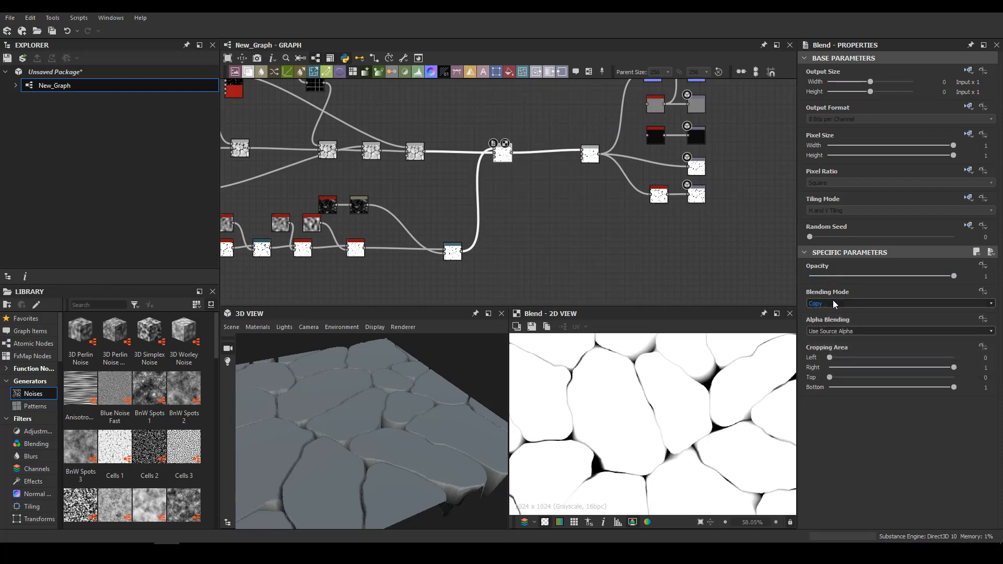
Set the crack Blend to Multiply and vary the duplicated cell pattern so its lines cross the stones
{"action": "scroll", "coordinate": [833, 304], "scroll_direction": "down", "scroll_amount": 3}
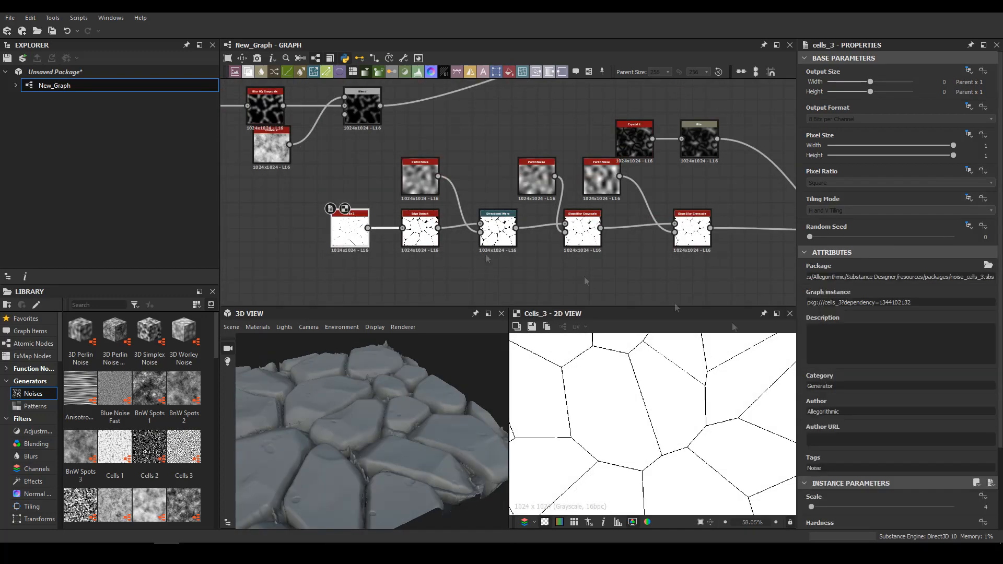
{"action": "scroll", "coordinate": [898, 261], "scroll_direction": "down", "scroll_amount": 3}
{"action": "left_click_drag", "start_coordinate": [909, 491], "coordinate": [930, 491]}
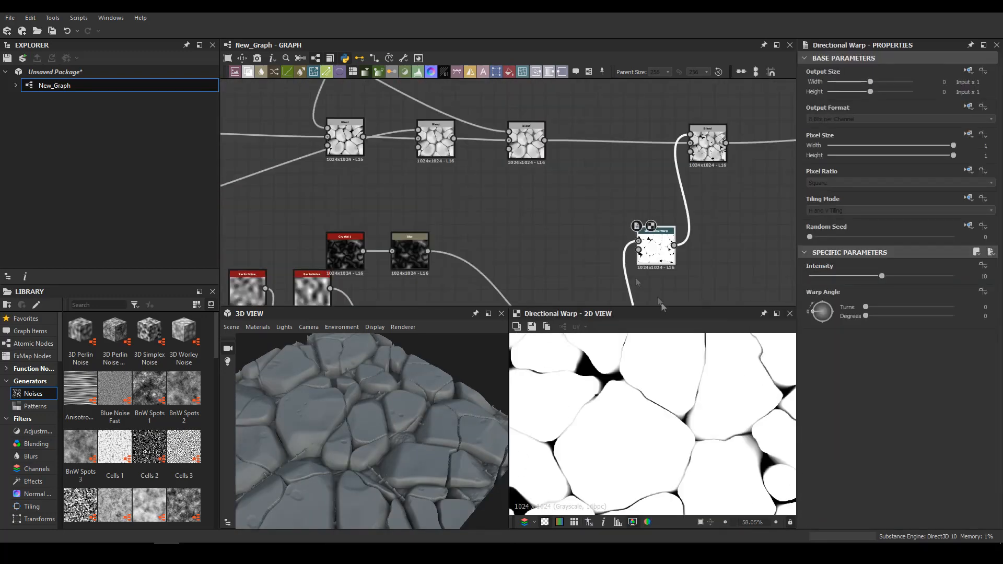
Add a Flood Fill variation node to drive the Directional Warp that shifts the crack pattern
{"action": "key", "text": "space"}
{"action": "type", "text": "fill"}
{"action": "left_click", "coordinate": [517, 294]}
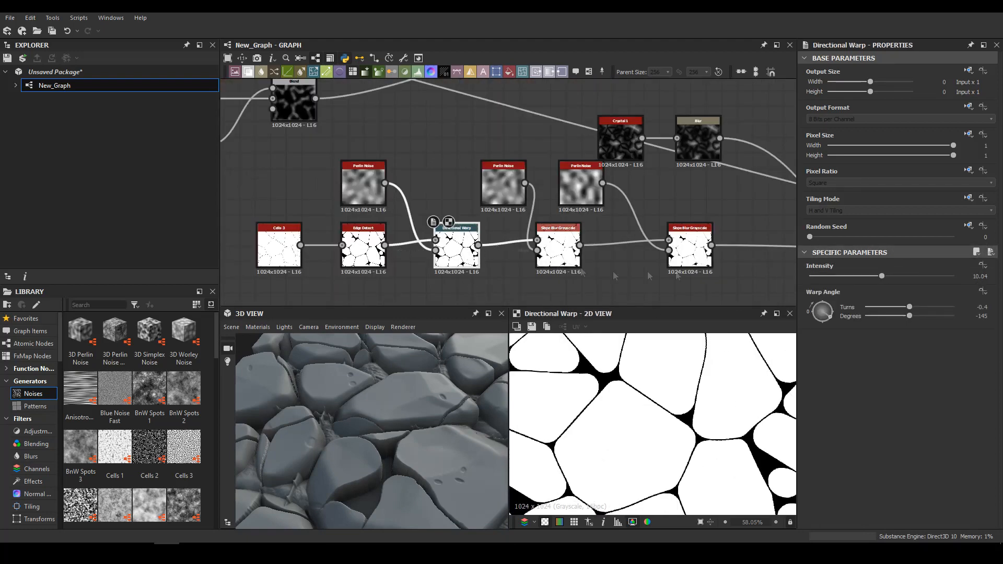
Raise the intensity of the first Slope Blur Grayscale in the duplicated crack chain
{"action": "double_click", "coordinate": [554, 252]}
{"action": "scroll", "coordinate": [856, 444], "scroll_direction": "down", "scroll_amount": 2}
{"action": "left_click_drag", "start_coordinate": [843, 493], "coordinate": [853, 494]}
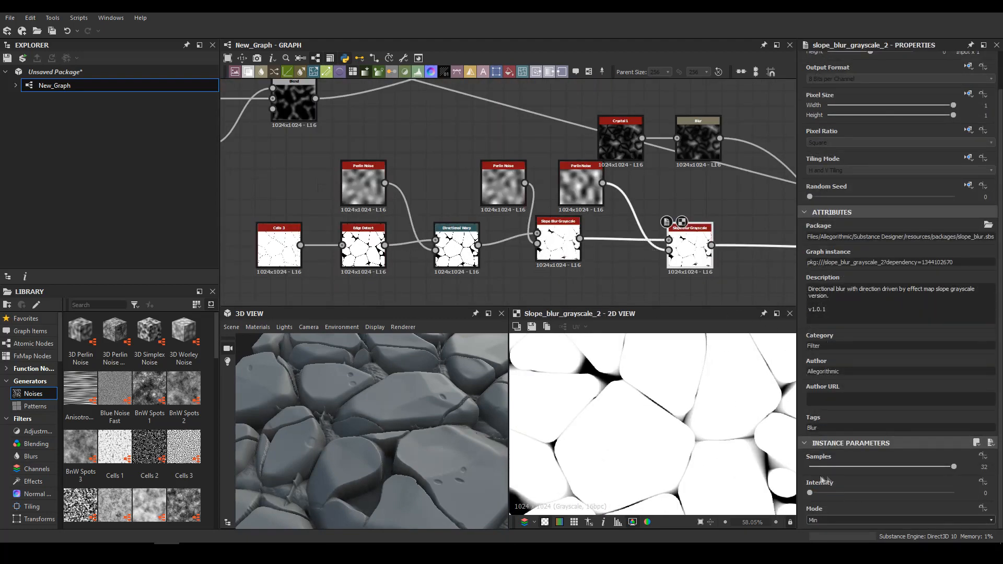
{"action": "scroll", "coordinate": [470, 219], "scroll_direction": "down", "scroll_amount": 5}
{"action": "scroll", "coordinate": [517, 222], "scroll_direction": "up", "scroll_amount": 5}
Set the opacity of the crack pattern's Multiply Blend to 0.12
{"action": "middle_click_drag", "start_coordinate": [517, 222], "coordinate": [290, 233]}
{"action": "middle_click_drag", "start_coordinate": [647, 132], "coordinate": [403, 296]}
{"action": "double_click", "coordinate": [361, 158]}
{"action": "left_click_drag", "start_coordinate": [413, 397], "coordinate": [418, 432]}
{"action": "scroll", "coordinate": [469, 271], "scroll_direction": "down", "scroll_amount": 10}
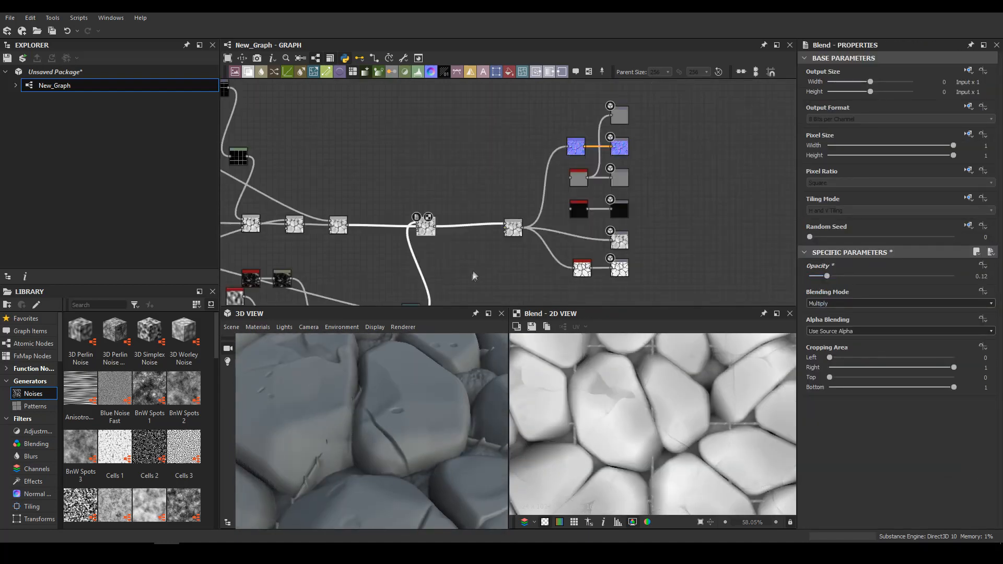
Examine the stones from a low angle and preview the Blur HQ Grayscale of the stone mask
{"action": "middle_click_drag", "start_coordinate": [397, 293], "coordinate": [456, 233]}
{"action": "scroll", "coordinate": [391, 441], "scroll_direction": "down", "scroll_amount": 5}
{"action": "left_click_drag", "start_coordinate": [392, 441], "coordinate": [405, 386]}
{"action": "middle_click_drag", "start_coordinate": [469, 179], "coordinate": [586, 233]}
{"action": "scroll", "coordinate": [588, 237], "scroll_direction": "up", "scroll_amount": 8}
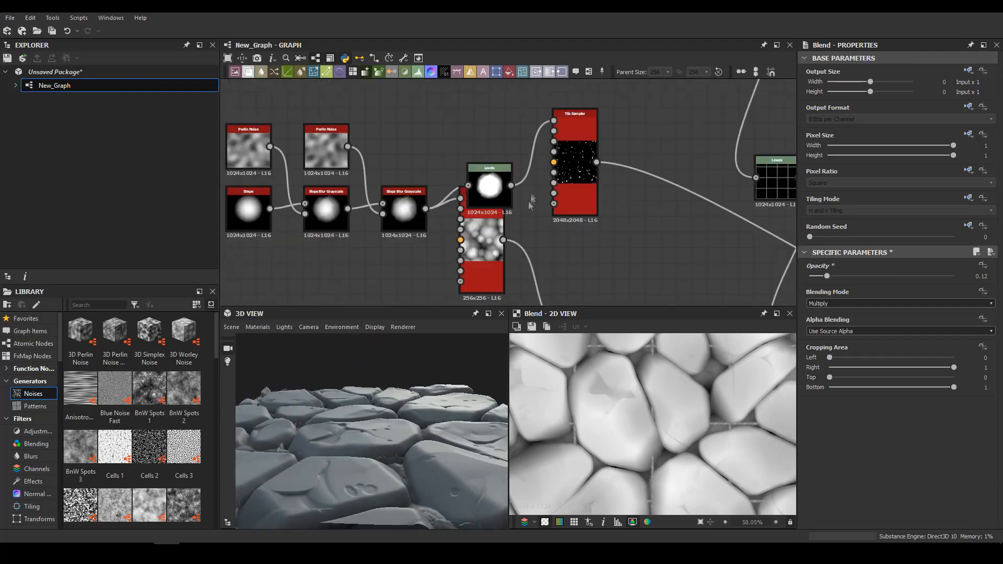
{"action": "scroll", "coordinate": [587, 237], "scroll_direction": "down", "scroll_amount": 2}
{"action": "double_click", "coordinate": [523, 243]}
Inspect the material on the Rounded Cylinder and Rounded Cube, and return the 3D preview to Plane (hi-res)
{"action": "left_click", "coordinate": [231, 327]}
{"action": "left_click", "coordinate": [260, 211]}
{"action": "left_click_drag", "start_coordinate": [443, 412], "coordinate": [528, 417]}
{"action": "scroll", "coordinate": [384, 433], "scroll_direction": "up", "scroll_amount": 5}
{"action": "left_click_drag", "start_coordinate": [375, 416], "coordinate": [383, 439]}
{"action": "left_click", "coordinate": [231, 327]}
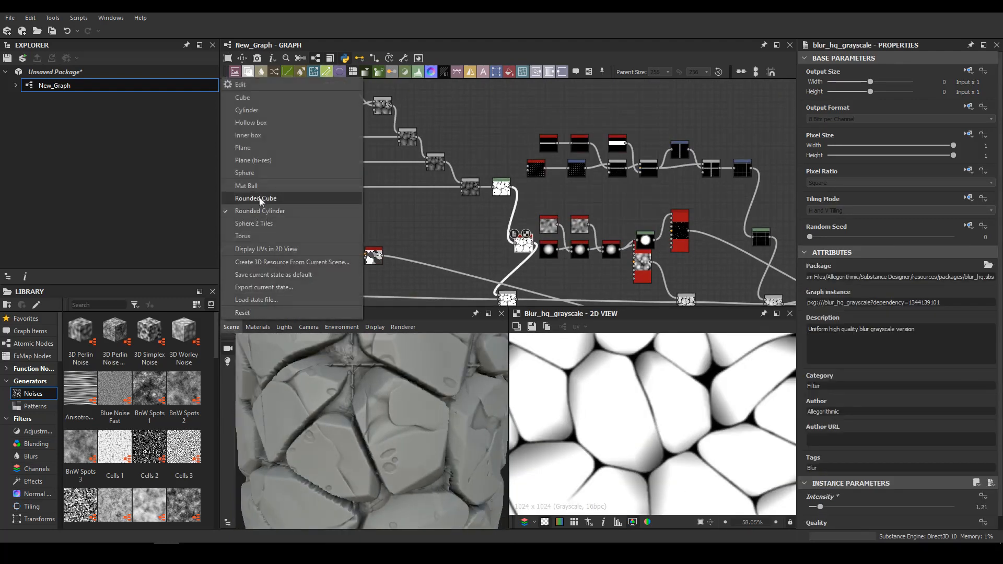
{"action": "left_click", "coordinate": [255, 199]}
{"action": "left_click", "coordinate": [232, 327]}
{"action": "left_click", "coordinate": [253, 160]}
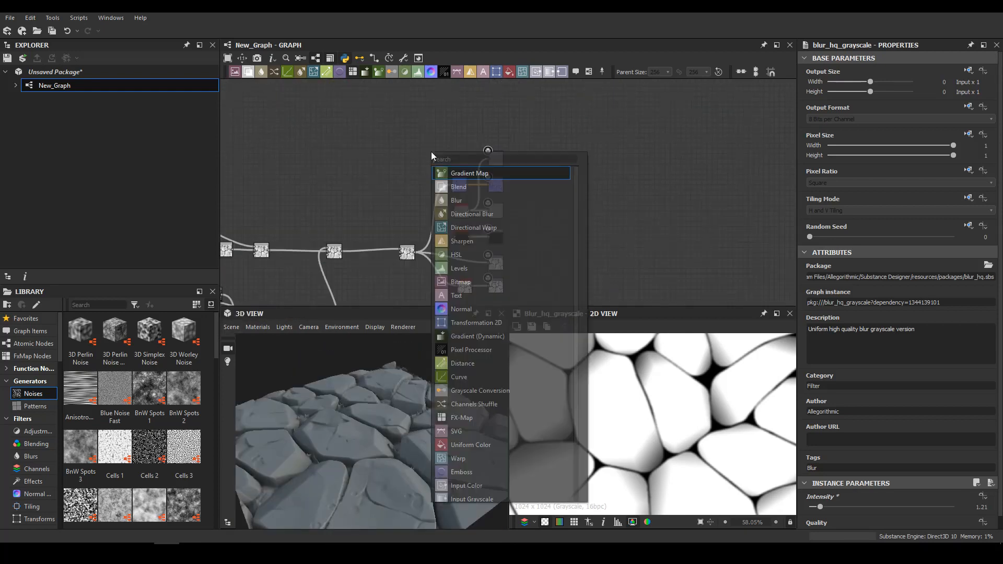
Add a Curvature Smooth node fed by the Normal node
{"action": "left_click", "coordinate": [455, 167]}
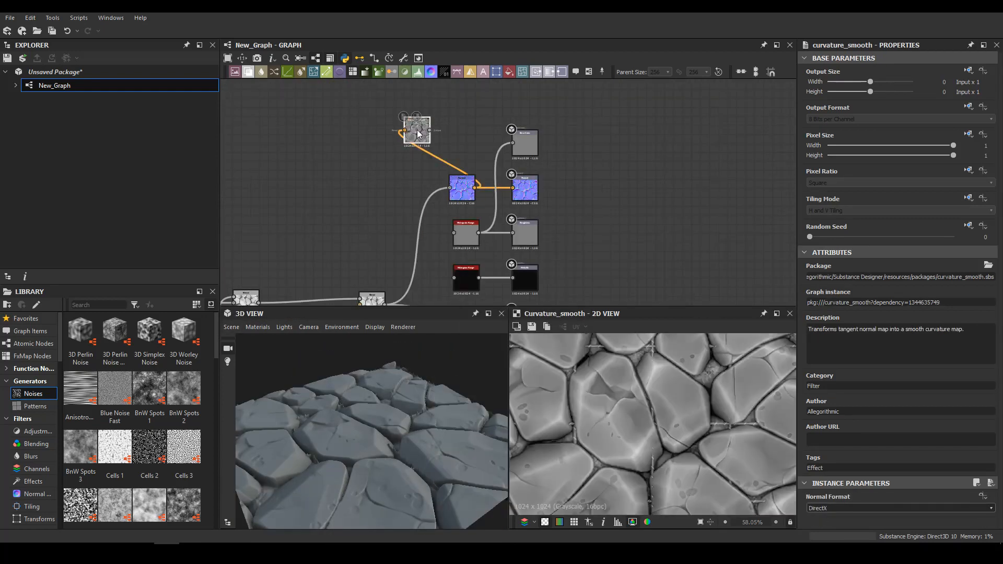
{"action": "key", "text": "space"}
{"action": "type", "text": "lev"}
{"action": "key", "text": "Return"}
{"action": "scroll", "coordinate": [403, 164], "scroll_direction": "up", "scroll_amount": 4}
{"action": "middle_click_drag", "start_coordinate": [403, 164], "coordinate": [535, 161]}
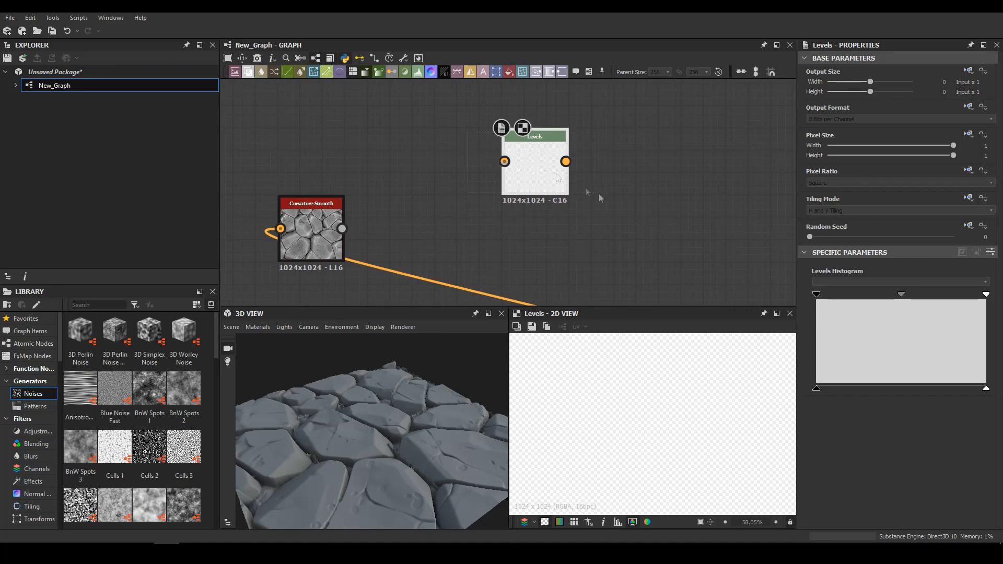
{"action": "key", "text": "Delete"}
Add a Gradient Map node to the Curvature Smooth output
{"action": "key", "text": "space"}
{"action": "type", "text": "hi"}
{"action": "key", "text": "BackSpace"}
{"action": "key", "text": "BackSpace"}
{"action": "type", "text": "gra"}
{"action": "key", "text": "Return"}
Give the Gradient Map dark brown tones, with a middle key #ff322f2c at position 0.399 and an end key #ff4b4743
{"action": "double_click", "coordinate": [812, 344]}
{"action": "left_click", "coordinate": [402, 406]}
{"action": "left_click", "coordinate": [484, 414]}
{"action": "left_click_drag", "start_coordinate": [386, 235], "coordinate": [477, 235]}
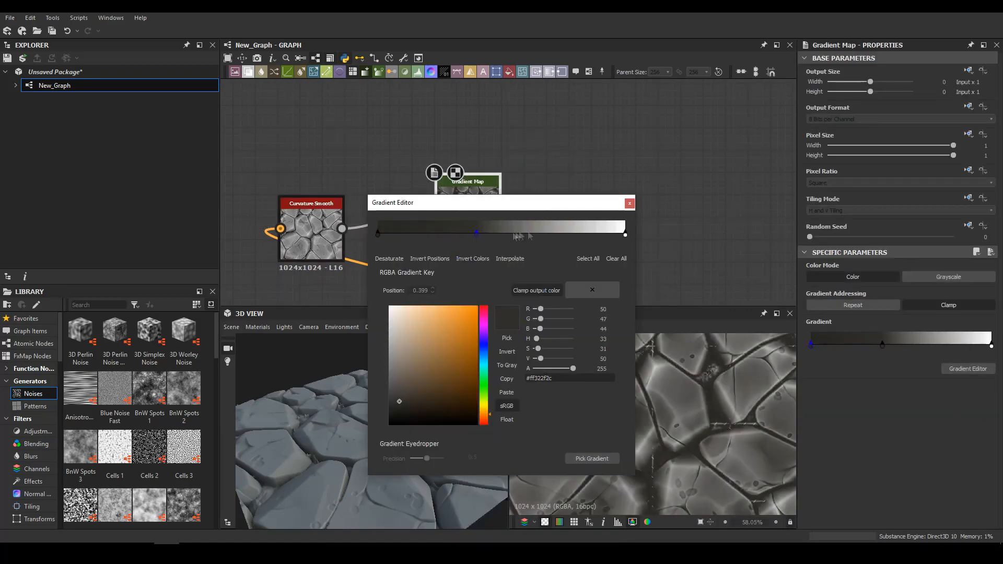
{"action": "left_click", "coordinate": [626, 235]}
{"action": "key", "text": "Delete"}
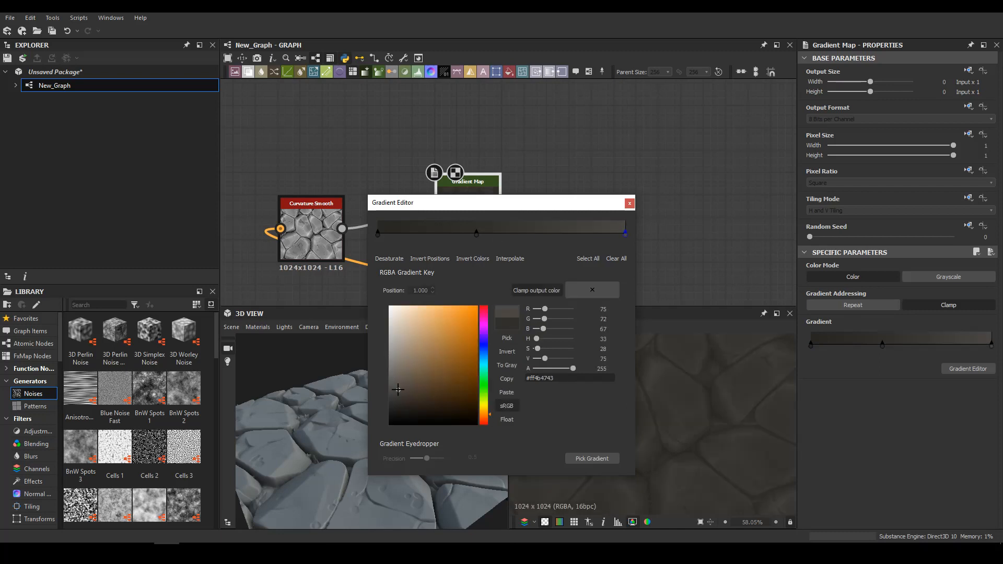
Add another Gradient Map node near the stitch grid's Levels node
{"action": "left_click", "coordinate": [629, 204]}
{"action": "left_click_drag", "start_coordinate": [382, 215], "coordinate": [631, 260]}
{"action": "scroll", "coordinate": [402, 423], "scroll_direction": "up", "scroll_amount": 5}
{"action": "mouse_move", "coordinate": [403, 423]}
{"action": "left_mouse_down"}
{"action": "mouse_move", "coordinate": [396, 410]}
{"action": "mouse_move", "coordinate": [411, 411]}
{"action": "left_mouse_up"}
{"action": "right_click", "coordinate": [472, 209]}
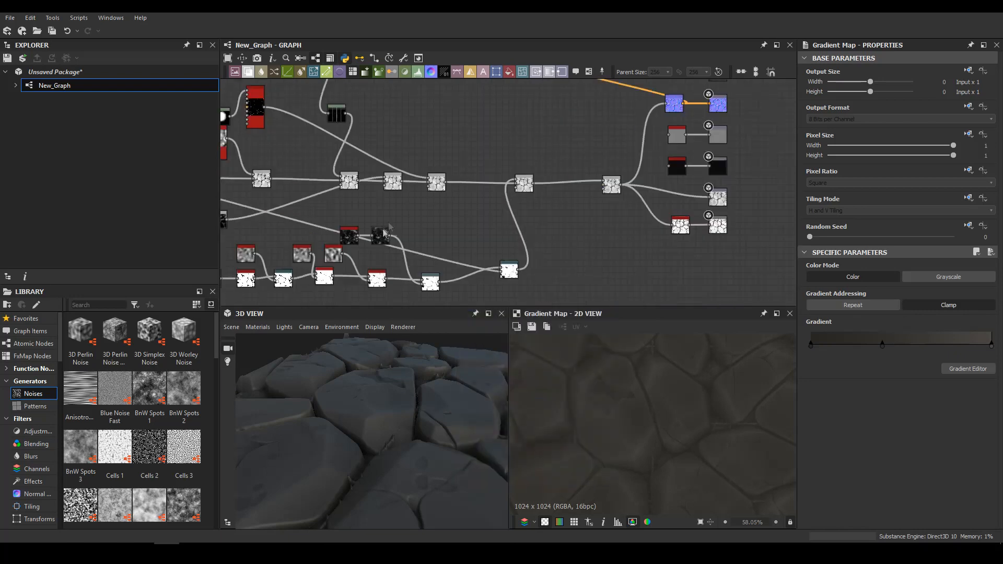
{"action": "middle_click_drag", "start_coordinate": [384, 233], "coordinate": [475, 154]}
{"action": "middle_click_drag", "start_coordinate": [444, 104], "coordinate": [518, 289]}
{"action": "scroll", "coordinate": [516, 165], "scroll_direction": "up", "scroll_amount": 5}
{"action": "key", "text": "space"}
{"action": "type", "text": "gr"}
{"action": "key", "text": "Return"}
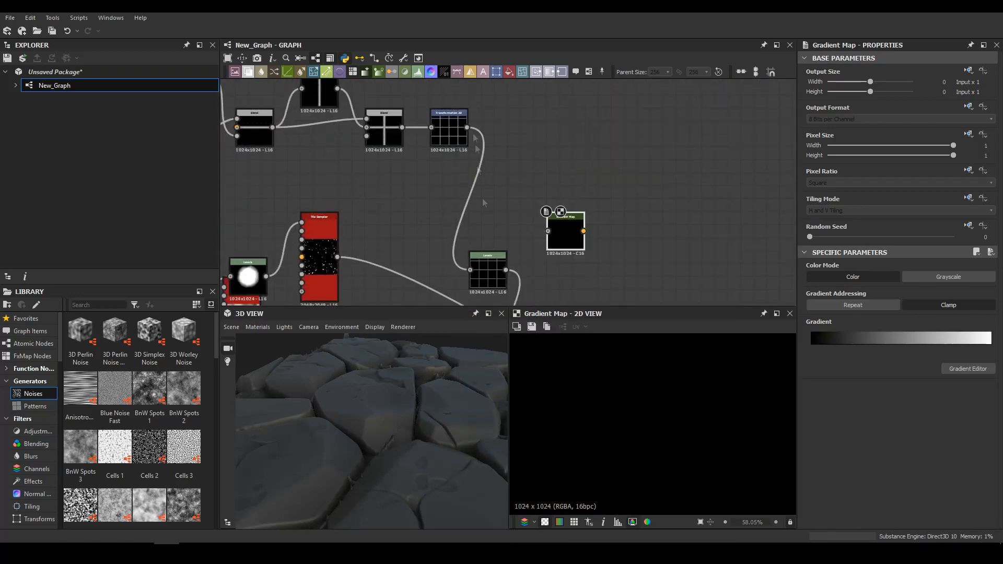
Set the Y size of the Shape node that masks the stitch line to 0.17
{"action": "double_click", "coordinate": [487, 272]}
{"action": "left_click_drag", "start_coordinate": [408, 389], "coordinate": [403, 416]}
{"action": "middle_click_drag", "start_coordinate": [342, 129], "coordinate": [453, 224]}
{"action": "scroll", "coordinate": [453, 225], "scroll_direction": "up", "scroll_amount": 3}
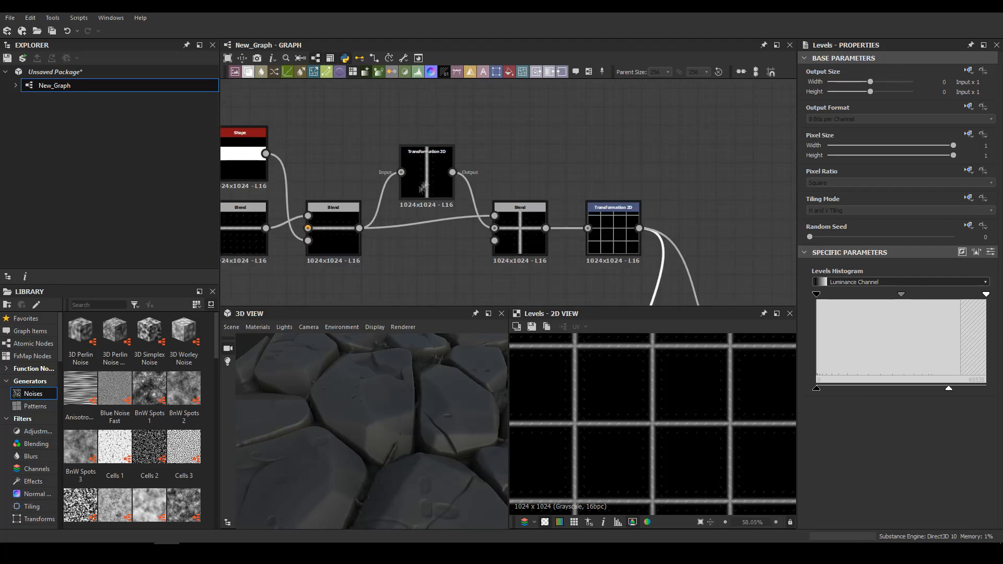
{"action": "middle_click_drag", "start_coordinate": [335, 225], "coordinate": [441, 228]}
{"action": "double_click", "coordinate": [437, 229]}
{"action": "left_click", "coordinate": [347, 157]}
{"action": "scroll", "coordinate": [857, 366], "scroll_direction": "down", "scroll_amount": 5}
{"action": "left_click_drag", "start_coordinate": [850, 441], "coordinate": [843, 441]}
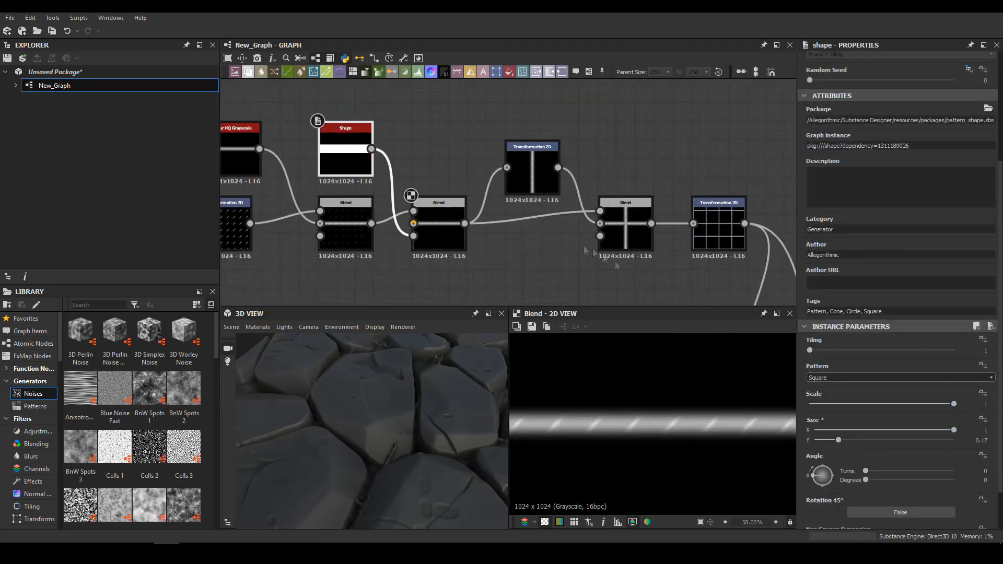
Feed the stitch Transformation 2D into the new Gradient Map and colour it from black to slate blue #ff404053
{"action": "middle_click_drag", "start_coordinate": [586, 250], "coordinate": [237, 143]}
{"action": "double_click", "coordinate": [511, 241]}
{"action": "scroll", "coordinate": [661, 433], "scroll_direction": "up", "scroll_amount": 5}
{"action": "double_click", "coordinate": [991, 346]}
{"action": "left_click_drag", "start_coordinate": [393, 378], "coordinate": [379, 379]}
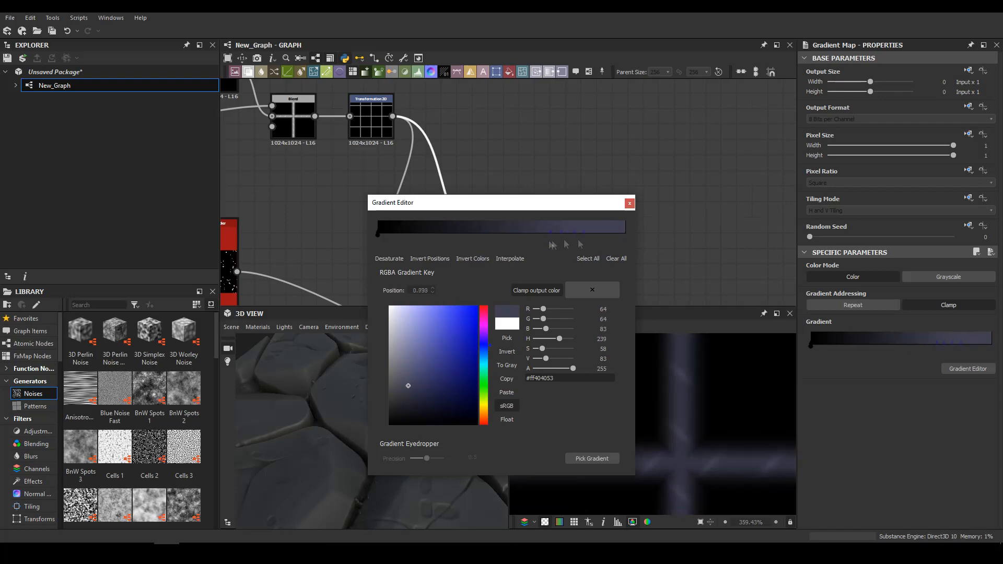
{"action": "left_click", "coordinate": [630, 203]}
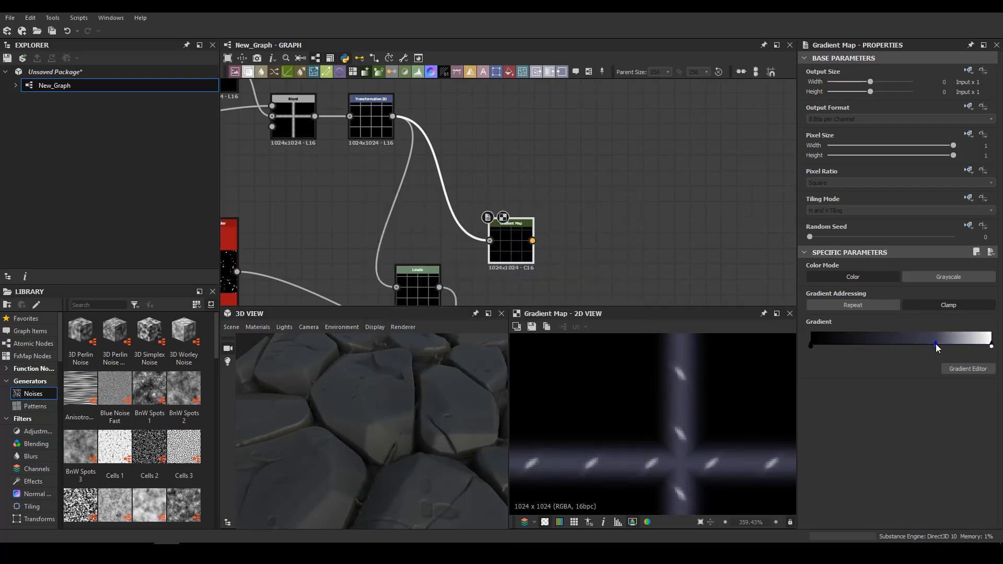
{"action": "left_click_drag", "start_coordinate": [921, 346], "coordinate": [995, 346]}
Insert a Blend node between the brown stone Gradient Map and the Base Color output
{"action": "scroll", "coordinate": [627, 204], "scroll_direction": "down", "scroll_amount": 5}
{"action": "middle_click_drag", "start_coordinate": [627, 204], "coordinate": [382, 179]}
{"action": "left_click", "coordinate": [518, 138]}
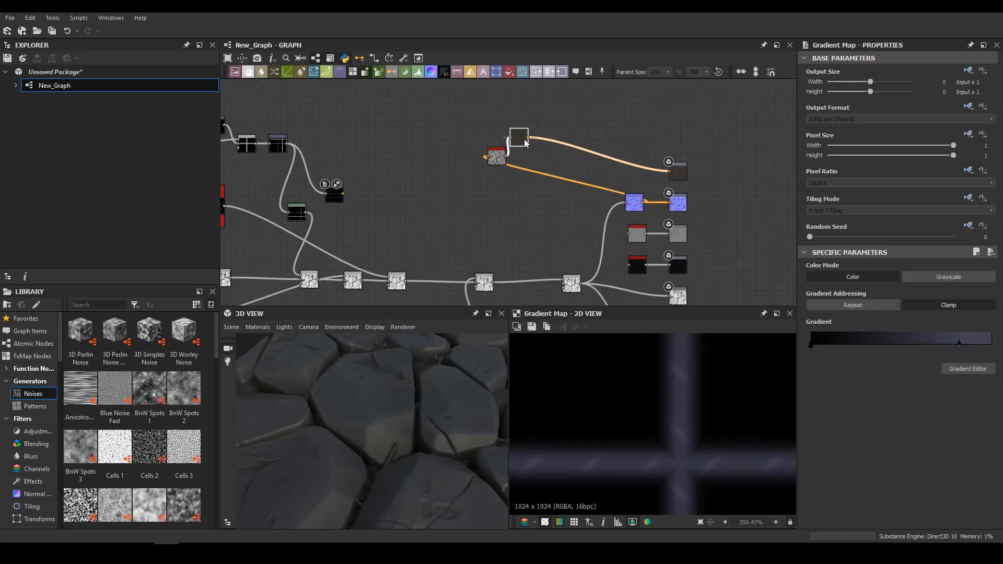
{"action": "double_click", "coordinate": [599, 154]}
Create a Blend of the stitch Levels and the stone height, swap its inputs and set its blending mode to Subtract
{"action": "middle_click_drag", "start_coordinate": [322, 265], "coordinate": [333, 224]}
{"action": "scroll", "coordinate": [332, 224], "scroll_direction": "up", "scroll_amount": 3}
{"action": "double_click", "coordinate": [312, 250]}
{"action": "scroll", "coordinate": [360, 246], "scroll_direction": "down", "scroll_amount": 4}
{"action": "scroll", "coordinate": [324, 259], "scroll_direction": "up", "scroll_amount": 4}
{"action": "middle_click_drag", "start_coordinate": [324, 258], "coordinate": [390, 279]}
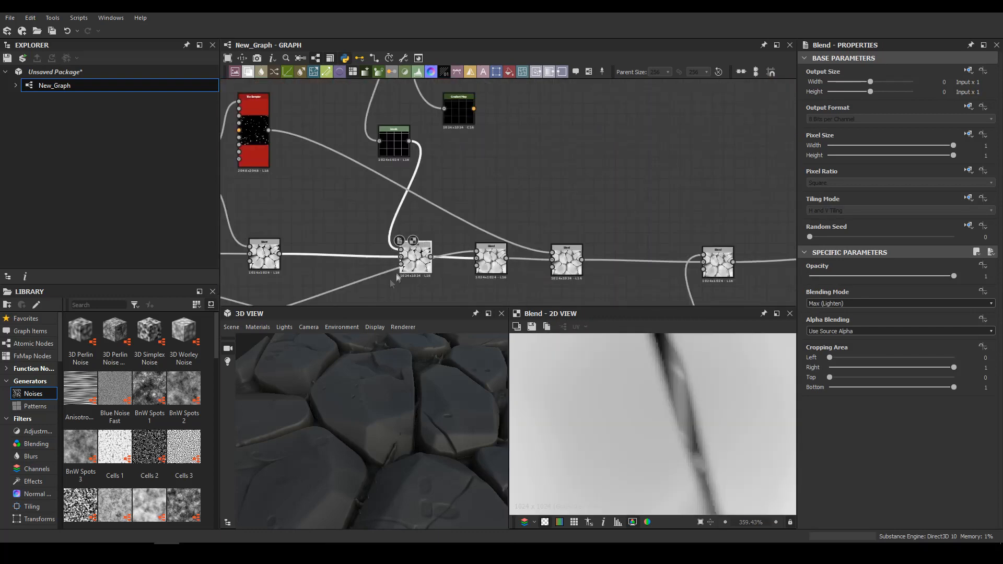
{"action": "scroll", "coordinate": [680, 380], "scroll_direction": "down", "scroll_amount": 5}
{"action": "left_click", "coordinate": [846, 303]}
{"action": "left_click", "coordinate": [836, 298]}
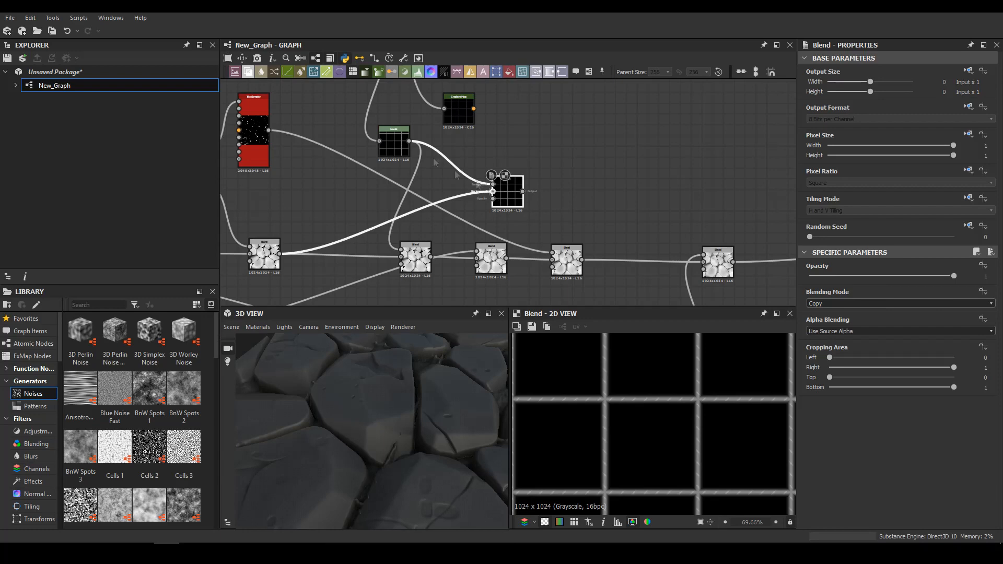
{"action": "key", "text": "x"}
{"action": "left_click", "coordinate": [842, 303]}
{"action": "left_click", "coordinate": [842, 325]}
Connect the stitch Gradient Map as foreground and the Subtract Blend as opacity mask of the base colour Blend
{"action": "middle_click_drag", "start_coordinate": [564, 186], "coordinate": [395, 259]}
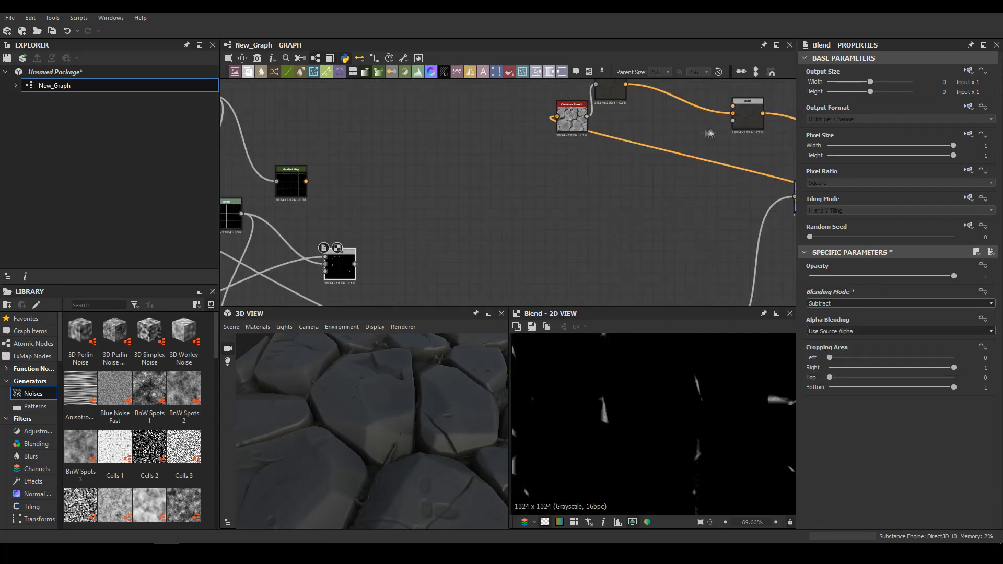
{"action": "left_click", "coordinate": [741, 116]}
{"action": "scroll", "coordinate": [612, 436], "scroll_direction": "up", "scroll_amount": 4}
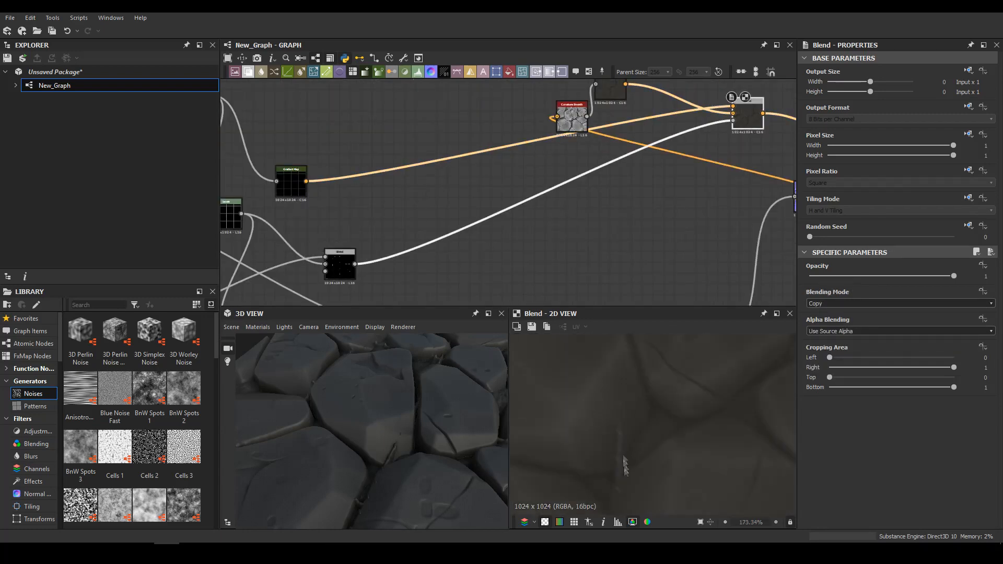
{"action": "scroll", "coordinate": [523, 139], "scroll_direction": "down", "scroll_amount": 4}
{"action": "scroll", "coordinate": [459, 221], "scroll_direction": "up", "scroll_amount": 3}
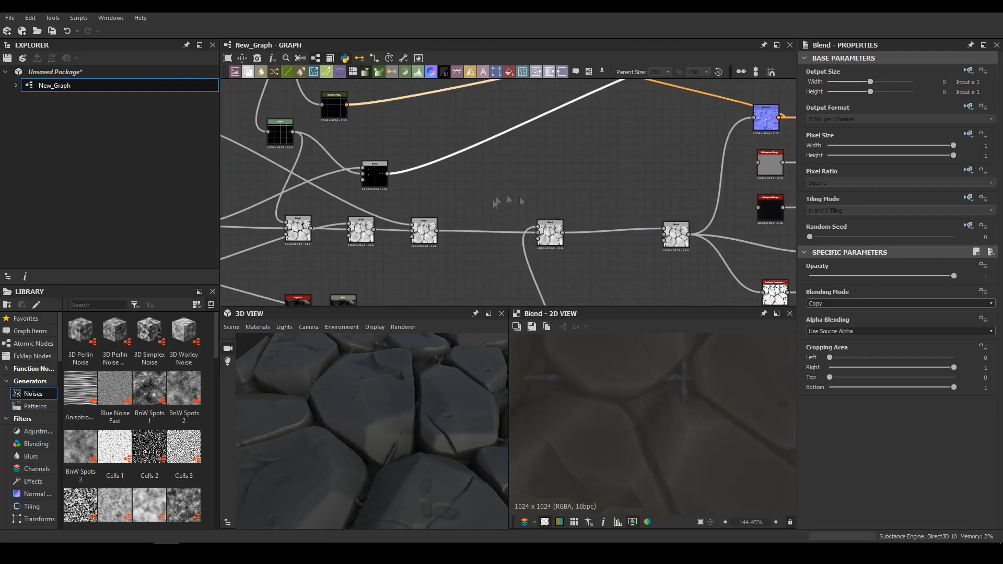
Add a Gradient Map node below the height chain and feed it from the Blend holding the dark noise pattern
{"action": "middle_click_drag", "start_coordinate": [444, 292], "coordinate": [522, 190]}
{"action": "left_click", "coordinate": [523, 190]}
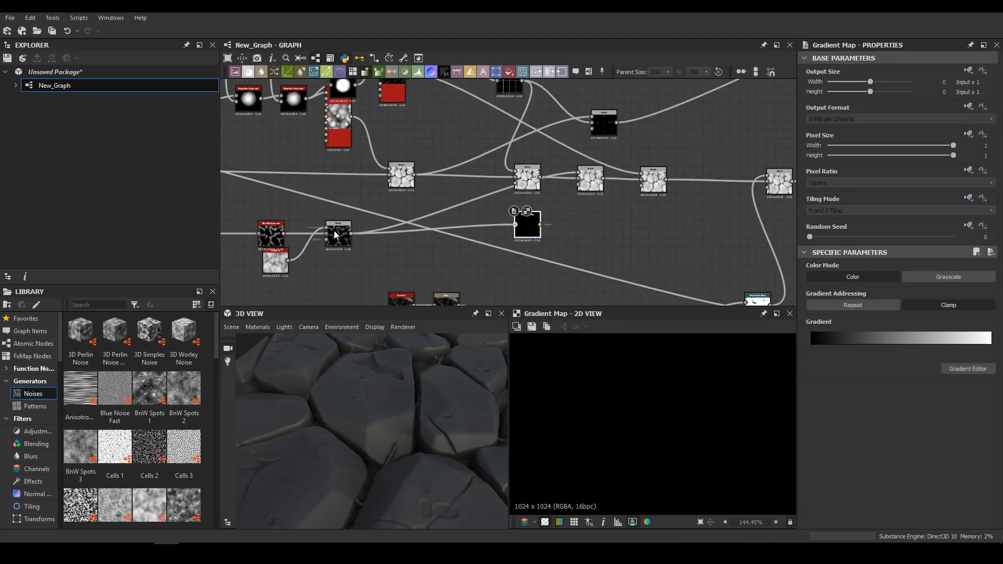
{"action": "scroll", "coordinate": [653, 412], "scroll_direction": "down", "scroll_amount": 4}
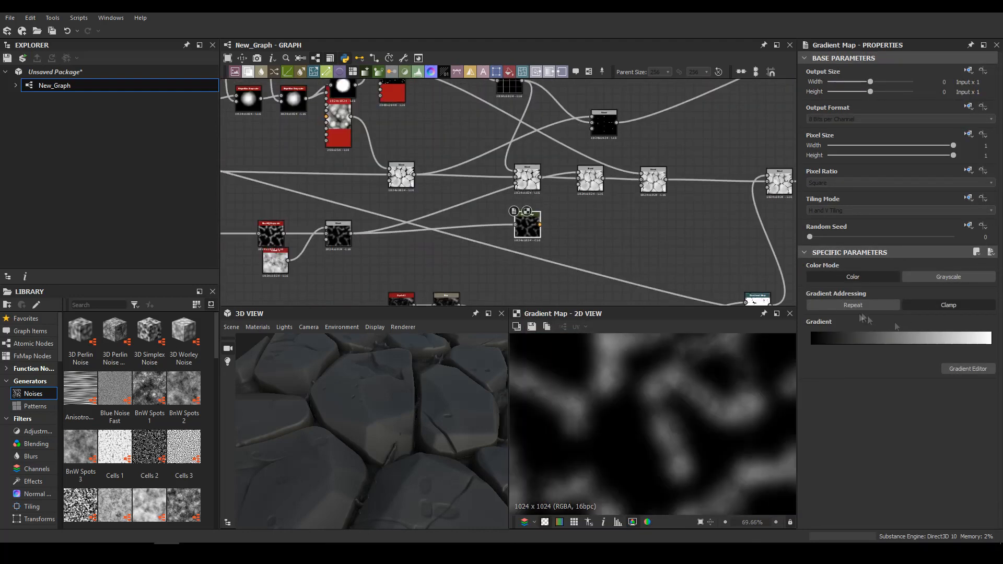
Colour the noise Gradient Map with dark green, olive green and reddish brown keys
{"action": "double_click", "coordinate": [991, 345]}
{"action": "left_click", "coordinate": [484, 404]}
{"action": "left_click", "coordinate": [418, 388]}
{"action": "left_click_drag", "start_coordinate": [629, 236], "coordinate": [500, 234]}
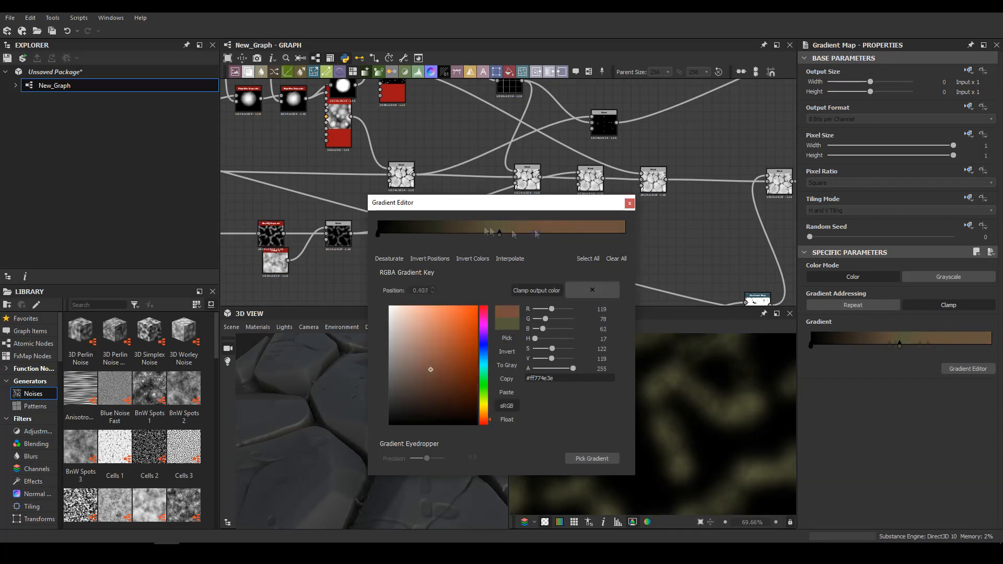
{"action": "mouse_move", "coordinate": [499, 234]}
{"action": "left_mouse_down"}
{"action": "mouse_move", "coordinate": [469, 234]}
{"action": "mouse_move", "coordinate": [502, 233]}
{"action": "left_mouse_up"}
{"action": "left_click", "coordinate": [378, 235]}
{"action": "left_click_drag", "start_coordinate": [453, 365], "coordinate": [484, 392]}
{"action": "left_click", "coordinate": [417, 400]}
{"action": "left_click", "coordinate": [629, 203]}
Duplicate a Blend node and set its blending mode to Subtract to form a mask of the gaps between the stones
{"action": "middle_click_drag", "start_coordinate": [606, 195], "coordinate": [545, 169]}
{"action": "double_click", "coordinate": [579, 150]}
{"action": "key", "text": "ctrl+d"}
{"action": "double_click", "coordinate": [591, 208]}
{"action": "left_click", "coordinate": [857, 304]}
{"action": "left_click", "coordinate": [848, 316]}
{"action": "left_click_drag", "start_coordinate": [513, 242], "coordinate": [634, 241]}
{"action": "scroll", "coordinate": [634, 243], "scroll_direction": "down", "scroll_amount": 3}
{"action": "middle_click_drag", "start_coordinate": [634, 243], "coordinate": [525, 302]}
Insert a Blend before the Base Color output that applies the green Gradient Map through the gap mask
{"action": "key", "text": "space"}
{"action": "type", "text": "b"}
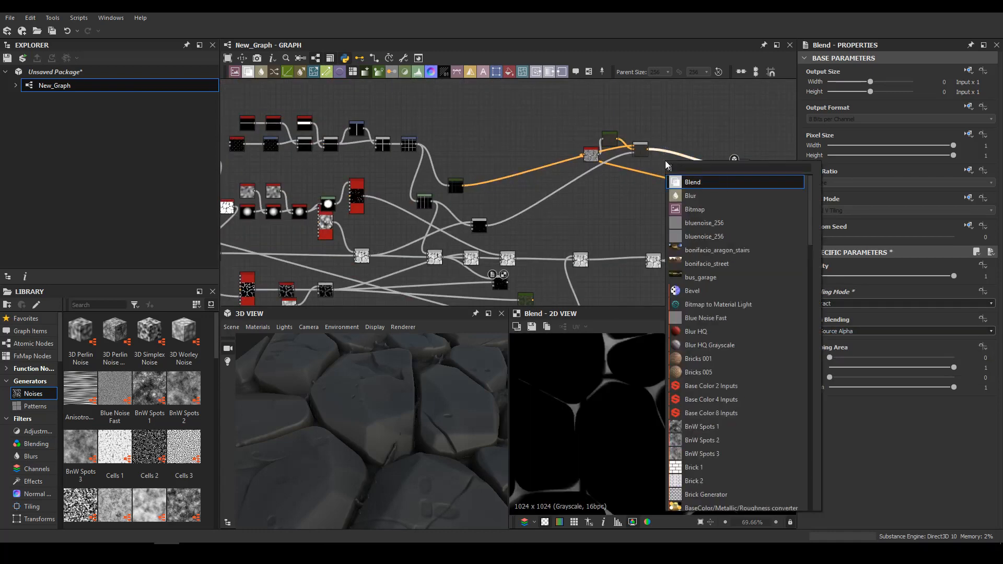
{"action": "key", "text": "Return"}
{"action": "left_click_drag", "start_coordinate": [413, 413], "coordinate": [463, 382]}
{"action": "scroll", "coordinate": [396, 403], "scroll_direction": "down", "scroll_amount": 5}
{"action": "scroll", "coordinate": [734, 238], "scroll_direction": "up", "scroll_amount": 5}
Feed the stone height into the Roughness Histogram Range and set its range to 0.33 and position to 0.74
{"action": "left_click", "coordinate": [631, 169]}
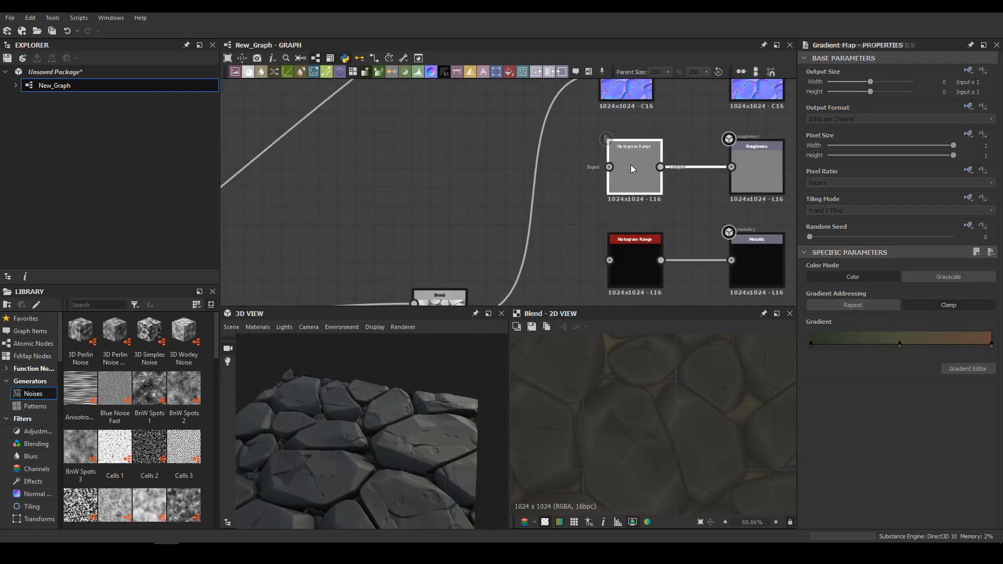
{"action": "double_click", "coordinate": [631, 167]}
{"action": "middle_click_drag", "start_coordinate": [583, 189], "coordinate": [600, 127]}
{"action": "left_click_drag", "start_coordinate": [810, 494], "coordinate": [857, 494]}
{"action": "mouse_move", "coordinate": [918, 521]}
{"action": "left_mouse_down"}
{"action": "mouse_move", "coordinate": [902, 522]}
{"action": "mouse_move", "coordinate": [916, 521]}
{"action": "left_mouse_up"}
Feed the stone height into the Metallic Histogram Range and set its position to 0.02
{"action": "middle_click_drag", "start_coordinate": [625, 198], "coordinate": [627, 181]}
{"action": "left_click_drag", "start_coordinate": [627, 179], "coordinate": [483, 235]}
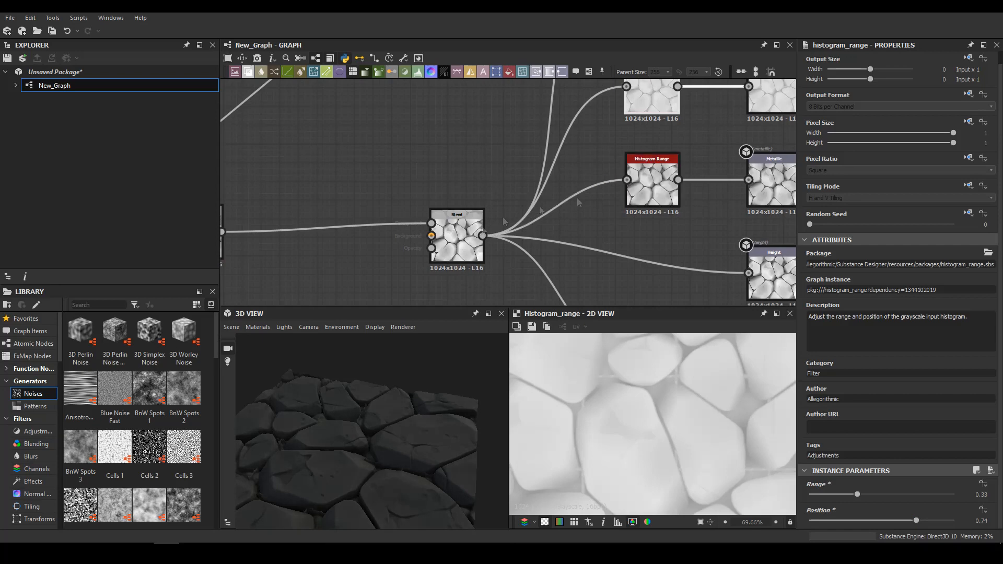
{"action": "left_click_drag", "start_coordinate": [857, 494], "coordinate": [814, 520]}
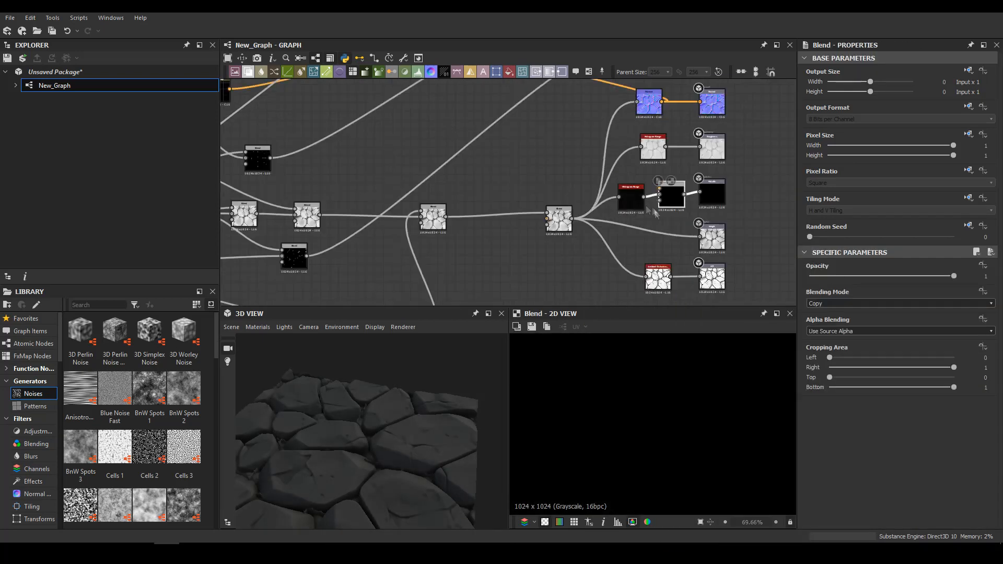
Blend the stitch mask into the Metallic channel using the Add (Linear Dodge) blending mode
{"action": "left_click_drag", "start_coordinate": [659, 191], "coordinate": [270, 157]}
{"action": "left_click", "coordinate": [844, 304]}
{"action": "left_click", "coordinate": [843, 312]}
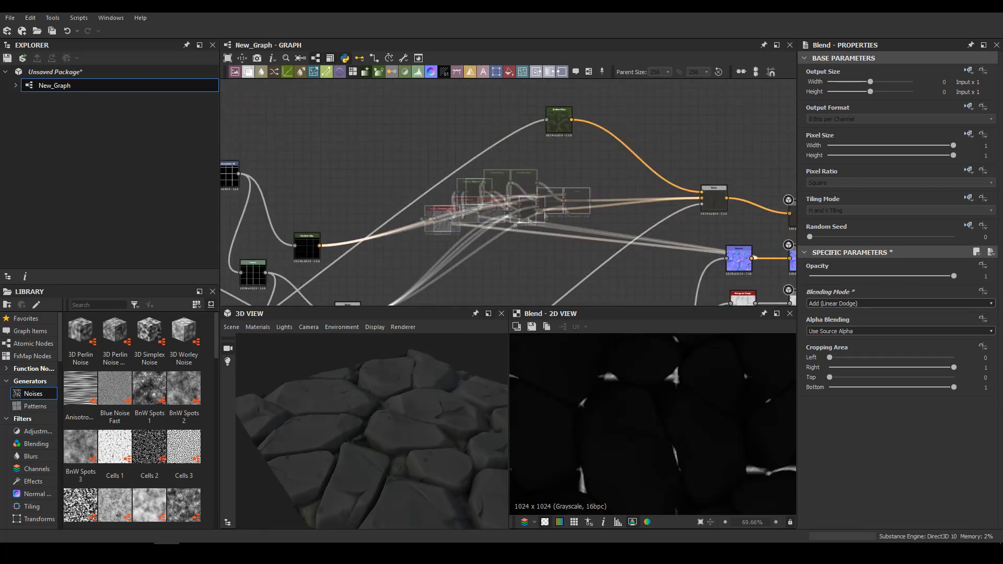
Add an HSL node after the brown stone Gradient Map with saturation 0.6 and lightness 0.53
{"action": "left_click", "coordinate": [315, 230]}
{"action": "right_click", "coordinate": [404, 169]}
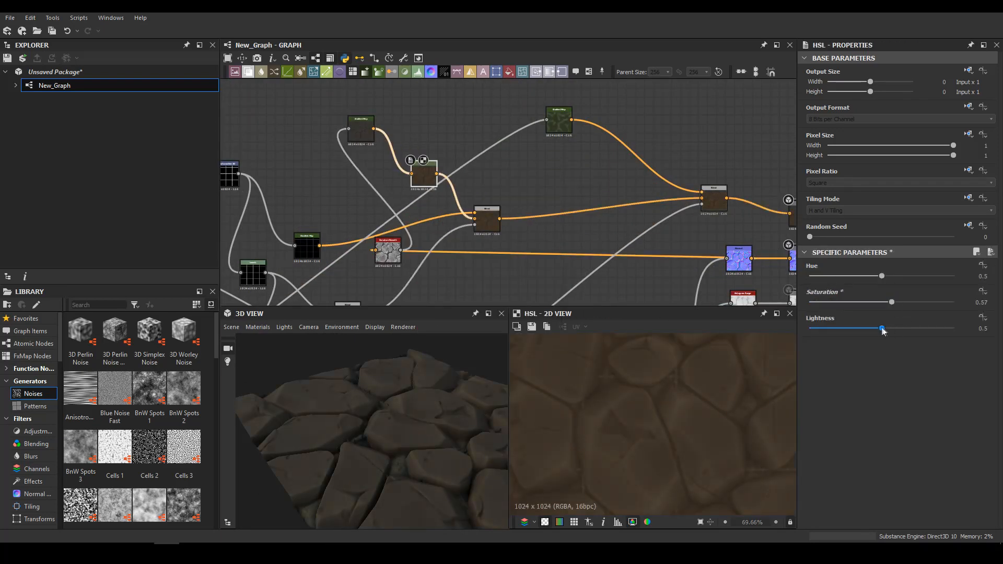
{"action": "left_click_drag", "start_coordinate": [882, 328], "coordinate": [886, 328]}
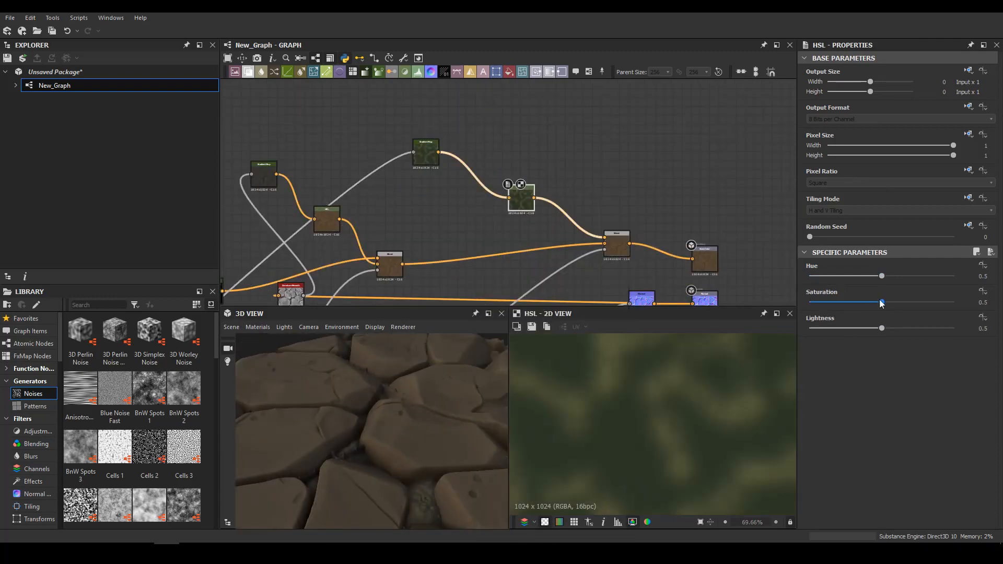
Add an HSL node after the green Gradient Map with hue 0.45 and saturation 0.66
{"action": "left_click_drag", "start_coordinate": [882, 303], "coordinate": [905, 302]}
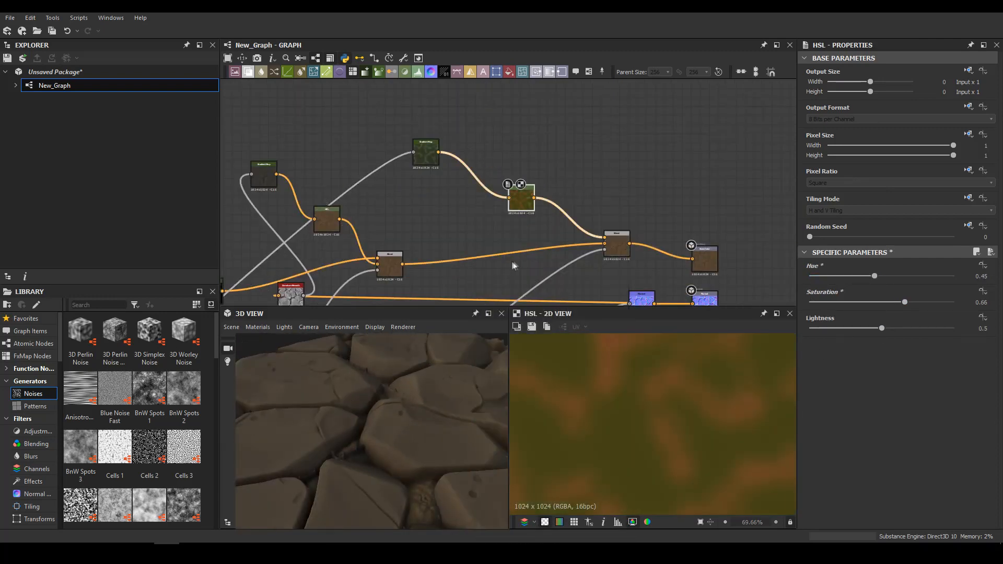
{"action": "middle_click_drag", "start_coordinate": [516, 263], "coordinate": [494, 204]}
{"action": "left_click_drag", "start_coordinate": [368, 206], "coordinate": [461, 186]}
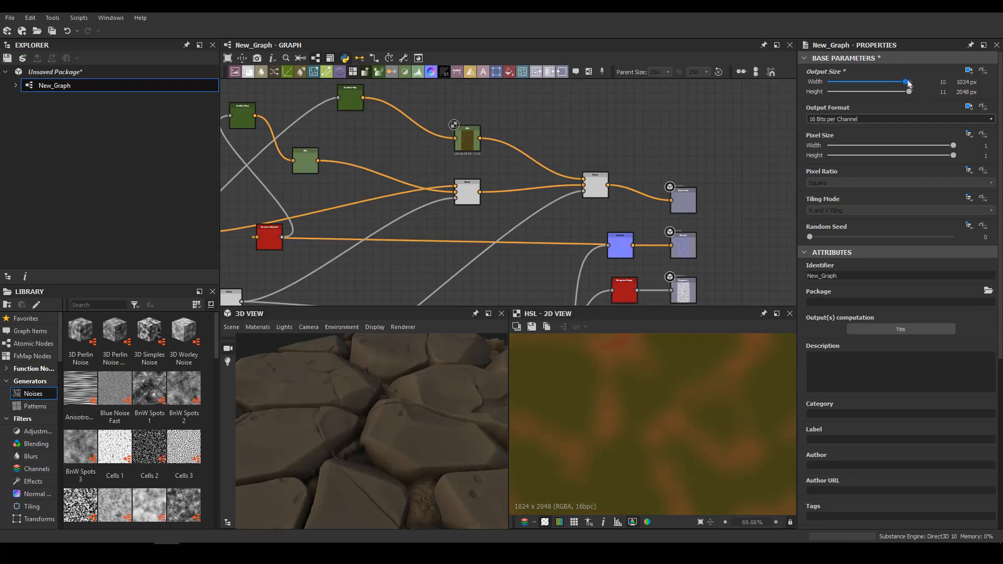
Try a 2048 x 2048 output size for the graph, check it in the 3D preview and undo it
{"action": "left_click_drag", "start_coordinate": [378, 419], "coordinate": [541, 403]}
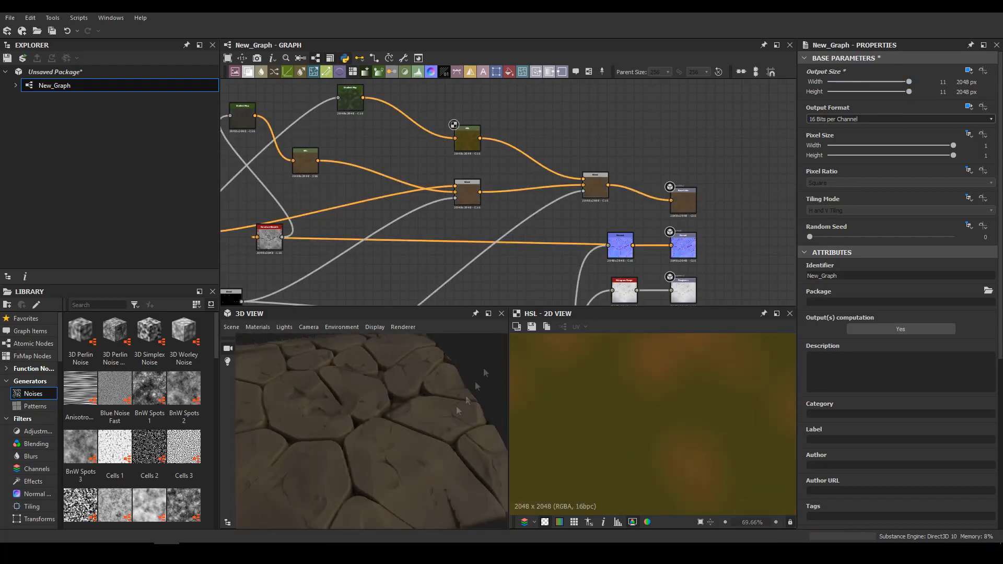
{"action": "key", "text": "ctrl+z"}
{"action": "scroll", "coordinate": [412, 388], "scroll_direction": "up", "scroll_amount": 3}
{"action": "left_click_drag", "start_coordinate": [411, 389], "coordinate": [553, 205]}
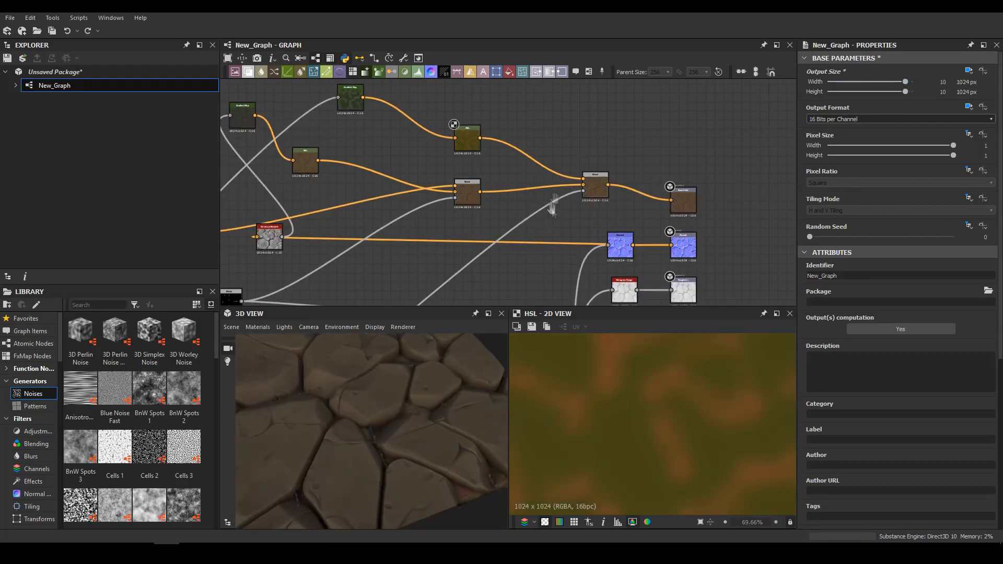
Rearrange the output nodes, spacing Base Color away from the others to make room for more colour nodes
{"action": "middle_click_drag", "start_coordinate": [552, 205], "coordinate": [554, 183]}
{"action": "scroll", "coordinate": [555, 183], "scroll_direction": "down", "scroll_amount": 6}
{"action": "left_click_drag", "start_coordinate": [386, 407], "coordinate": [428, 380]}
{"action": "scroll", "coordinate": [601, 261], "scroll_direction": "up", "scroll_amount": 3}
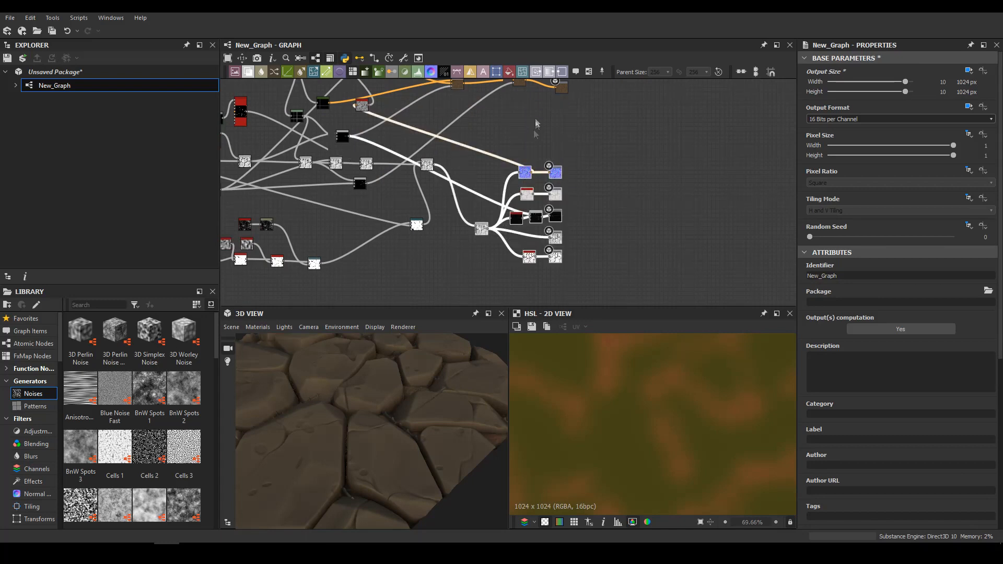
{"action": "middle_click_drag", "start_coordinate": [535, 124], "coordinate": [478, 222]}
{"action": "scroll", "coordinate": [478, 222], "scroll_direction": "up", "scroll_amount": 2}
{"action": "left_click_drag", "start_coordinate": [516, 169], "coordinate": [550, 161]}
{"action": "middle_click_drag", "start_coordinate": [491, 198], "coordinate": [584, 185]}
{"action": "left_click_drag", "start_coordinate": [550, 149], "coordinate": [505, 154]}
{"action": "double_click", "coordinate": [504, 153]}
{"action": "scroll", "coordinate": [541, 203], "scroll_direction": "up", "scroll_amount": 2}
{"action": "middle_click_drag", "start_coordinate": [496, 211], "coordinate": [531, 203]}
Add a Levels node fed by Curvature Smooth and raise its black point to isolate the stone edges
{"action": "key", "text": "space"}
{"action": "type", "text": "lev"}
{"action": "key", "text": "Return"}
{"action": "double_click", "coordinate": [267, 170]}
{"action": "left_click_drag", "start_coordinate": [279, 169], "coordinate": [524, 200]}
{"action": "double_click", "coordinate": [537, 203]}
{"action": "left_click_drag", "start_coordinate": [816, 295], "coordinate": [923, 296]}
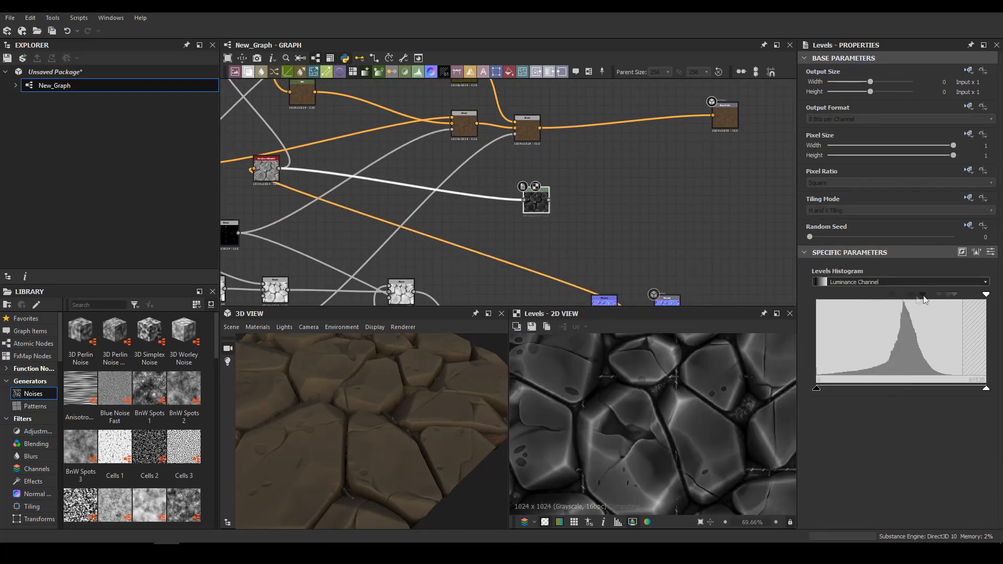
Insert a Blend before the Base Color output and mask it with the curvature Levels
{"action": "key", "text": "space"}
{"action": "type", "text": "blend"}
{"action": "key", "text": "Return"}
{"action": "left_click_drag", "start_coordinate": [549, 200], "coordinate": [613, 134]}
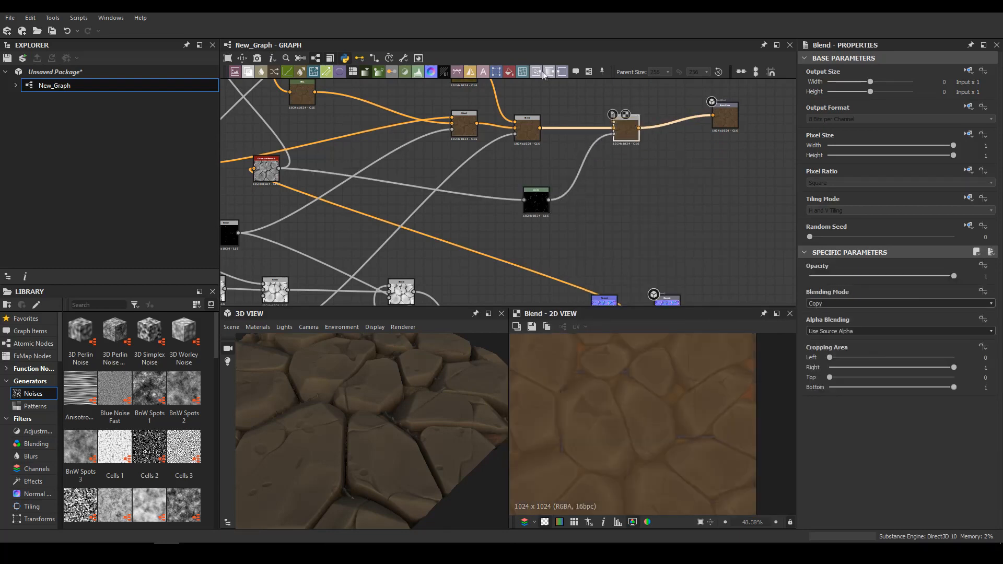
Add a Uniform Color node in cream, RGB 255, 222, 167, as the foreground of the edge Blend
{"action": "left_click", "coordinate": [509, 71]}
{"action": "left_click_drag", "start_coordinate": [884, 304], "coordinate": [835, 303]}
{"action": "left_click", "coordinate": [824, 307]}
{"action": "left_click", "coordinate": [482, 276]}
{"action": "mouse_move", "coordinate": [397, 462]}
{"action": "left_mouse_down"}
{"action": "mouse_move", "coordinate": [431, 405]}
{"action": "mouse_move", "coordinate": [407, 470]}
{"action": "left_mouse_up"}
{"action": "left_click", "coordinate": [575, 356]}
{"action": "left_click_drag", "start_coordinate": [489, 278], "coordinate": [512, 273]}
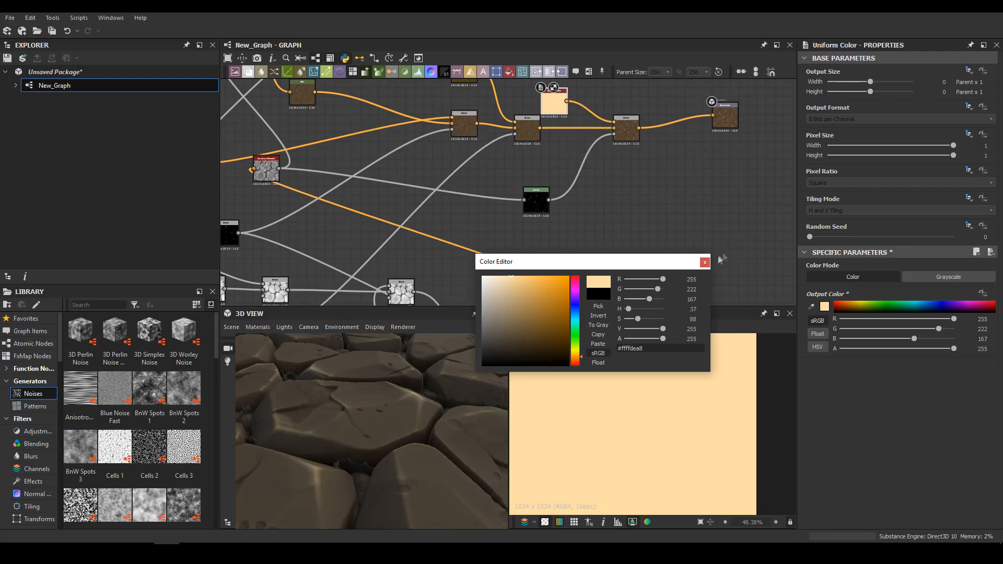
{"action": "left_click", "coordinate": [705, 262]}
{"action": "scroll", "coordinate": [308, 404], "scroll_direction": "down", "scroll_amount": 10}
{"action": "scroll", "coordinate": [380, 404], "scroll_direction": "up", "scroll_amount": 10}
{"action": "double_click", "coordinate": [626, 133]}
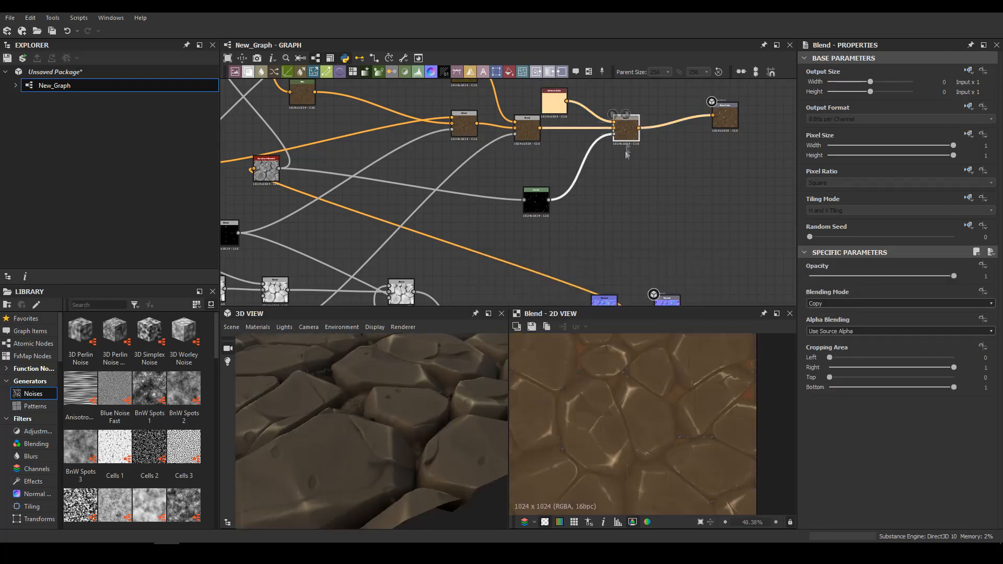
Insert one more Blend node between the edge highlight Blend and the Base Color output
{"action": "key", "text": "space"}
{"action": "middle_click_drag", "start_coordinate": [681, 148], "coordinate": [517, 104]}
{"action": "scroll", "coordinate": [565, 168], "scroll_direction": "down", "scroll_amount": 4}
Add a Levels node fed by the ambient occlusion, invert it and connect it as the last Blend's opacity mask
{"action": "key", "text": "space"}
{"action": "left_click_drag", "start_coordinate": [512, 108], "coordinate": [496, 170]}
{"action": "left_click_drag", "start_coordinate": [507, 183], "coordinate": [598, 183]}
{"action": "scroll", "coordinate": [522, 110], "scroll_direction": "up", "scroll_amount": 4}
{"action": "middle_click_drag", "start_coordinate": [522, 157], "coordinate": [506, 248]}
{"action": "left_click_drag", "start_coordinate": [496, 250], "coordinate": [457, 251]}
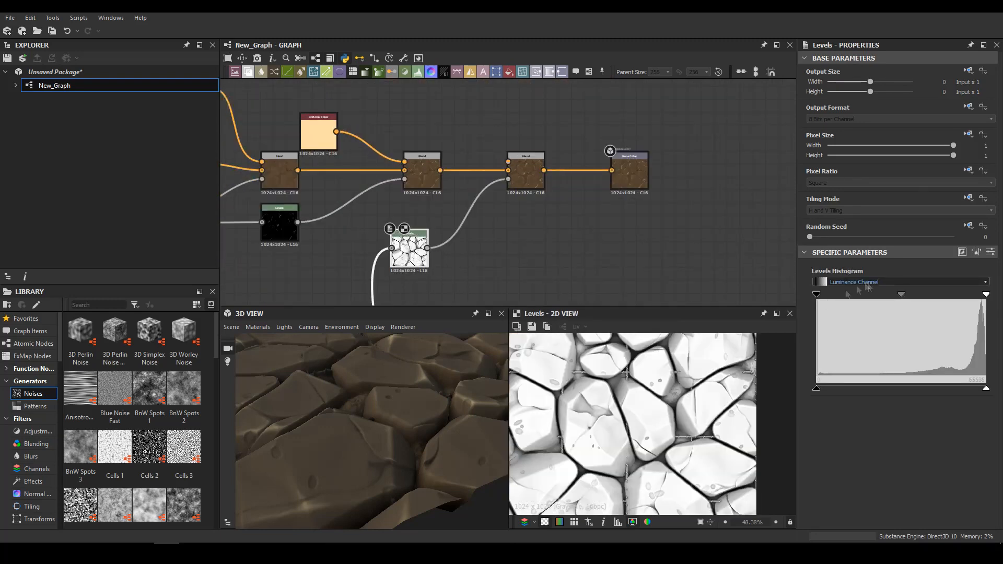
{"action": "left_click", "coordinate": [962, 251]}
Add a Uniform Color node in burnt orange, RGB 163, 56, 0, as the last Blend's foreground
{"action": "left_click", "coordinate": [510, 71]}
{"action": "left_click_drag", "start_coordinate": [511, 198], "coordinate": [421, 118]}
{"action": "left_click_drag", "start_coordinate": [847, 307], "coordinate": [848, 303]}
{"action": "left_click_drag", "start_coordinate": [440, 119], "coordinate": [508, 162]}
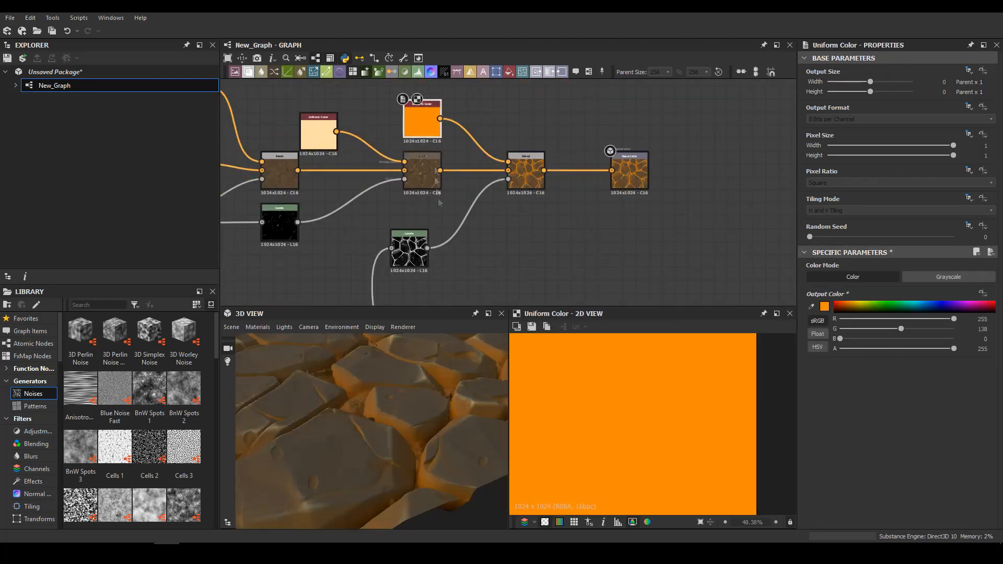
{"action": "left_click", "coordinate": [826, 308]}
{"action": "left_click_drag", "start_coordinate": [566, 335], "coordinate": [567, 307]}
{"action": "left_click", "coordinate": [575, 362]}
Set the last Blend's blending mode to Multiply and inspect the coloured stones in the 3D and 2D previews
{"action": "double_click", "coordinate": [519, 176]}
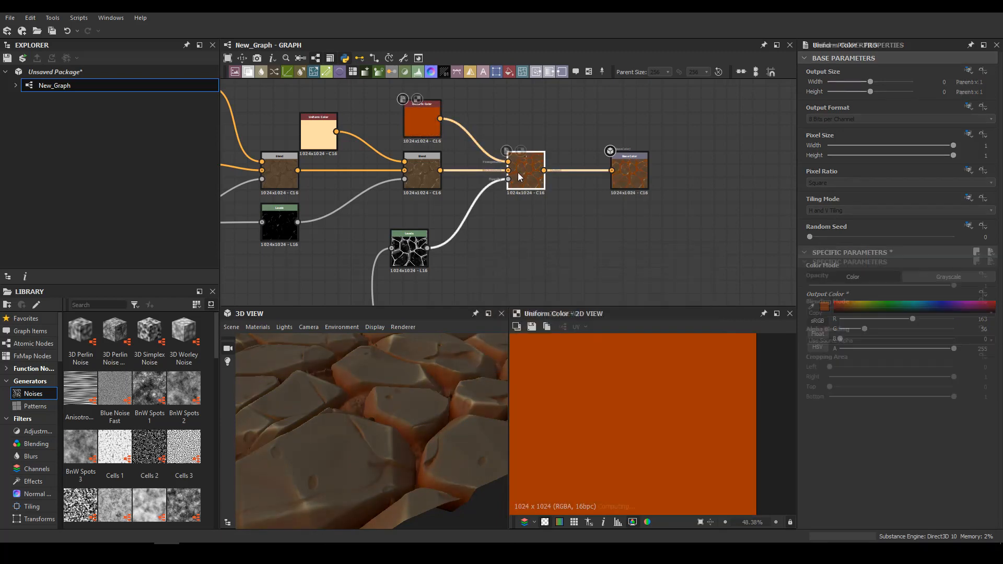
{"action": "left_click", "coordinate": [837, 304]}
{"action": "left_click", "coordinate": [832, 332]}
{"action": "left_click_drag", "start_coordinate": [377, 397], "coordinate": [374, 434]}
{"action": "scroll", "coordinate": [372, 406], "scroll_direction": "up", "scroll_amount": 5}
{"action": "scroll", "coordinate": [372, 407], "scroll_direction": "down", "scroll_amount": 3}
{"action": "middle_click_drag", "start_coordinate": [637, 397], "coordinate": [680, 438]}
{"action": "scroll", "coordinate": [653, 428], "scroll_direction": "down", "scroll_amount": 1}
{"action": "scroll", "coordinate": [721, 427], "scroll_direction": "down", "scroll_amount": 3}
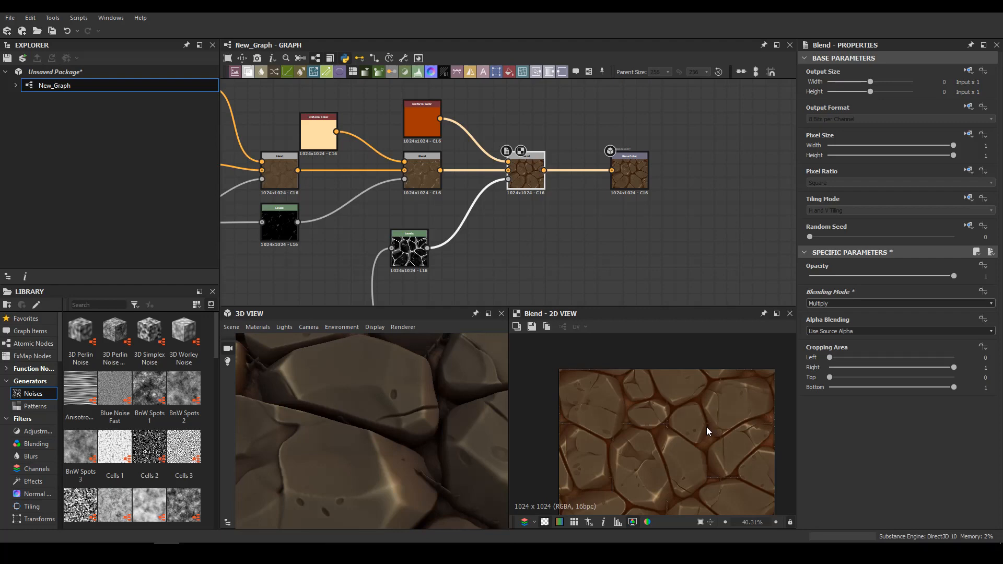
Add another Levels node fed by the ambient occlusion and boost its contrast to isolate the stone tops
{"action": "scroll", "coordinate": [384, 449], "scroll_direction": "down", "scroll_amount": 3}
{"action": "left_click_drag", "start_coordinate": [384, 450], "coordinate": [473, 431]}
{"action": "scroll", "coordinate": [526, 287], "scroll_direction": "down", "scroll_amount": 5}
{"action": "middle_click_drag", "start_coordinate": [527, 288], "coordinate": [509, 113]}
{"action": "scroll", "coordinate": [495, 152], "scroll_direction": "up", "scroll_amount": 1}
{"action": "key", "text": "space"}
{"action": "type", "text": "le"}
{"action": "key", "text": "Return"}
{"action": "left_click_drag", "start_coordinate": [456, 275], "coordinate": [504, 110]}
{"action": "left_click_drag", "start_coordinate": [817, 296], "coordinate": [962, 301]}
{"action": "middle_click_drag", "start_coordinate": [512, 94], "coordinate": [481, 236]}
Insert a Blend node before the Base Color output and connect the new Levels as its opacity mask
{"action": "left_click", "coordinate": [525, 170]}
{"action": "key", "text": "space"}
{"action": "left_click_drag", "start_coordinate": [522, 170], "coordinate": [490, 251]}
{"action": "type", "text": "bl"}
{"action": "key", "text": "Return"}
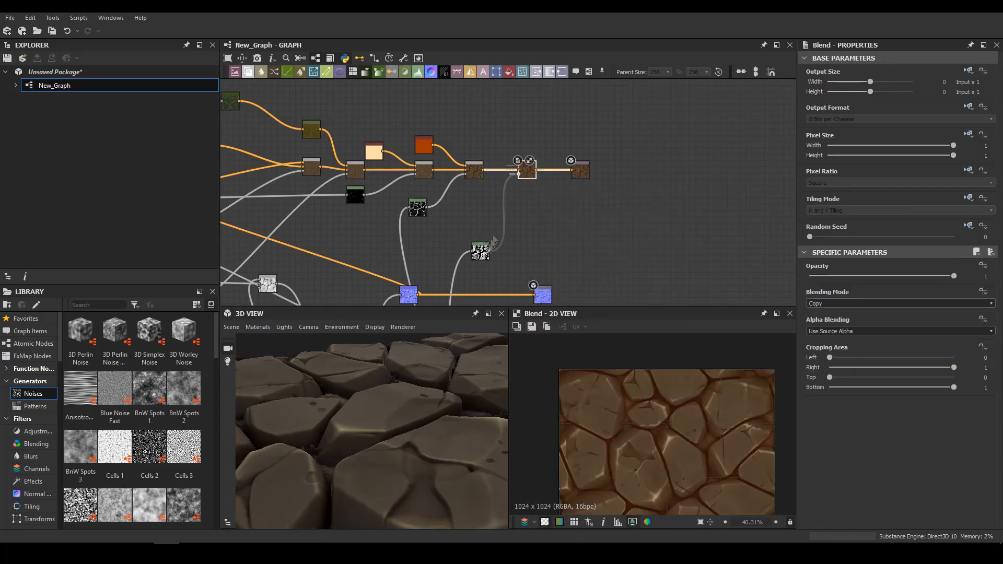
Add a teal Uniform Color node, RGB 0, 142, 159, as the new Blend's foreground and tidy the Levels node's placement
{"action": "left_click", "coordinate": [509, 73]}
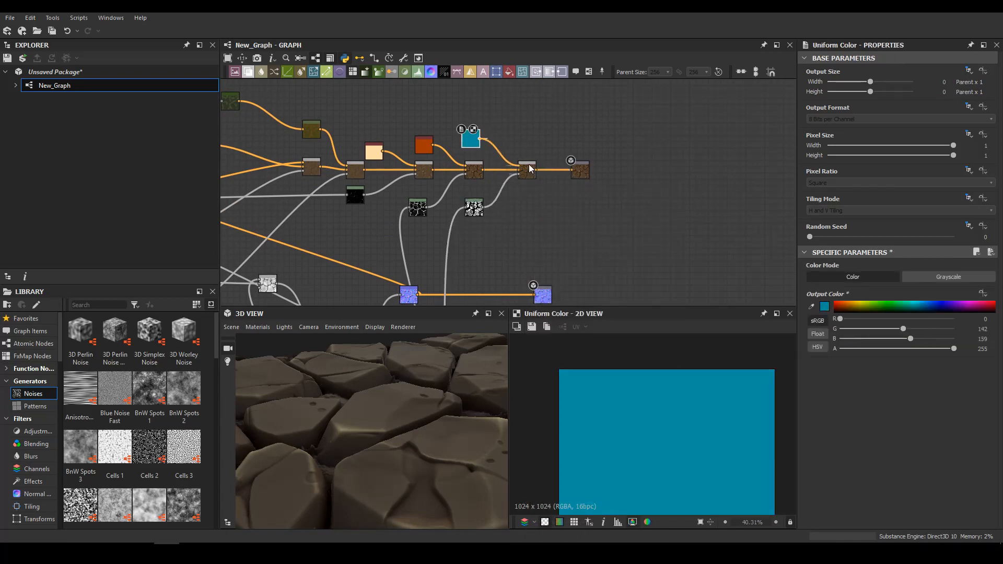
{"action": "scroll", "coordinate": [466, 220], "scroll_direction": "up", "scroll_amount": 4}
{"action": "left_click_drag", "start_coordinate": [482, 195], "coordinate": [458, 214]}
Insert a Slope Blur Grayscale node between the stone-top Levels and the last Blend's opacity input
{"action": "left_click", "coordinate": [525, 170]}
{"action": "key", "text": "space"}
{"action": "type", "text": "slo"}
{"action": "key", "text": "Return"}
Add a Clouds 2 node as the Slope Blur's slope input and set the Slope Blur's samples to 32
{"action": "key", "text": "space"}
{"action": "type", "text": "per"}
{"action": "key", "text": "space"}
{"action": "type", "text": "clouds 2"}
{"action": "key", "text": "Return"}
{"action": "left_click_drag", "start_coordinate": [527, 166], "coordinate": [555, 209]}
{"action": "left_click_drag", "start_coordinate": [502, 271], "coordinate": [537, 211]}
{"action": "left_click", "coordinate": [555, 209]}
{"action": "left_click_drag", "start_coordinate": [484, 272], "coordinate": [458, 272]}
{"action": "scroll", "coordinate": [853, 522], "scroll_direction": "down", "scroll_amount": 2}
{"action": "left_click_drag", "start_coordinate": [846, 466], "coordinate": [955, 466]}
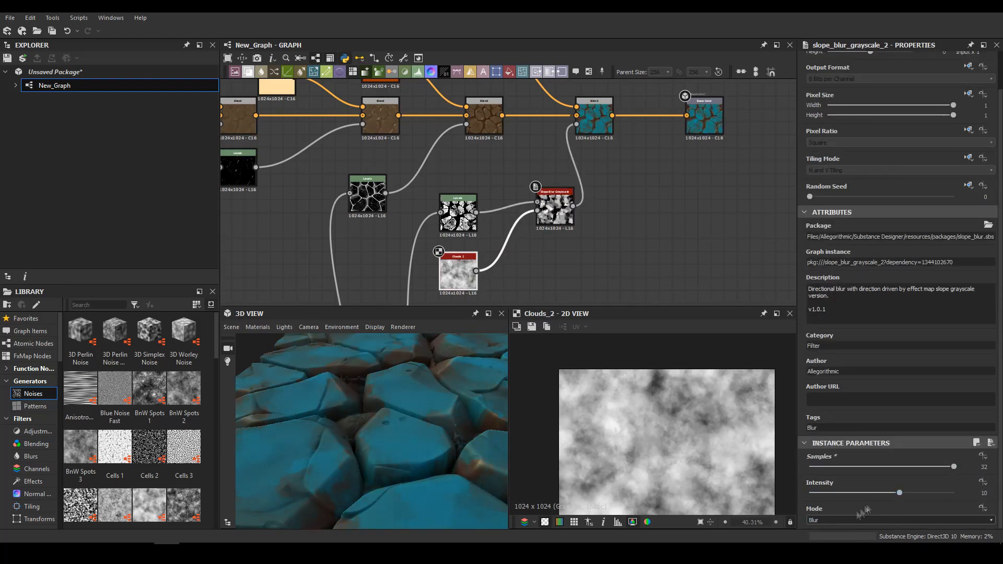
Set the Slope Blur's mode to Min and its intensity to 3.18, checking the colour mask in the previews
{"action": "left_click_drag", "start_coordinate": [460, 454], "coordinate": [422, 394]}
{"action": "double_click", "coordinate": [594, 119]}
{"action": "middle_click_drag", "start_coordinate": [511, 210], "coordinate": [557, 132]}
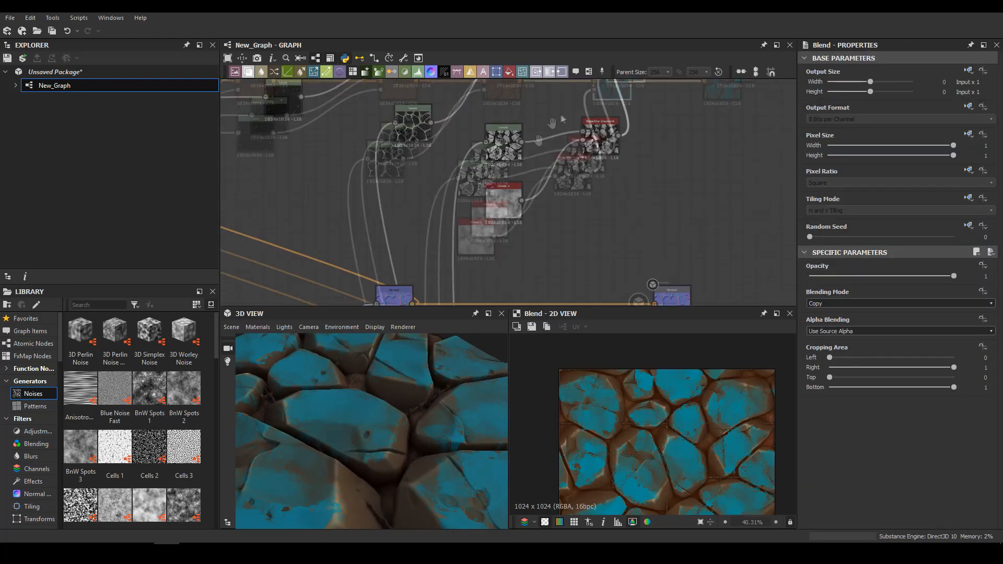
{"action": "scroll", "coordinate": [557, 132], "scroll_direction": "down", "scroll_amount": 2}
{"action": "double_click", "coordinate": [587, 131]}
{"action": "scroll", "coordinate": [832, 321], "scroll_direction": "down", "scroll_amount": 2}
{"action": "left_click_drag", "start_coordinate": [899, 493], "coordinate": [800, 497]}
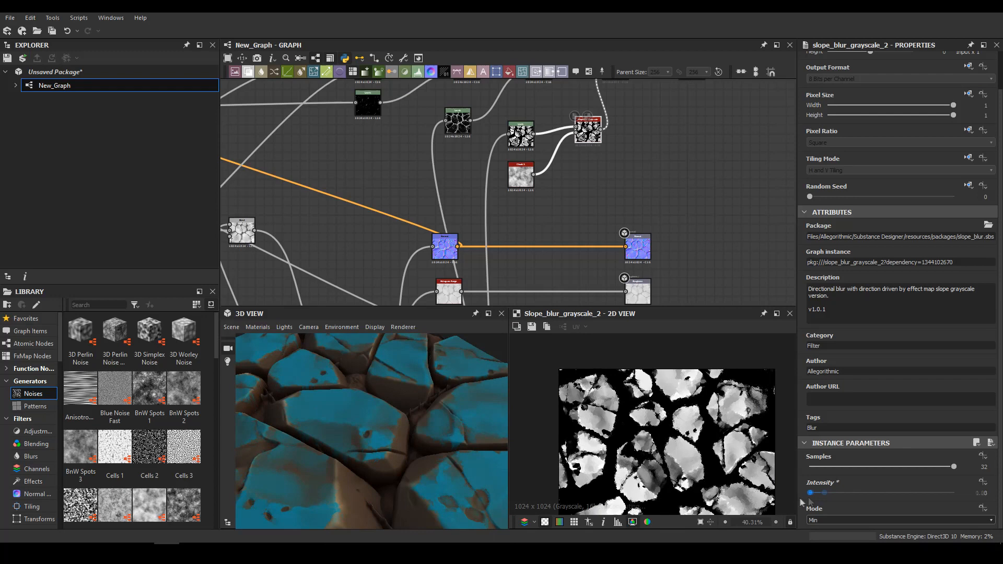
{"action": "scroll", "coordinate": [361, 434], "scroll_direction": "down", "scroll_amount": 3}
{"action": "left_click_drag", "start_coordinate": [311, 514], "coordinate": [461, 321]}
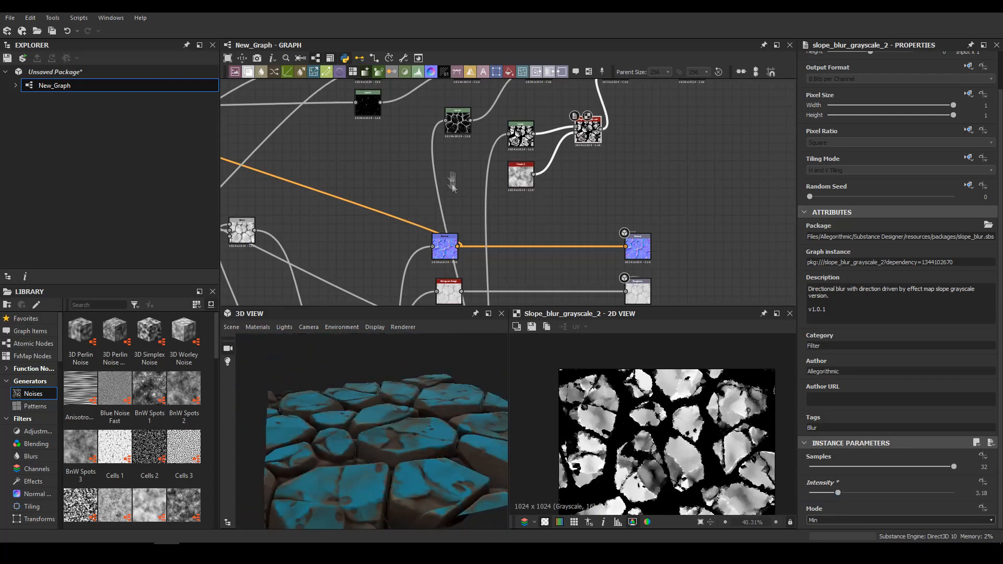
{"action": "middle_click_drag", "start_coordinate": [452, 184], "coordinate": [505, 57]}
{"action": "key", "text": "space"}
{"action": "type", "text": "ed"}
{"action": "left_click", "coordinate": [421, 233]}
{"action": "key", "text": "ctrl+z"}
Add an Edge Detect node fed by the final height Blend, with edge width 1 and edge roundness 0.92
{"action": "key", "text": "space"}
{"action": "type", "text": "ed"}
{"action": "left_click", "coordinate": [440, 222]}
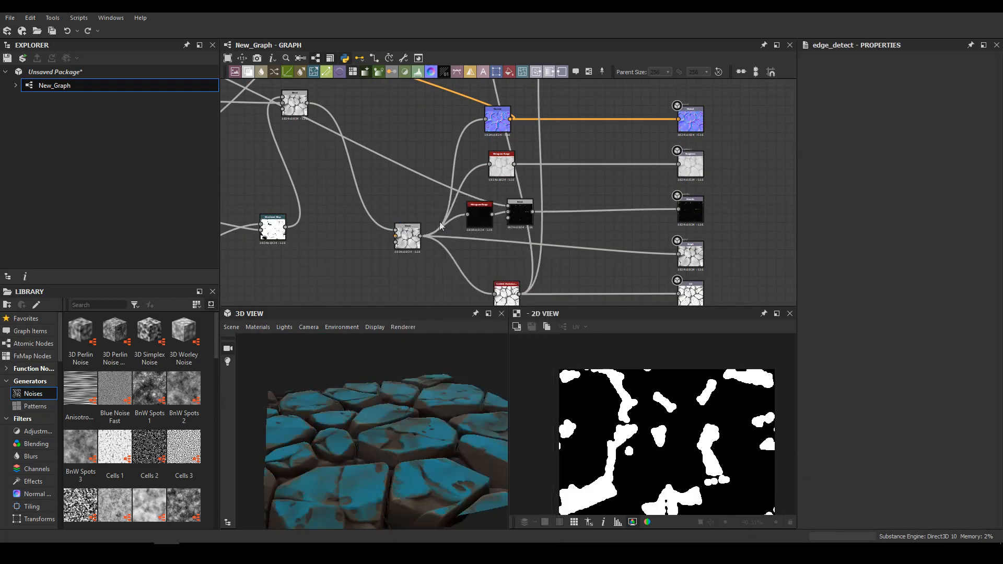
{"action": "middle_click_drag", "start_coordinate": [440, 222], "coordinate": [457, 234]}
{"action": "left_click_drag", "start_coordinate": [424, 249], "coordinate": [399, 204]}
{"action": "left_click", "coordinate": [411, 204]}
{"action": "scroll", "coordinate": [862, 475], "scroll_direction": "down", "scroll_amount": 2}
{"action": "left_click_drag", "start_coordinate": [819, 438], "coordinate": [818, 466]}
Feed the Edge Detect mask into the Slope Blur in place of the Levels and readjust the Slope Blur's intensity
{"action": "middle_click_drag", "start_coordinate": [600, 251], "coordinate": [631, 354]}
{"action": "left_click_drag", "start_coordinate": [443, 301], "coordinate": [477, 157]}
{"action": "middle_click_drag", "start_coordinate": [639, 130], "coordinate": [576, 174]}
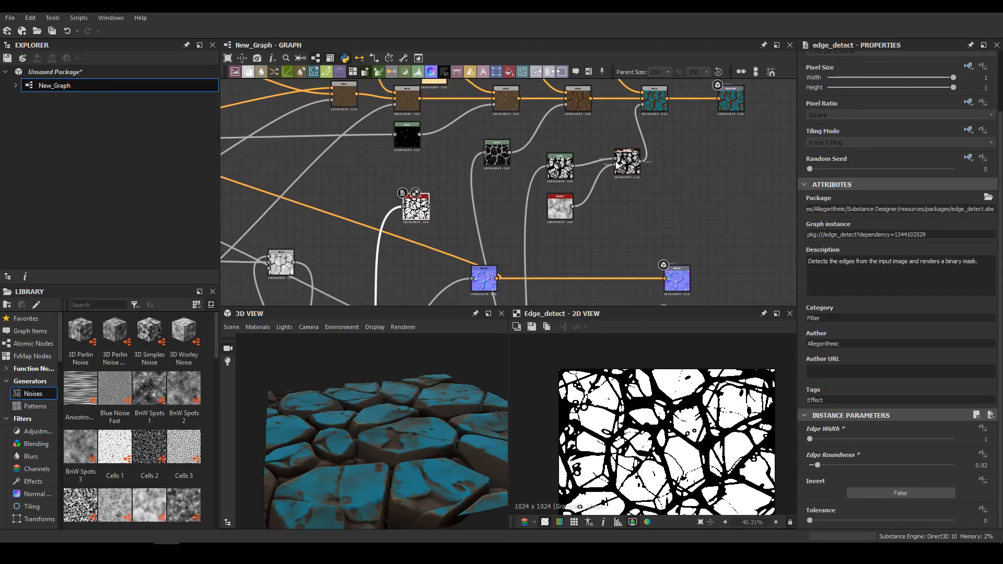
{"action": "left_click_drag", "start_coordinate": [365, 397], "coordinate": [389, 405]}
{"action": "scroll", "coordinate": [373, 424], "scroll_direction": "up", "scroll_amount": 3}
{"action": "double_click", "coordinate": [627, 164]}
{"action": "mouse_move", "coordinate": [847, 494]}
{"action": "left_mouse_down"}
{"action": "mouse_move", "coordinate": [815, 494]}
{"action": "mouse_move", "coordinate": [856, 496]}
{"action": "left_mouse_up"}
{"action": "left_click_drag", "start_coordinate": [856, 496], "coordinate": [849, 497]}
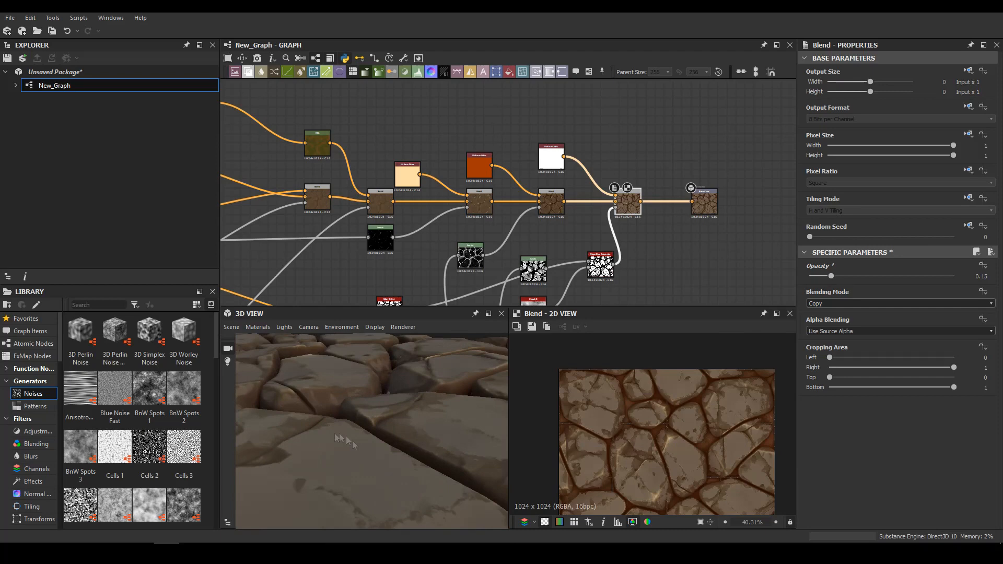
Blend the white colour over the stone tops in Add (Linear Dodge) mode with an opacity of 0.08
{"action": "scroll", "coordinate": [831, 303], "scroll_direction": "down", "scroll_amount": 2}
{"action": "scroll", "coordinate": [840, 307], "scroll_direction": "up", "scroll_amount": 1}
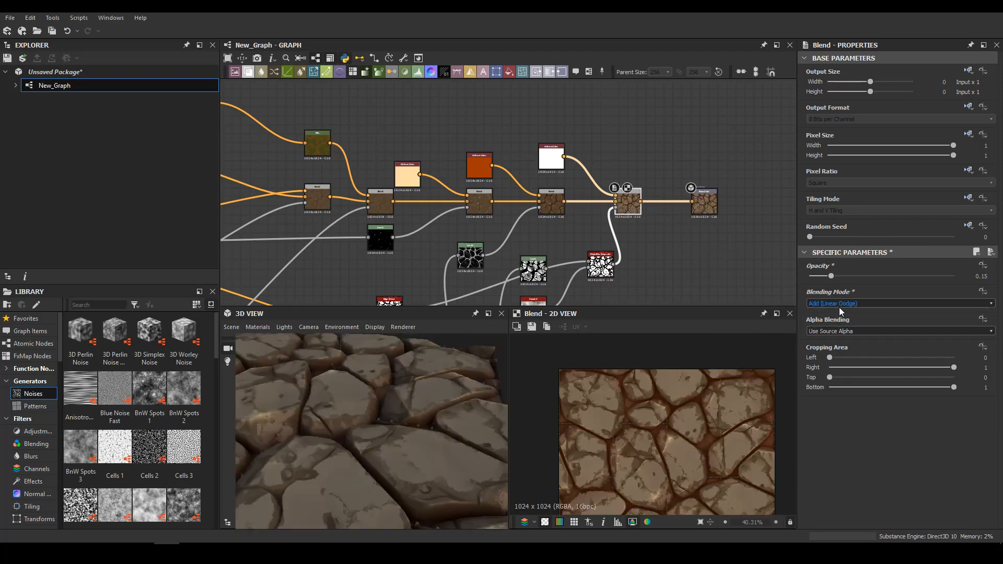
{"action": "left_click_drag", "start_coordinate": [827, 277], "coordinate": [821, 276]}
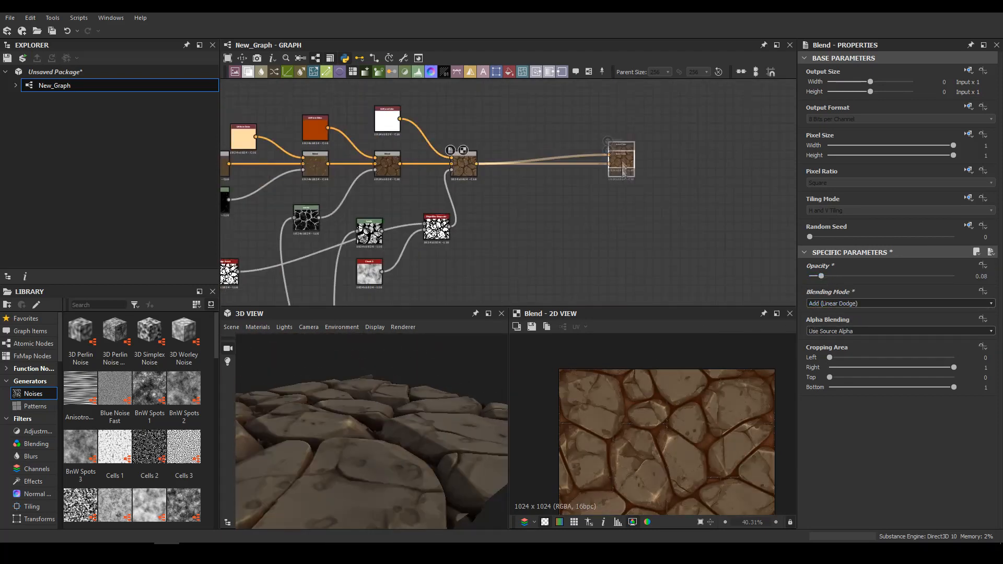
Move the output nodes farther from their source maps and add a Water Level node in the gap
{"action": "left_click_drag", "start_coordinate": [423, 181], "coordinate": [456, 282]}
{"action": "left_click_drag", "start_coordinate": [441, 237], "coordinate": [550, 237]}
{"action": "scroll", "coordinate": [449, 191], "scroll_direction": "up", "scroll_amount": 3}
{"action": "left_click", "coordinate": [449, 190]}
{"action": "key", "text": "space"}
{"action": "type", "text": "water"}
{"action": "left_click", "coordinate": [495, 225]}
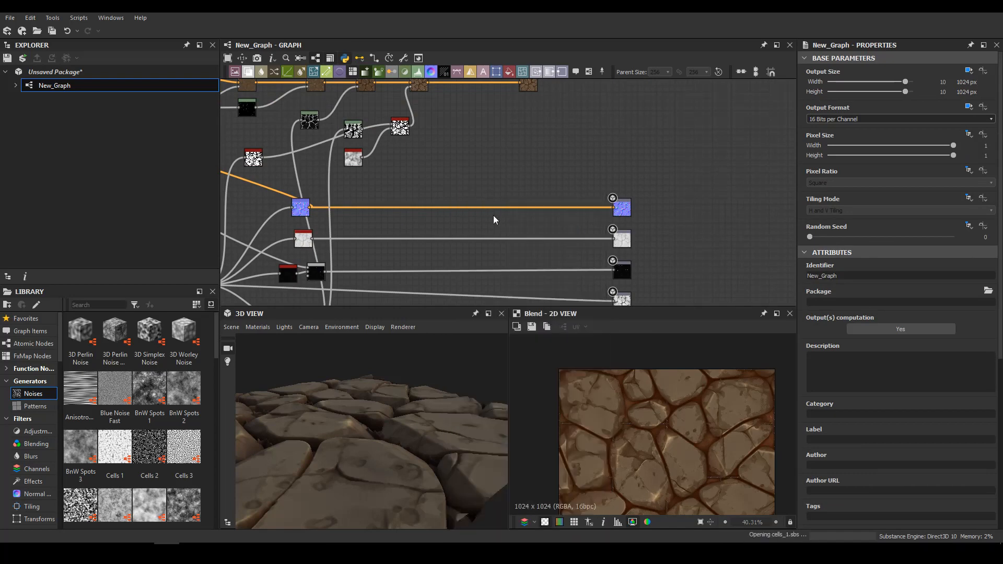
Place the Water Level node and connect the base colour, normal and roughness maps to its matching inputs
{"action": "left_click_drag", "start_coordinate": [443, 178], "coordinate": [491, 159]}
{"action": "scroll", "coordinate": [488, 179], "scroll_direction": "up", "scroll_amount": 4}
{"action": "left_click_drag", "start_coordinate": [441, 223], "coordinate": [604, 171]}
{"action": "middle_click_drag", "start_coordinate": [445, 199], "coordinate": [604, 170]}
{"action": "left_click_drag", "start_coordinate": [604, 170], "coordinate": [658, 126]}
{"action": "scroll", "coordinate": [587, 154], "scroll_direction": "down", "scroll_amount": 2}
{"action": "middle_click_drag", "start_coordinate": [622, 164], "coordinate": [646, 136]}
Connect the metallic, height and ambient occlusion maps to the Water Level node's matching inputs
{"action": "left_click_drag", "start_coordinate": [424, 257], "coordinate": [659, 113]}
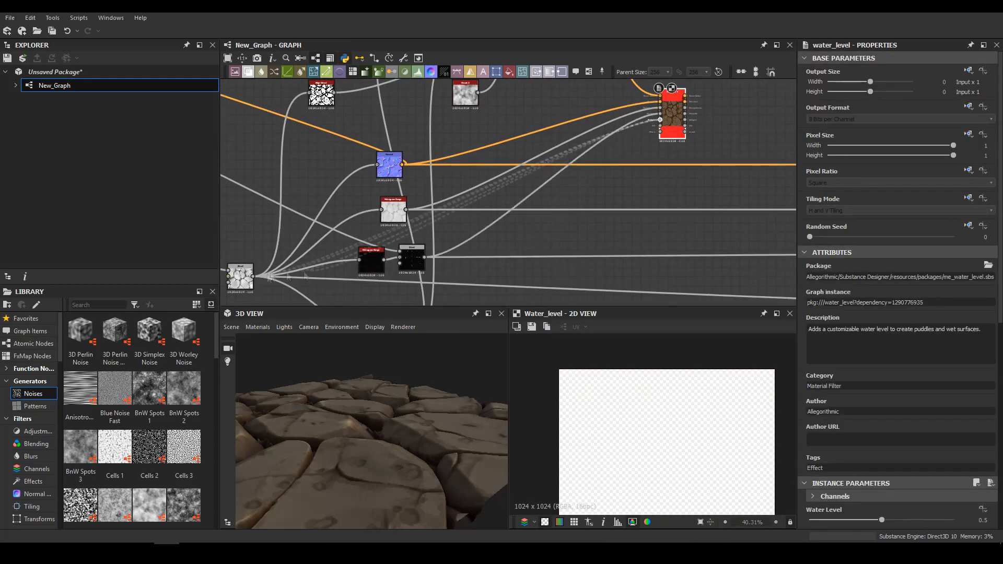
{"action": "middle_click_drag", "start_coordinate": [569, 247], "coordinate": [669, 120]}
{"action": "left_click_drag", "start_coordinate": [510, 217], "coordinate": [649, 159]}
{"action": "middle_click_drag", "start_coordinate": [649, 158], "coordinate": [575, 230]}
{"action": "scroll", "coordinate": [574, 230], "scroll_direction": "up", "scroll_amount": 3}
{"action": "left_click_drag", "start_coordinate": [650, 158], "coordinate": [573, 231]}
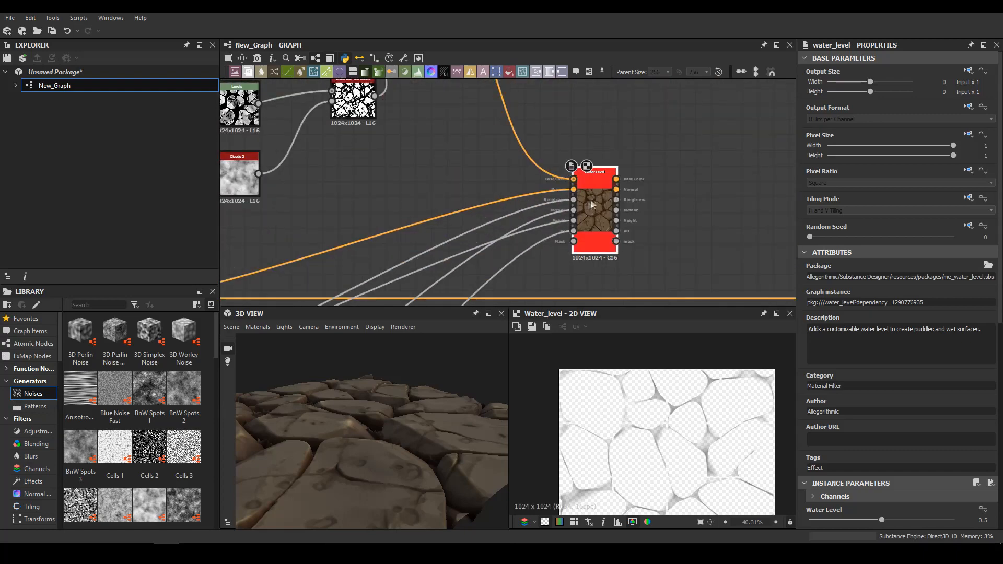
Preview the Water Level's base colour and line up the Base Color output with the other output nodes
{"action": "double_click", "coordinate": [592, 207]}
{"action": "scroll", "coordinate": [700, 428], "scroll_direction": "up", "scroll_amount": 4}
{"action": "scroll", "coordinate": [679, 251], "scroll_direction": "down", "scroll_amount": 3}
{"action": "middle_click_drag", "start_coordinate": [679, 250], "coordinate": [581, 101]}
{"action": "scroll", "coordinate": [677, 207], "scroll_direction": "down", "scroll_amount": 3}
{"action": "middle_click_drag", "start_coordinate": [676, 208], "coordinate": [650, 239]}
{"action": "left_click_drag", "start_coordinate": [606, 111], "coordinate": [666, 170]}
{"action": "scroll", "coordinate": [665, 169], "scroll_direction": "up", "scroll_amount": 3}
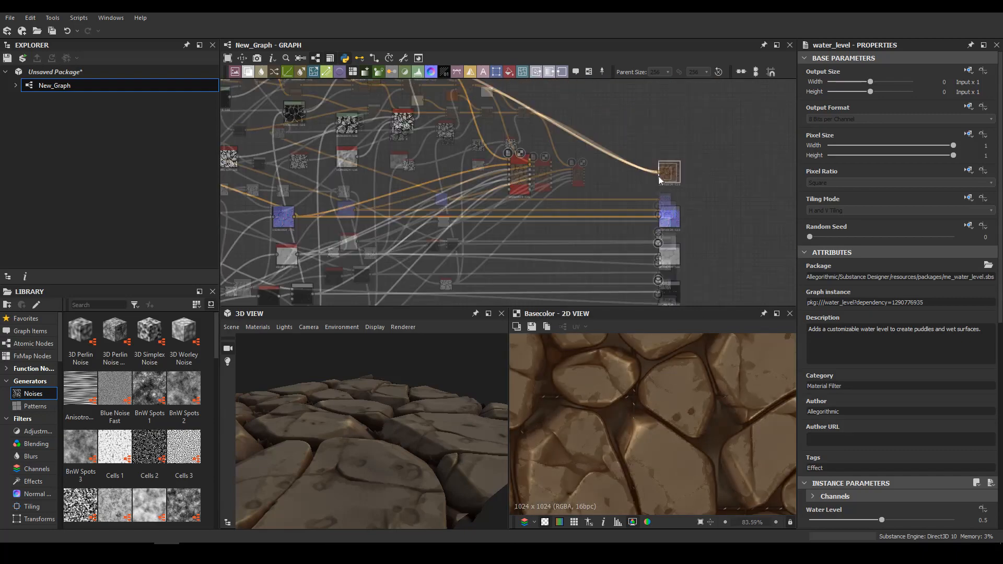
Connect the Water Level's channels to the matching material outputs and inspect the water between the stones
{"action": "left_click_drag", "start_coordinate": [530, 159], "coordinate": [659, 172]}
{"action": "left_click_drag", "start_coordinate": [529, 178], "coordinate": [653, 182]}
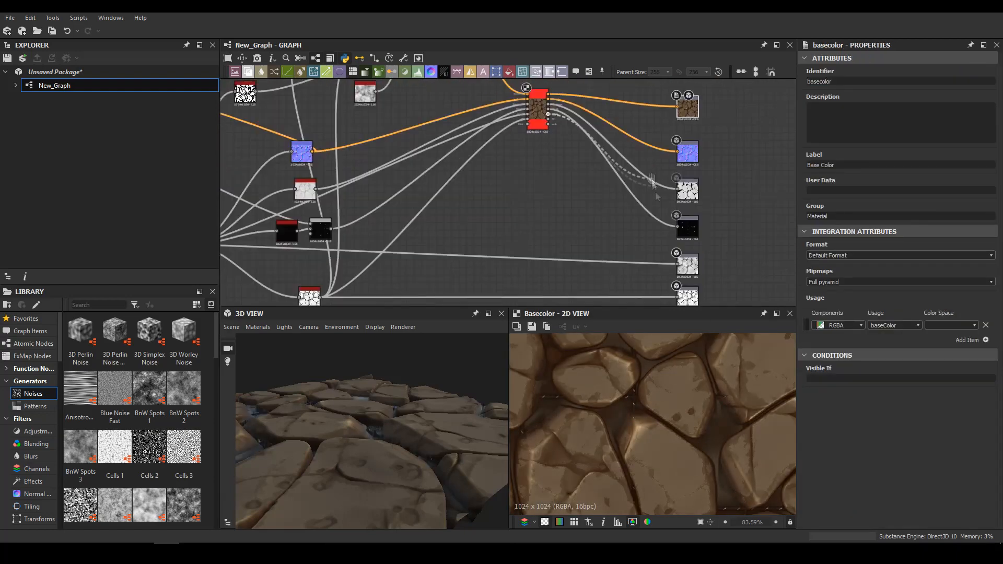
{"action": "left_click_drag", "start_coordinate": [403, 413], "coordinate": [387, 444]}
{"action": "middle_click_drag", "start_coordinate": [601, 196], "coordinate": [569, 237]}
{"action": "scroll", "coordinate": [627, 209], "scroll_direction": "up", "scroll_amount": 1}
{"action": "middle_click_drag", "start_coordinate": [666, 195], "coordinate": [642, 204]}
{"action": "scroll", "coordinate": [642, 204], "scroll_direction": "down", "scroll_amount": 2}
{"action": "scroll", "coordinate": [526, 112], "scroll_direction": "up", "scroll_amount": 5}
Add a Levels node fed by the Water Level's mask output
{"action": "middle_click_drag", "start_coordinate": [526, 111], "coordinate": [538, 180]}
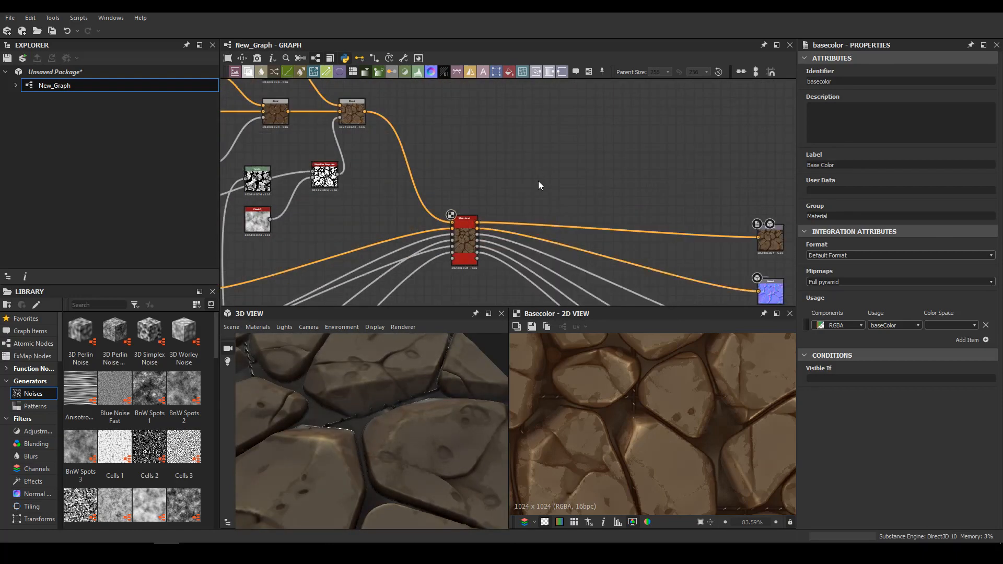
{"action": "key", "text": "l"}
{"action": "scroll", "coordinate": [538, 181], "scroll_direction": "up", "scroll_amount": 2}
{"action": "key", "text": "Delete"}
{"action": "key", "text": "space"}
{"action": "key", "text": "Return"}
{"action": "key", "text": "x"}
{"action": "key", "text": "x"}
{"action": "key", "text": "x"}
{"action": "key", "text": "x"}
{"action": "key", "text": "x"}
{"action": "key", "text": "x"}
Add a Bevel node after the water mask Levels, set its distance to -0.02 and adjust its remaining parameters
{"action": "key", "text": "space"}
{"action": "type", "text": "bevel"}
{"action": "key", "text": "Return"}
{"action": "left_click_drag", "start_coordinate": [918, 506], "coordinate": [878, 506]}
{"action": "scroll", "coordinate": [879, 504], "scroll_direction": "down", "scroll_amount": 4}
{"action": "left_click_drag", "start_coordinate": [857, 436], "coordinate": [877, 436]}
{"action": "left_click_drag", "start_coordinate": [872, 382], "coordinate": [880, 387]}
Insert a Blend node between the Water Level's base colour and the Base Color output
{"action": "middle_click_drag", "start_coordinate": [678, 207], "coordinate": [522, 200]}
{"action": "left_click", "coordinate": [519, 246]}
{"action": "key", "text": "space"}
{"action": "key", "text": "Return"}
{"action": "left_click_drag", "start_coordinate": [503, 257], "coordinate": [541, 228]}
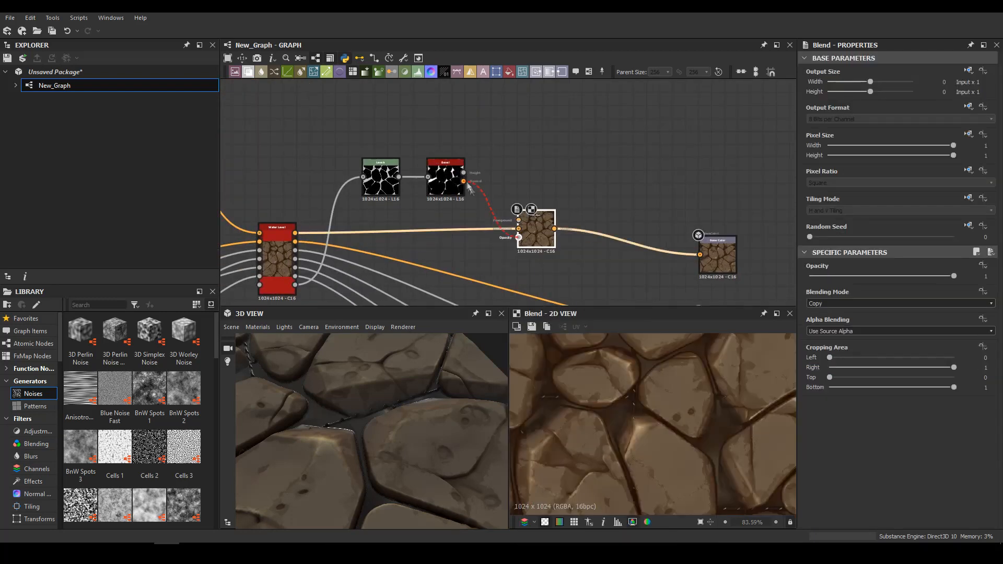
Connect the Bevel's height output to the water Blend's opacity input
{"action": "left_click_drag", "start_coordinate": [464, 182], "coordinate": [518, 238]}
{"action": "middle_click_drag", "start_coordinate": [465, 195], "coordinate": [478, 209]}
{"action": "double_click", "coordinate": [469, 200]}
{"action": "left_click_drag", "start_coordinate": [477, 187], "coordinate": [532, 252]}
Add a Gradient Map node and place it above the water mask nodes
{"action": "middle_click_drag", "start_coordinate": [517, 160], "coordinate": [530, 187]}
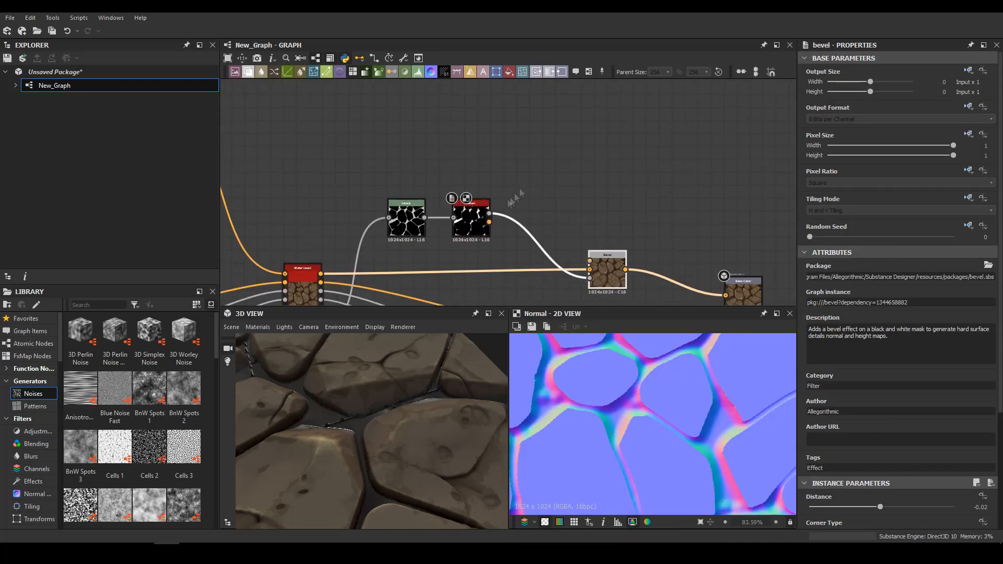
{"action": "key", "text": "space"}
{"action": "type", "text": "gl"}
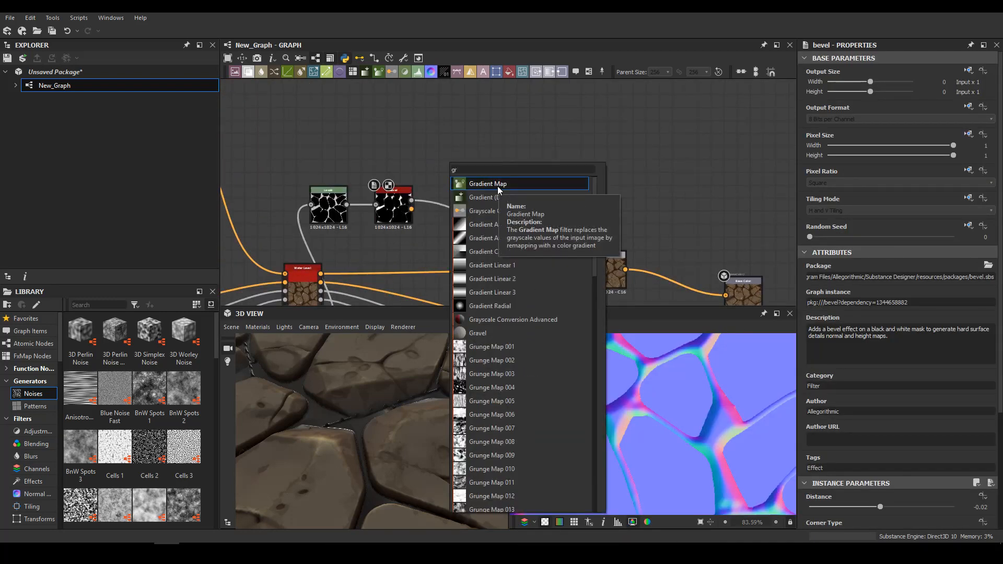
{"action": "left_click", "coordinate": [497, 186]}
{"action": "left_click_drag", "start_coordinate": [448, 170], "coordinate": [526, 142]}
Add a Warp node and connect the Bevel's height output as its gradient input
{"action": "key", "text": "space"}
{"action": "type", "text": "warp"}
{"action": "key", "text": "Return"}
{"action": "middle_click_drag", "start_coordinate": [418, 146], "coordinate": [497, 164]}
Add a Crystal 2 noise as the Warp's main input and set the Warp's intensity to 0.37
{"action": "scroll", "coordinate": [159, 421], "scroll_direction": "down", "scroll_amount": 3}
{"action": "left_click_drag", "start_coordinate": [146, 395], "coordinate": [363, 153]}
{"action": "left_click_drag", "start_coordinate": [382, 152], "coordinate": [481, 153]}
{"action": "double_click", "coordinate": [496, 161]}
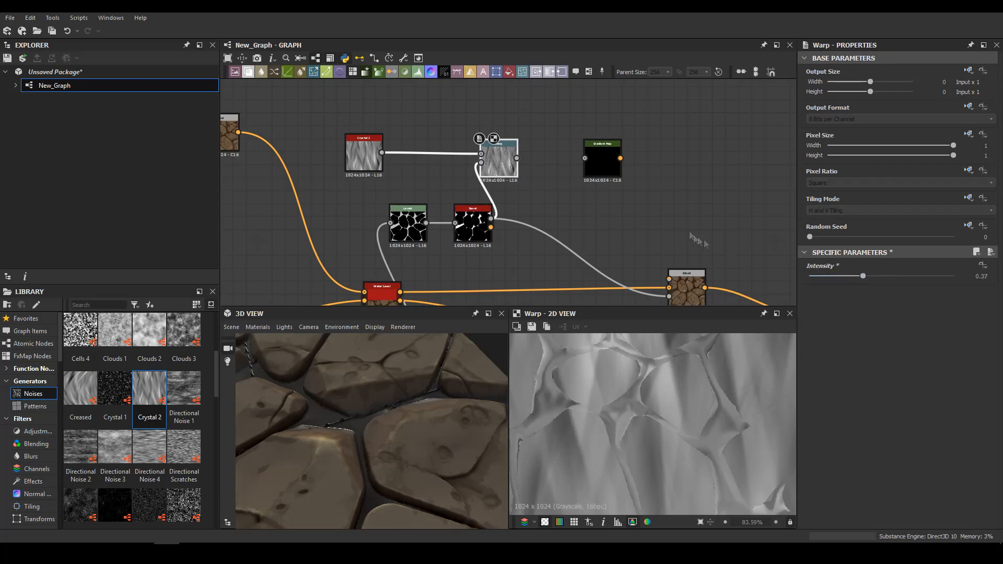
Add a Blend node with the warped Crystal 2 noise as foreground and the Bevel's height as opacity mask
{"action": "middle_click_drag", "start_coordinate": [704, 240], "coordinate": [558, 191]}
{"action": "left_click_drag", "start_coordinate": [457, 110], "coordinate": [548, 103]}
{"action": "key", "text": "space"}
{"action": "type", "text": "blend"}
{"action": "key", "text": "Return"}
{"action": "left_click_drag", "start_coordinate": [345, 170], "coordinate": [426, 144]}
Connect the masked noise Blend to the Gradient Map and arrange the nodes closer together
{"action": "left_click_drag", "start_coordinate": [371, 110], "coordinate": [531, 104]}
{"action": "middle_click_drag", "start_coordinate": [554, 157], "coordinate": [461, 156]}
{"action": "left_click_drag", "start_coordinate": [450, 239], "coordinate": [482, 238]}
{"action": "left_click_drag", "start_coordinate": [459, 114], "coordinate": [433, 133]}
Recolour the Gradient Map from black through navy #0a255e to teal #56959a at 0.574, and use it as the water Blend's foreground
{"action": "double_click", "coordinate": [433, 133]}
{"action": "left_click", "coordinate": [813, 346]}
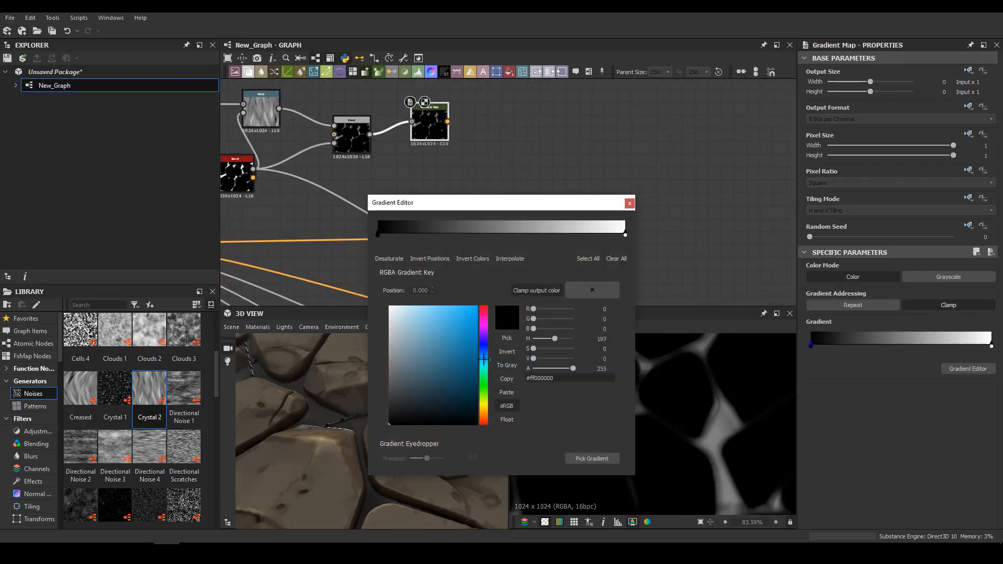
{"action": "mouse_move", "coordinate": [445, 347]}
{"action": "left_mouse_down"}
{"action": "mouse_move", "coordinate": [428, 353]}
{"action": "mouse_move", "coordinate": [483, 363]}
{"action": "left_mouse_up"}
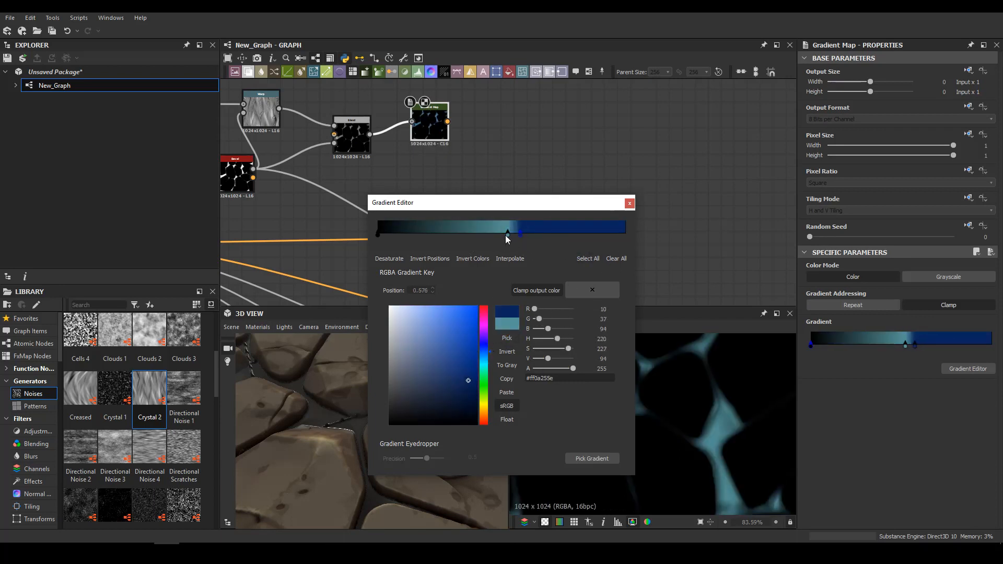
{"action": "left_click_drag", "start_coordinate": [506, 235], "coordinate": [453, 234]}
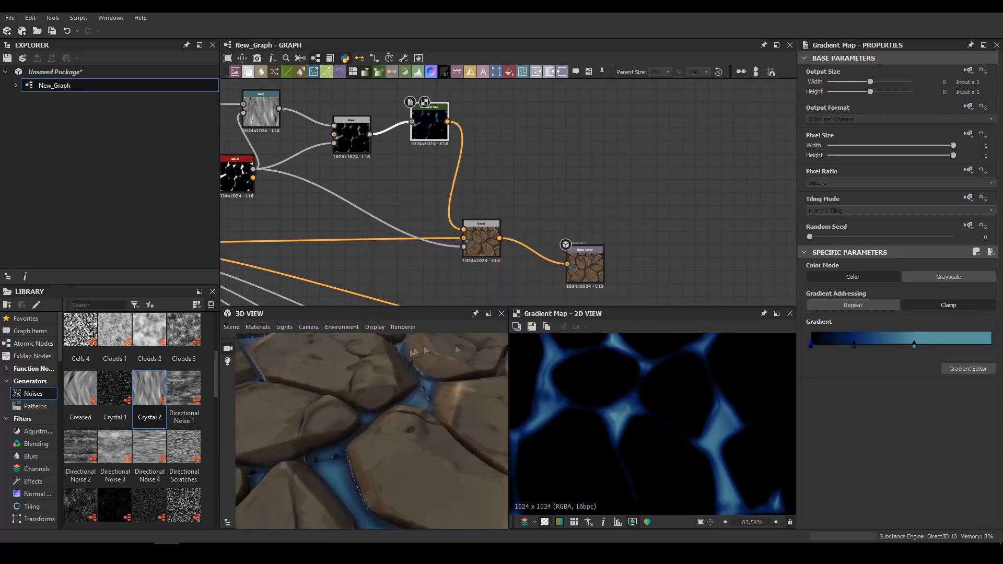
{"action": "left_click_drag", "start_coordinate": [413, 348], "coordinate": [410, 442]}
{"action": "scroll", "coordinate": [409, 442], "scroll_direction": "down", "scroll_amount": 4}
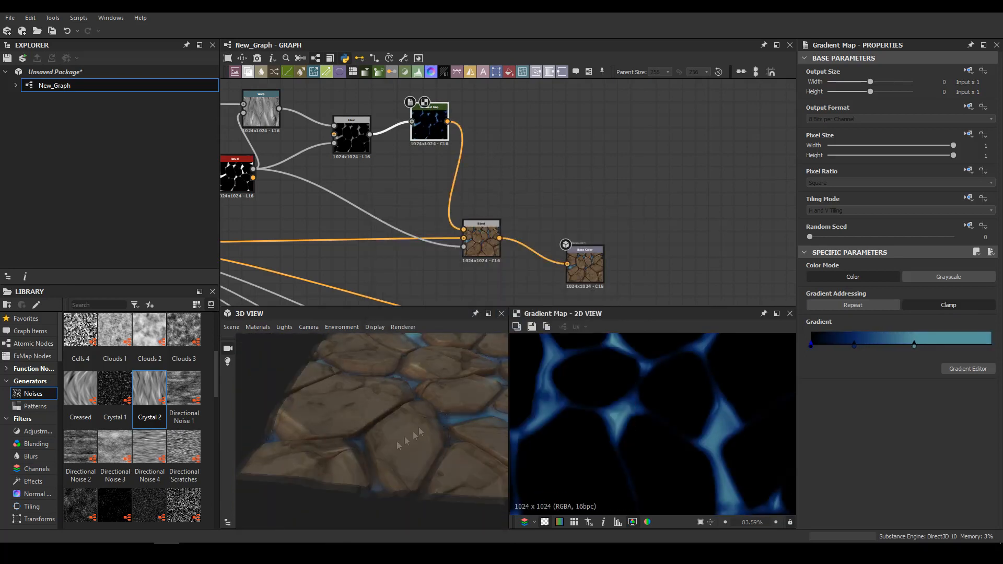
Add a white key at 0.173 to the water Gradient Map and recolour its first key bright blue #0081ff
{"action": "scroll", "coordinate": [410, 418], "scroll_direction": "up", "scroll_amount": 5}
{"action": "scroll", "coordinate": [350, 153], "scroll_direction": "up", "scroll_amount": 3}
{"action": "middle_click_drag", "start_coordinate": [350, 153], "coordinate": [365, 187]}
{"action": "double_click", "coordinate": [842, 347]}
{"action": "left_click_drag", "start_coordinate": [415, 334], "coordinate": [388, 285]}
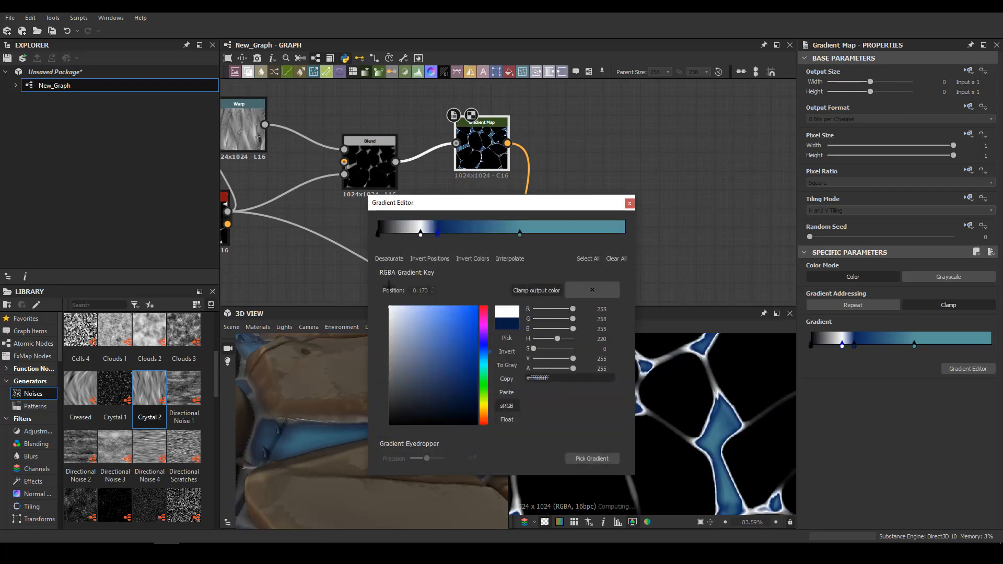
{"action": "left_click_drag", "start_coordinate": [475, 308], "coordinate": [491, 305]}
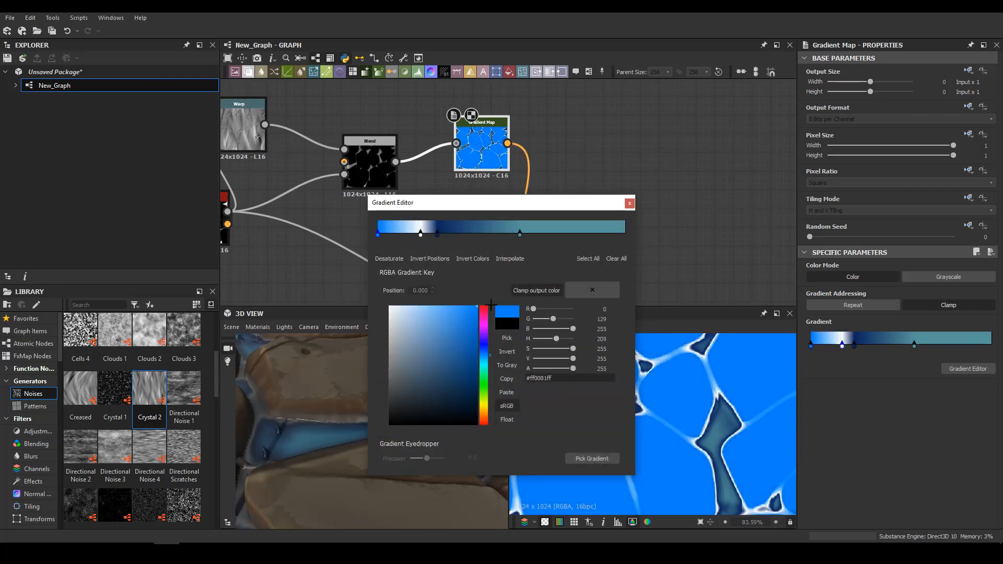
{"action": "left_click", "coordinate": [629, 206]}
{"action": "middle_click_drag", "start_coordinate": [543, 230], "coordinate": [576, 219]}
{"action": "scroll", "coordinate": [405, 449], "scroll_direction": "down", "scroll_amount": 5}
{"action": "left_click_drag", "start_coordinate": [405, 450], "coordinate": [424, 404]}
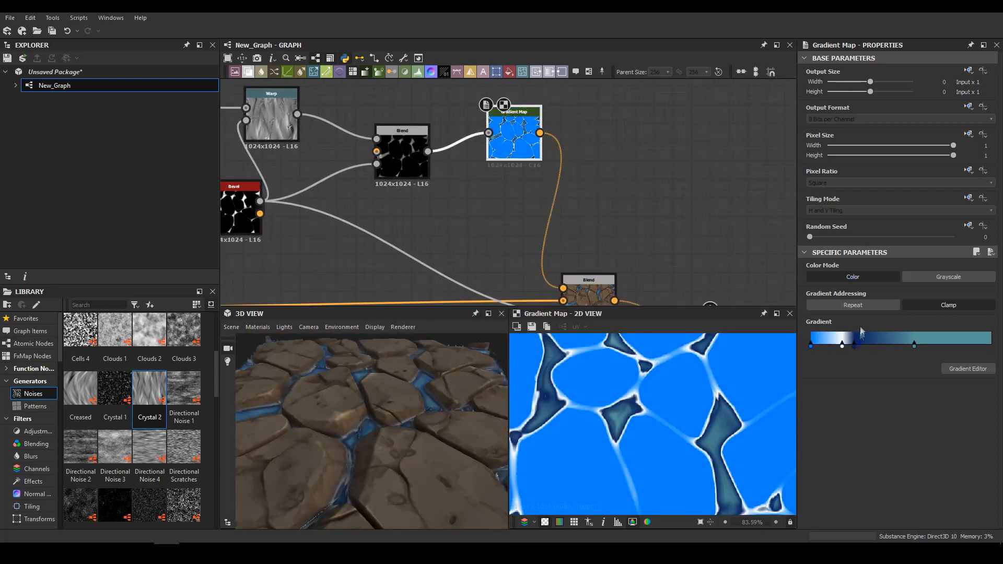
Recolour the Gradient Map's key at 0.241 to dark blue (RGB 1, 66, 119) and shift the teal key toward the gradient's end
{"action": "double_click", "coordinate": [858, 346]}
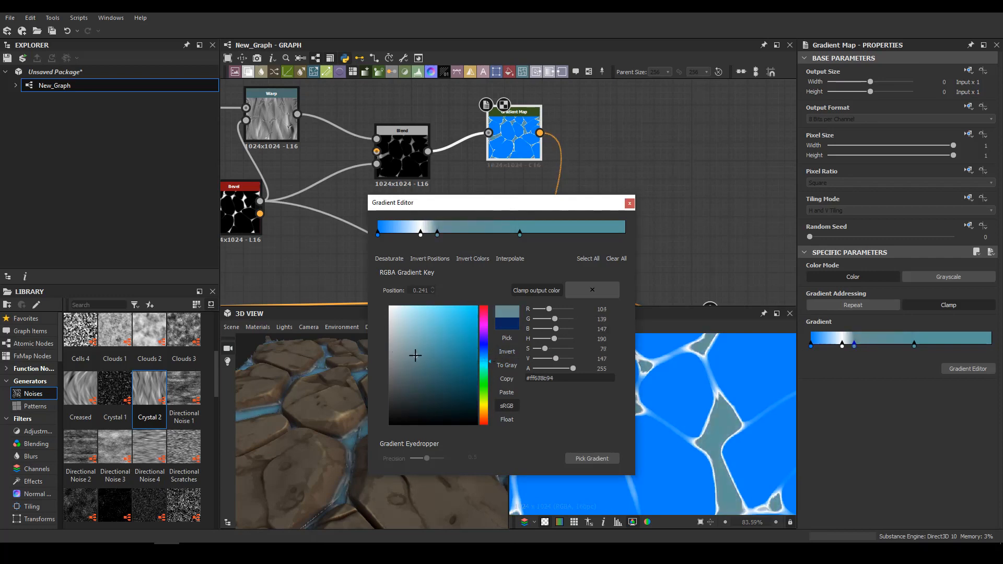
{"action": "left_click_drag", "start_coordinate": [415, 355], "coordinate": [461, 345]}
{"action": "scroll", "coordinate": [342, 426], "scroll_direction": "up", "scroll_amount": 5}
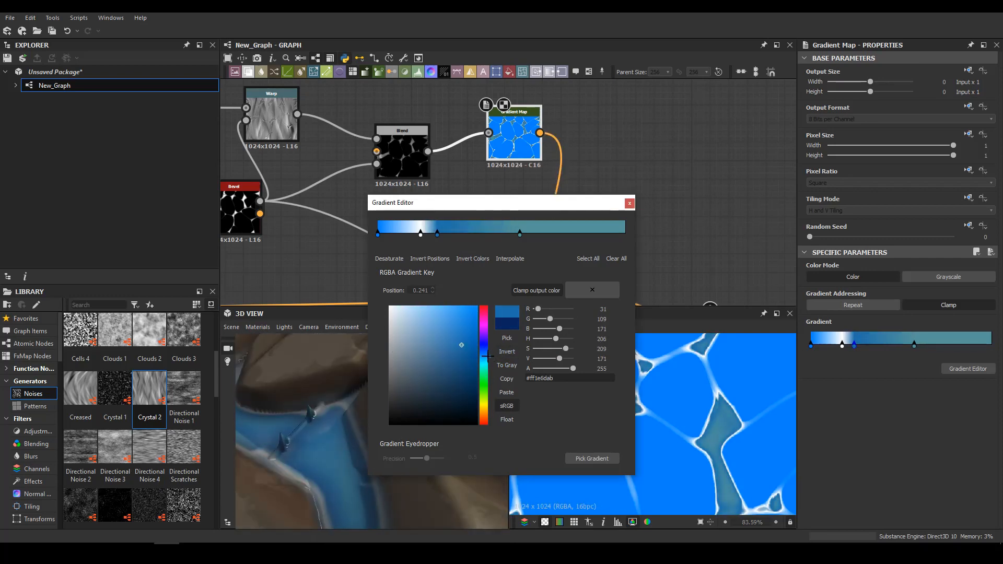
{"action": "left_click_drag", "start_coordinate": [470, 368], "coordinate": [476, 373]}
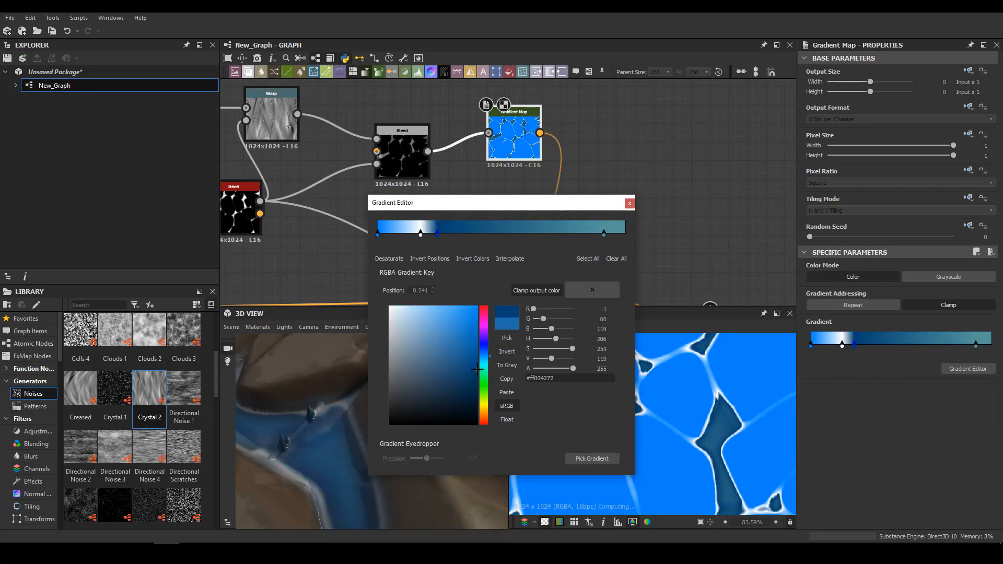
{"action": "left_click", "coordinate": [629, 206]}
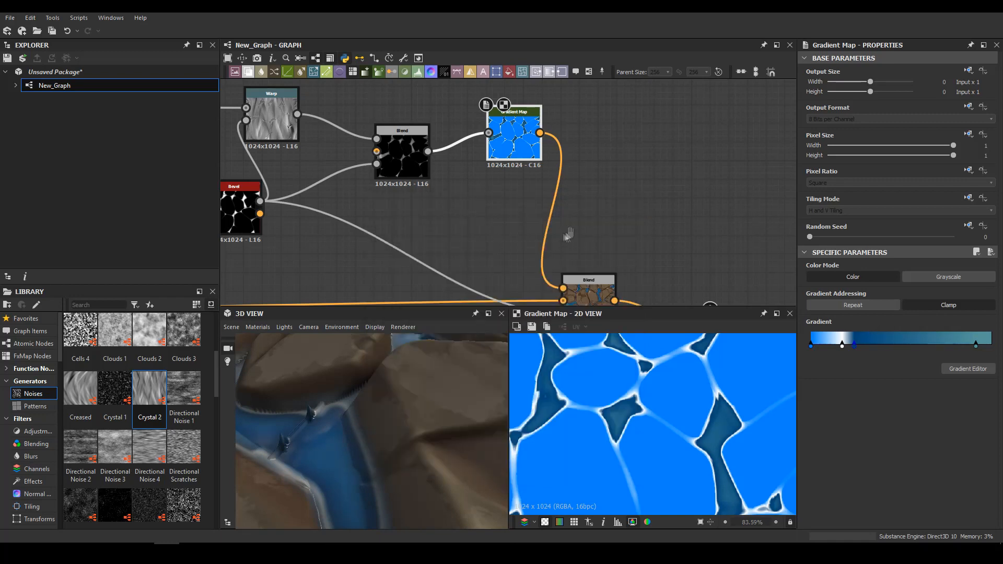
{"action": "middle_click_drag", "start_coordinate": [483, 138], "coordinate": [609, 146]}
{"action": "middle_click_drag", "start_coordinate": [650, 256], "coordinate": [602, 130]}
{"action": "double_click", "coordinate": [665, 184]}
{"action": "scroll", "coordinate": [629, 408], "scroll_direction": "up", "scroll_amount": 5}
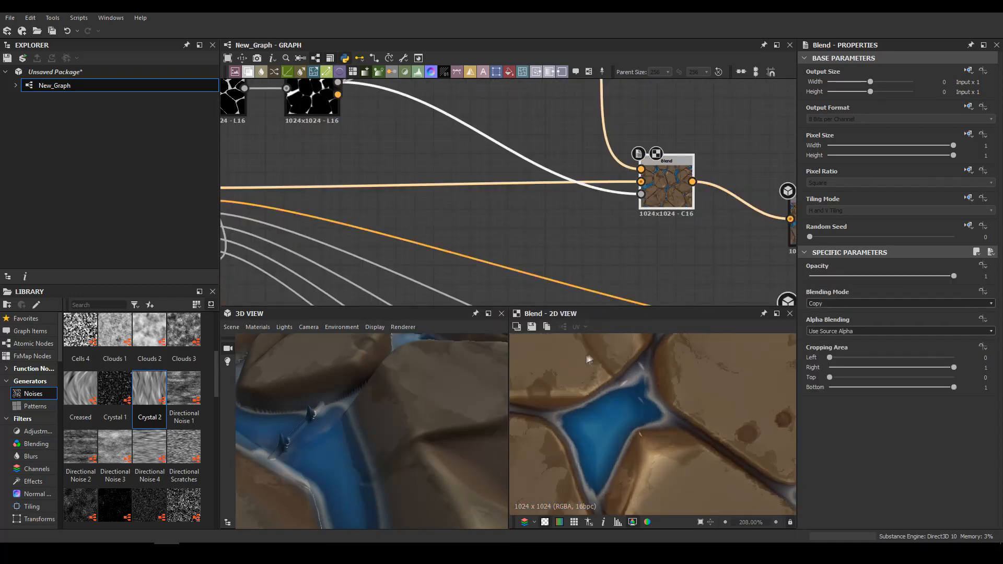
Set the Bevel's distance to -0.03 and move the Crystal 2, Warp, Blend and Gradient Map nodes to free space beside it
{"action": "middle_click_drag", "start_coordinate": [418, 252], "coordinate": [576, 304]}
{"action": "double_click", "coordinate": [477, 153]}
{"action": "mouse_move", "coordinate": [881, 510]}
{"action": "left_mouse_down"}
{"action": "mouse_move", "coordinate": [894, 509]}
{"action": "mouse_move", "coordinate": [880, 509]}
{"action": "left_mouse_up"}
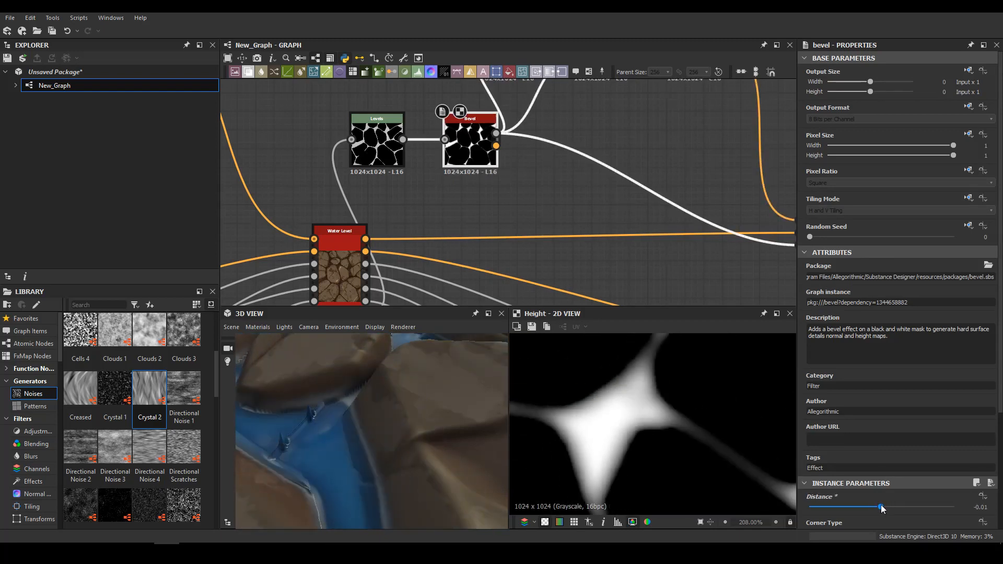
{"action": "left_click_drag", "start_coordinate": [481, 427], "coordinate": [401, 399]}
{"action": "left_click_drag", "start_coordinate": [496, 134], "coordinate": [546, 170]}
{"action": "left_click_drag", "start_coordinate": [459, 140], "coordinate": [478, 131]}
{"action": "scroll", "coordinate": [473, 209], "scroll_direction": "down", "scroll_amount": 3}
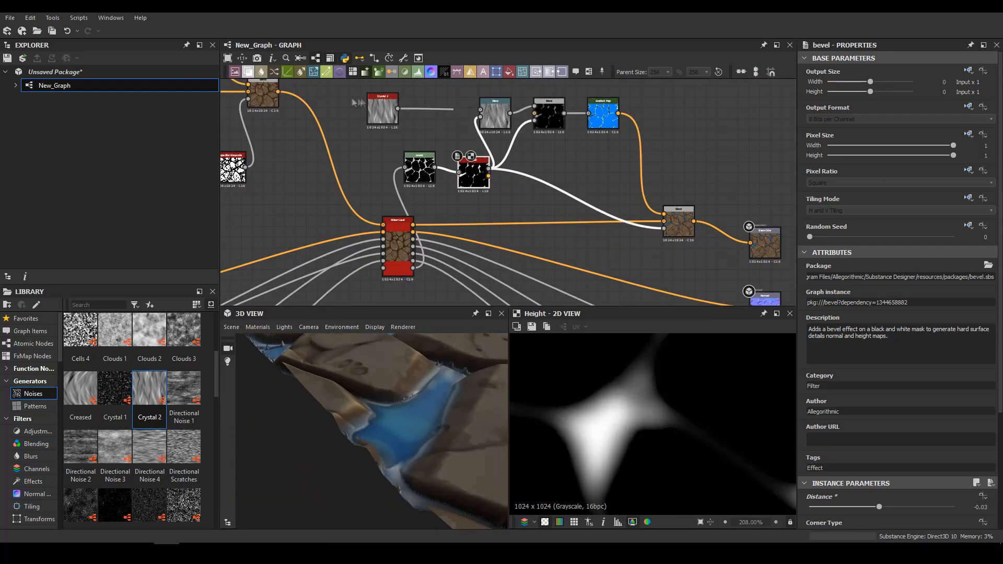
{"action": "left_click_drag", "start_coordinate": [354, 99], "coordinate": [625, 133]}
{"action": "left_click_drag", "start_coordinate": [604, 114], "coordinate": [701, 108]}
Try inserting a Blend node after the Bevel, check the water in the 3D preview, and undo the insertion
{"action": "left_click", "coordinate": [469, 166]}
{"action": "key", "text": "space"}
{"action": "left_click", "coordinate": [483, 194]}
{"action": "middle_click_drag", "start_coordinate": [244, 216], "coordinate": [411, 189]}
{"action": "scroll", "coordinate": [386, 184], "scroll_direction": "down", "scroll_amount": 3}
{"action": "left_click_drag", "start_coordinate": [386, 397], "coordinate": [426, 421]}
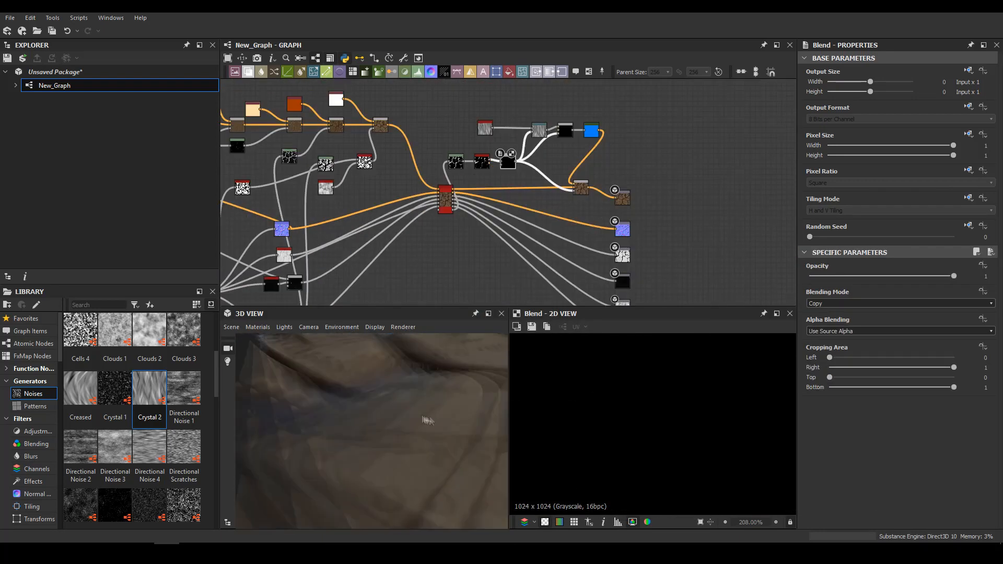
{"action": "middle_click_drag", "start_coordinate": [426, 422], "coordinate": [441, 481]}
{"action": "scroll", "coordinate": [581, 133], "scroll_direction": "up", "scroll_amount": 3}
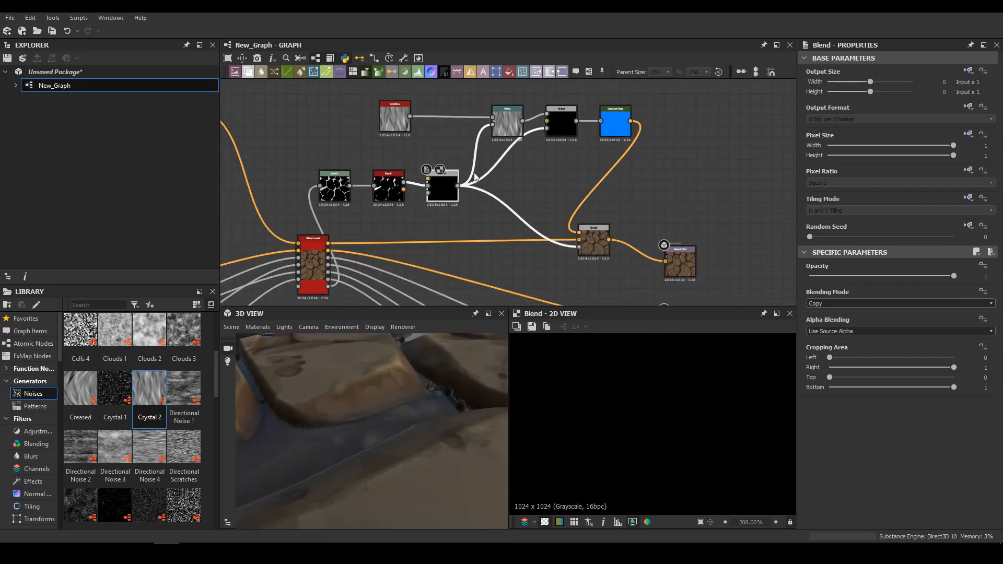
{"action": "key", "text": "ctrl+z"}
Set the Water Level node's edges wetness to 0.83 and its edges wetness distance to 0.01
{"action": "double_click", "coordinate": [389, 188]}
{"action": "middle_click_drag", "start_coordinate": [363, 222], "coordinate": [339, 169]}
{"action": "double_click", "coordinate": [291, 212]}
{"action": "scroll", "coordinate": [865, 405], "scroll_direction": "down", "scroll_amount": 8}
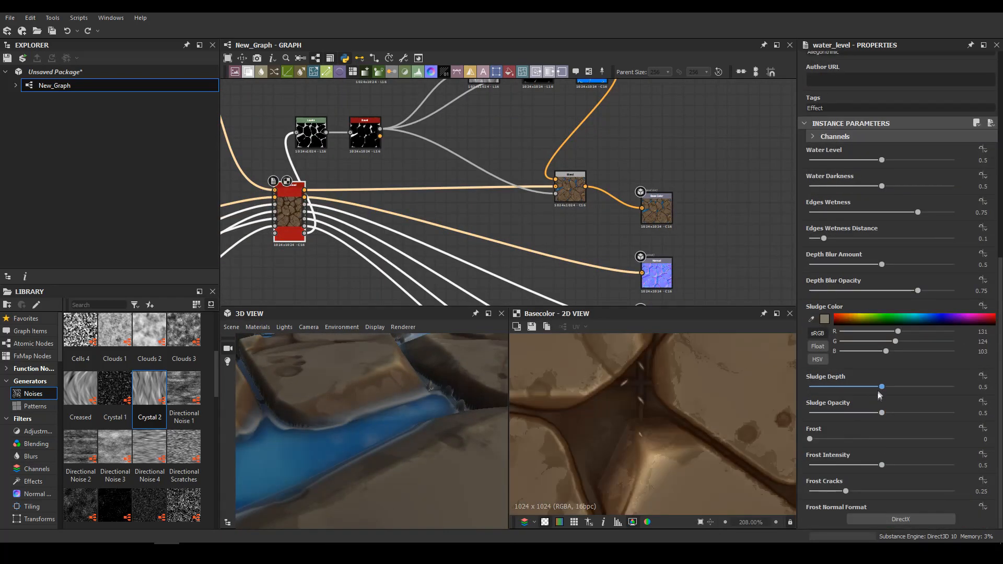
{"action": "scroll", "coordinate": [861, 381], "scroll_direction": "up", "scroll_amount": 1}
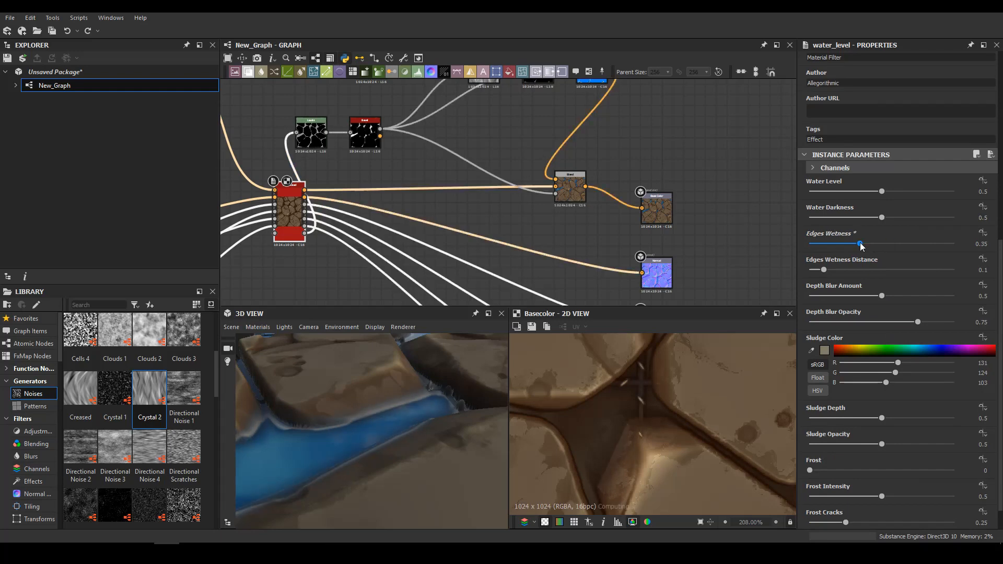
{"action": "left_click_drag", "start_coordinate": [862, 247], "coordinate": [847, 252]}
{"action": "left_click", "coordinate": [855, 269]}
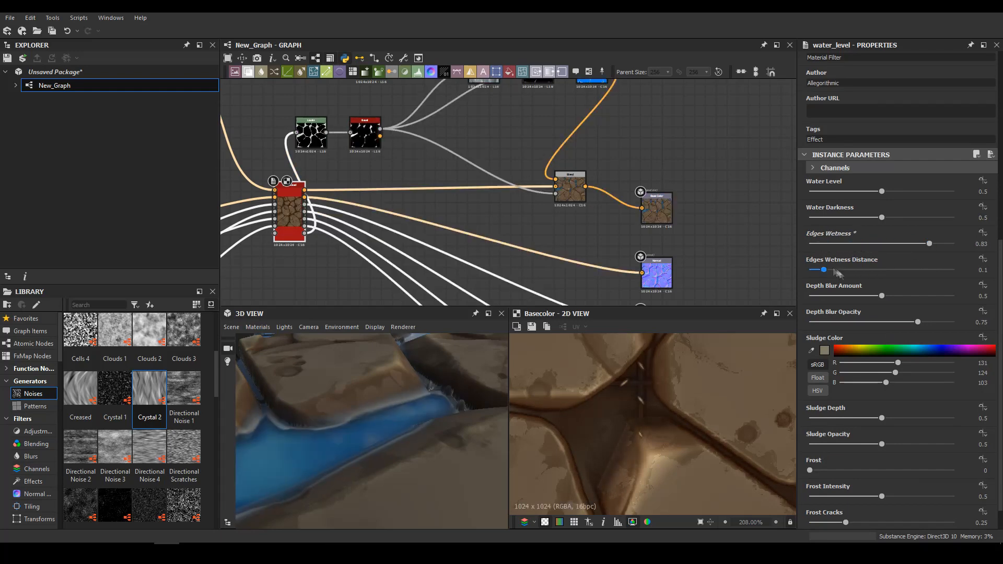
{"action": "left_click_drag", "start_coordinate": [856, 269], "coordinate": [811, 271]}
{"action": "scroll", "coordinate": [475, 424], "scroll_direction": "down", "scroll_amount": 5}
{"action": "left_click_drag", "start_coordinate": [474, 424], "coordinate": [401, 462]}
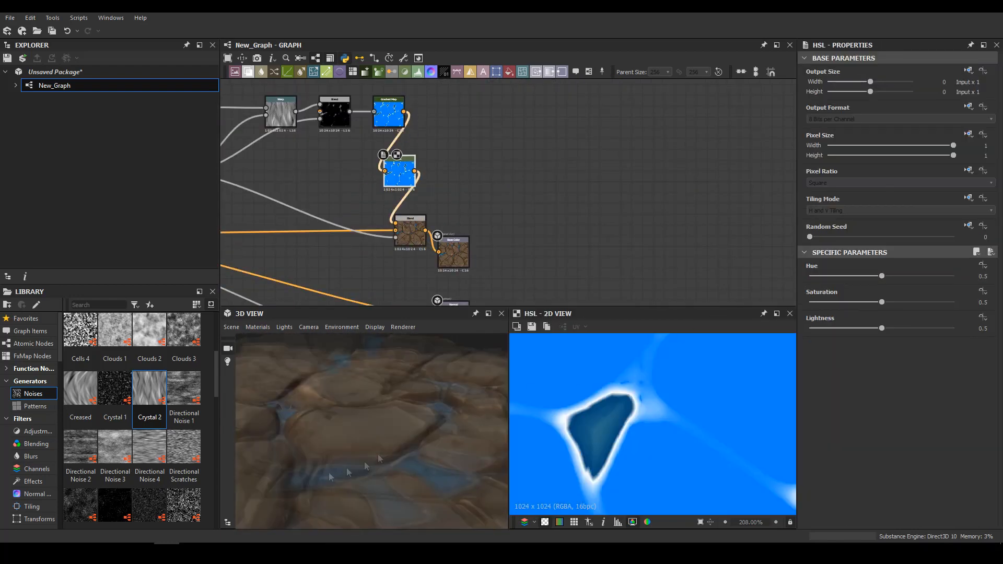
Insert an HSL node between the Gradient Map and the water Blend, with hue 0.93 and saturation 0.13
{"action": "left_click_drag", "start_coordinate": [882, 302], "coordinate": [829, 302]}
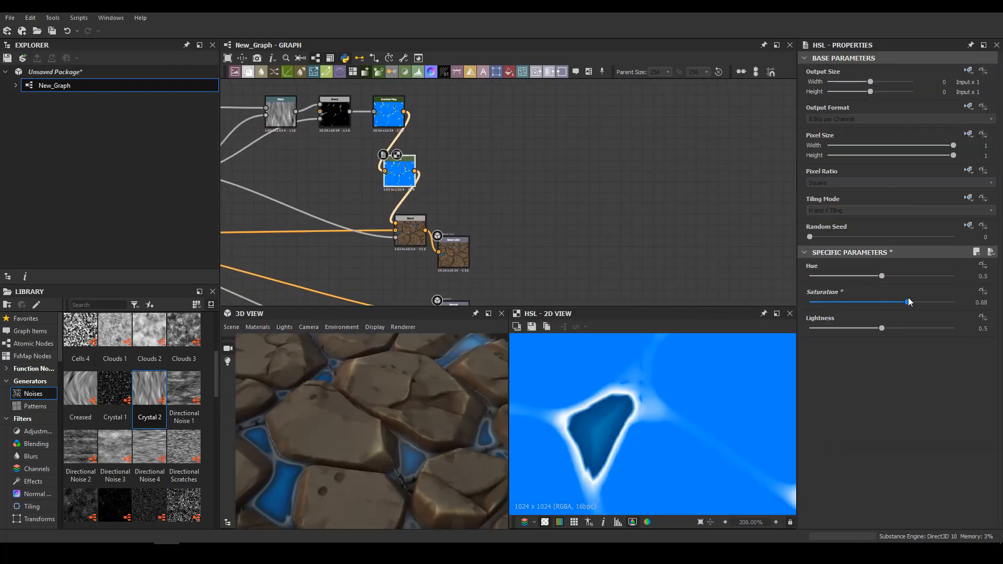
{"action": "left_click", "coordinate": [881, 328]}
{"action": "left_click_drag", "start_coordinate": [882, 275], "coordinate": [919, 277]}
{"action": "left_click_drag", "start_coordinate": [852, 302], "coordinate": [827, 302]}
Move the Gradient Map's white and dark blue keys close to the start of the gradient
{"action": "double_click", "coordinate": [389, 115]}
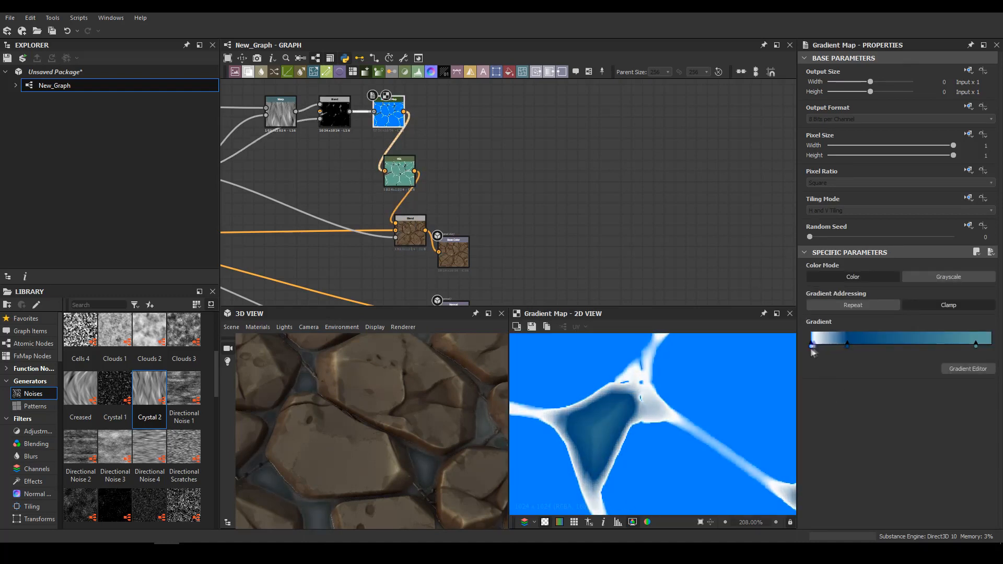
{"action": "left_click_drag", "start_coordinate": [842, 349], "coordinate": [817, 348]}
{"action": "left_click_drag", "start_coordinate": [313, 465], "coordinate": [275, 403]}
Shift the HSL node's hue toward cyan and raise its saturation to 0.54
{"action": "double_click", "coordinate": [399, 170]}
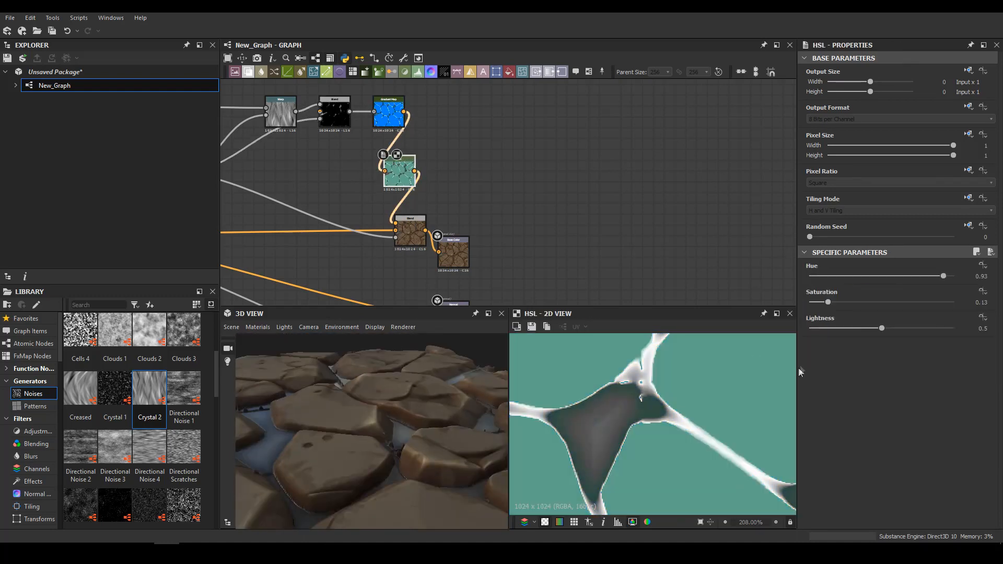
{"action": "left_click_drag", "start_coordinate": [828, 302], "coordinate": [860, 303]}
{"action": "left_click_drag", "start_coordinate": [944, 275], "coordinate": [876, 276]}
{"action": "double_click", "coordinate": [387, 120]}
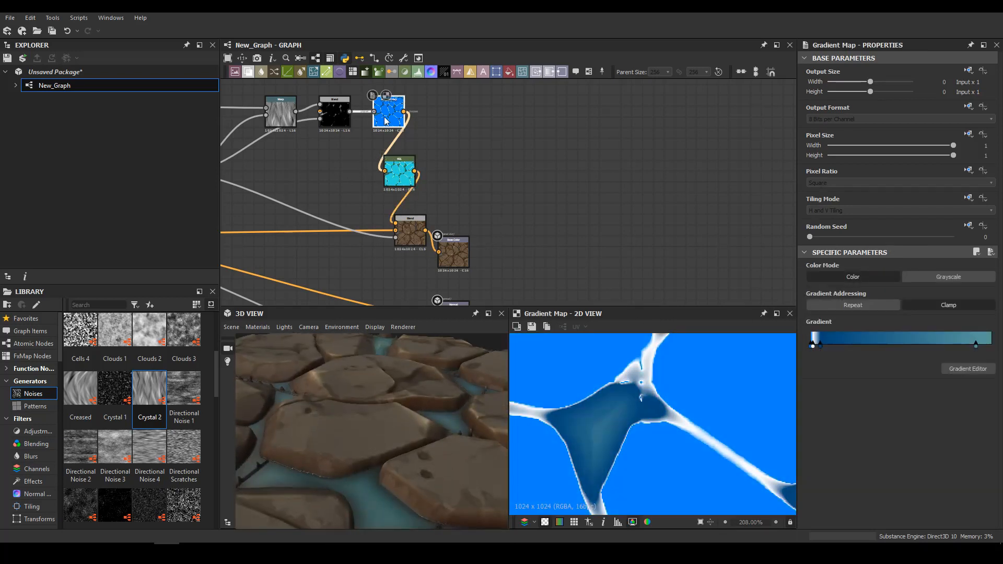
{"action": "double_click", "coordinate": [400, 171]}
{"action": "left_click_drag", "start_coordinate": [859, 302], "coordinate": [885, 277]}
{"action": "mouse_move", "coordinate": [397, 408]}
{"action": "left_mouse_down"}
{"action": "mouse_move", "coordinate": [345, 441]}
{"action": "mouse_move", "coordinate": [387, 408]}
{"action": "left_mouse_up"}
With the water Blend as reference, tint the water muddy brown using HSL hue 0.79, saturation 0.58 and lightness 0.42
{"action": "middle_click_drag", "start_coordinate": [410, 235], "coordinate": [480, 160]}
{"action": "double_click", "coordinate": [479, 159]}
{"action": "scroll", "coordinate": [613, 377], "scroll_direction": "down", "scroll_amount": 9}
{"action": "middle_click_drag", "start_coordinate": [478, 117], "coordinate": [463, 197]}
{"action": "double_click", "coordinate": [452, 177]}
{"action": "left_click_drag", "start_coordinate": [885, 277], "coordinate": [915, 276]}
{"action": "double_click", "coordinate": [463, 231]}
{"action": "left_click", "coordinate": [453, 176]}
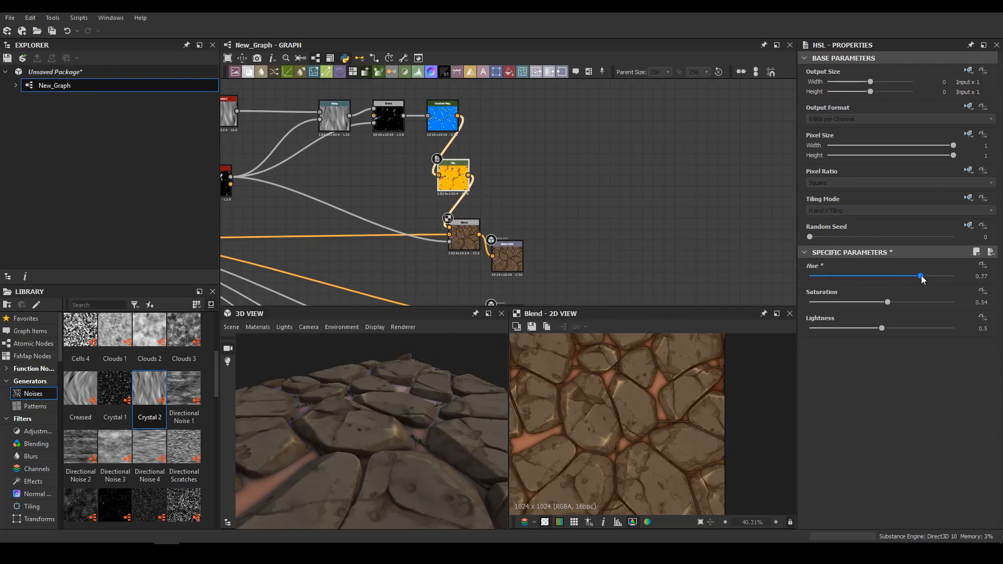
{"action": "scroll", "coordinate": [469, 279], "scroll_direction": "down", "scroll_amount": 5}
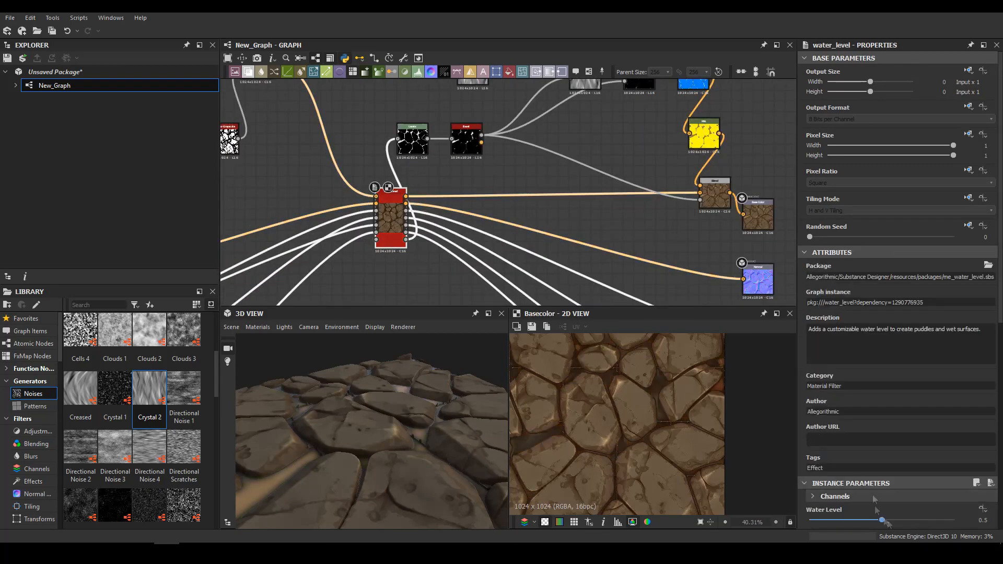
{"action": "mouse_move", "coordinate": [891, 520]}
{"action": "left_mouse_down"}
{"action": "mouse_move", "coordinate": [906, 520]}
{"action": "mouse_move", "coordinate": [881, 521]}
{"action": "left_mouse_up"}
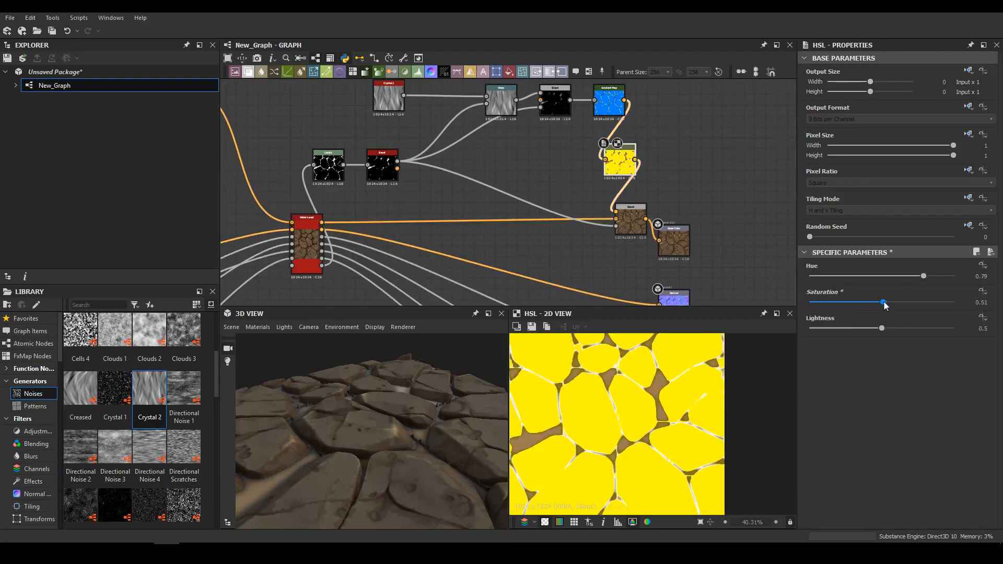
{"action": "left_click_drag", "start_coordinate": [881, 328], "coordinate": [870, 328]}
{"action": "left_click_drag", "start_coordinate": [387, 455], "coordinate": [458, 440]}
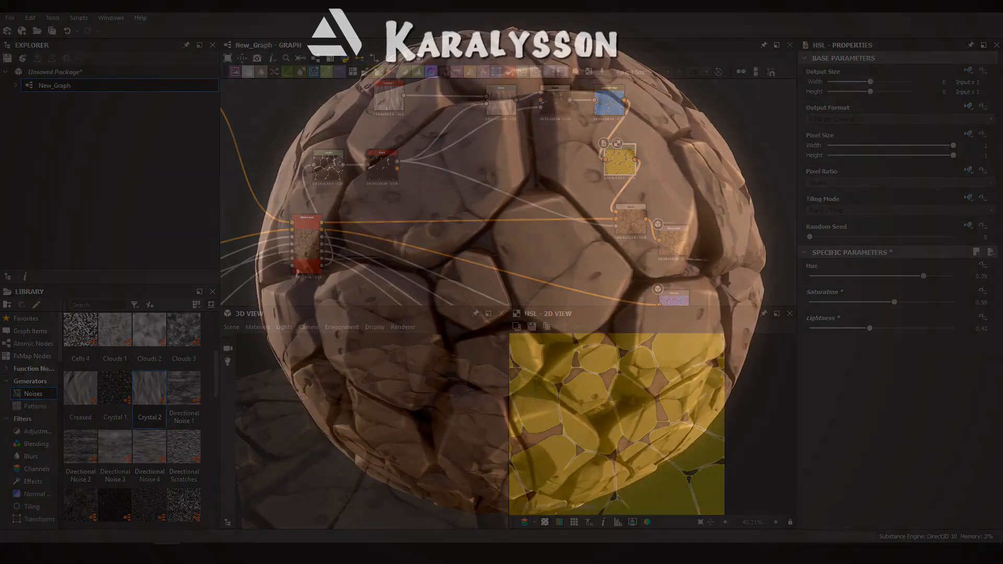